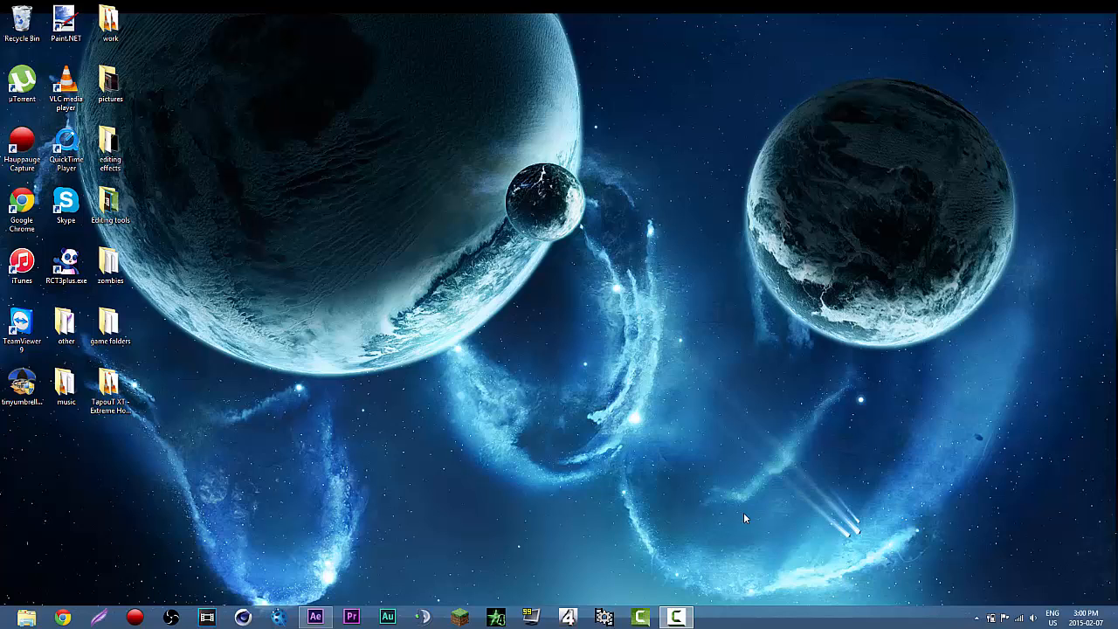
# Step: Switch to After Effects and create a separate composition from each of the clips cin 1.avi and cin 2.avi
pyautogui.click(316, 618)
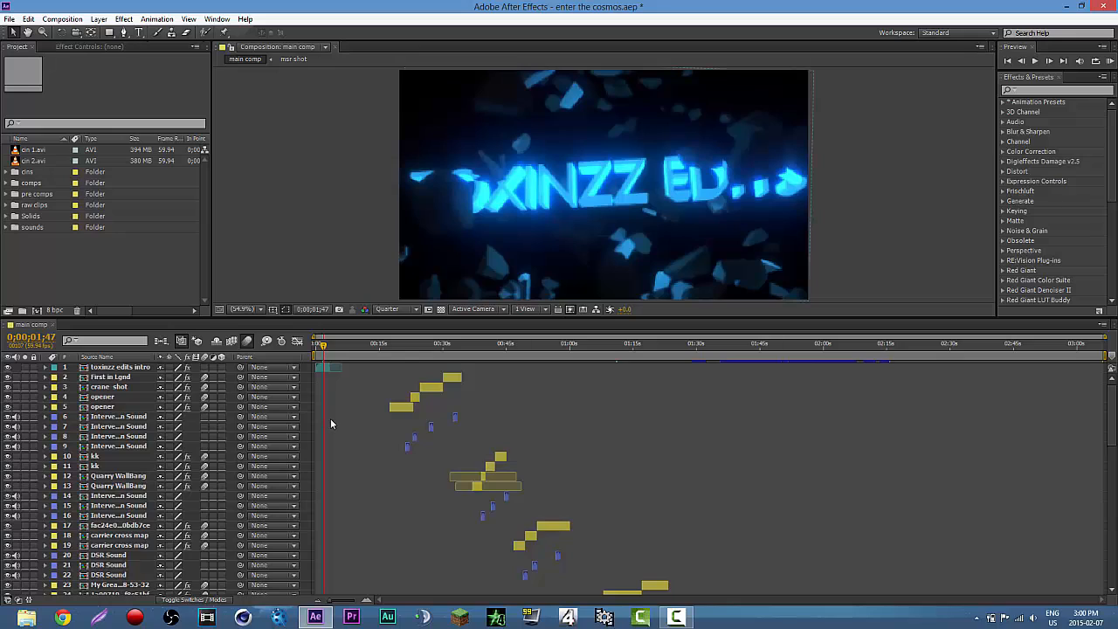
pyautogui.moveTo(322, 346); pyautogui.dragTo(318, 347)
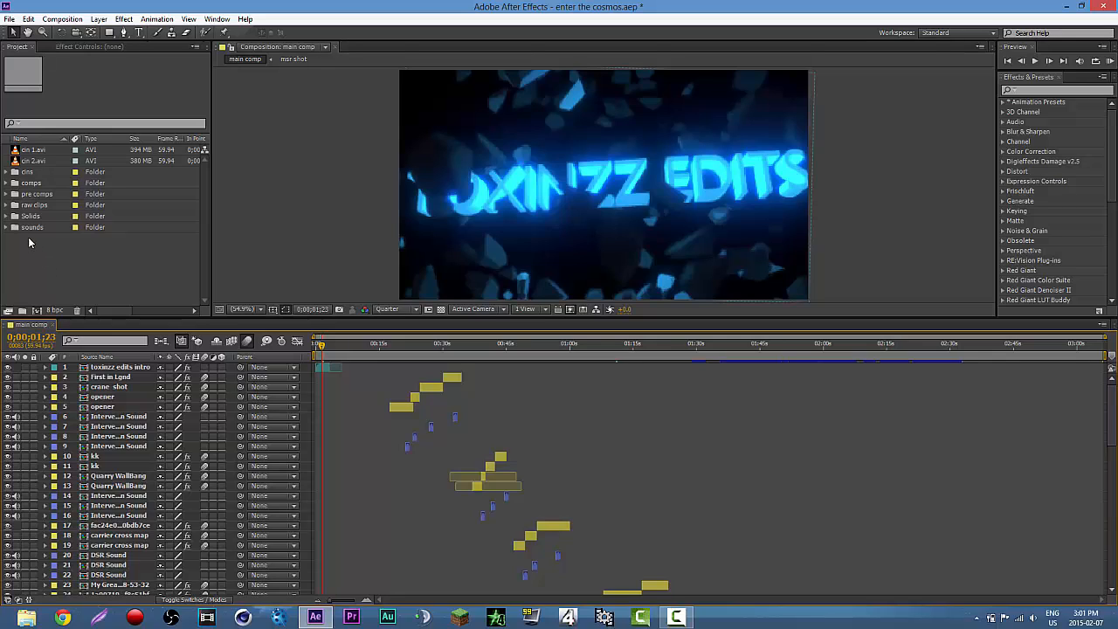
pyautogui.click(27, 153)
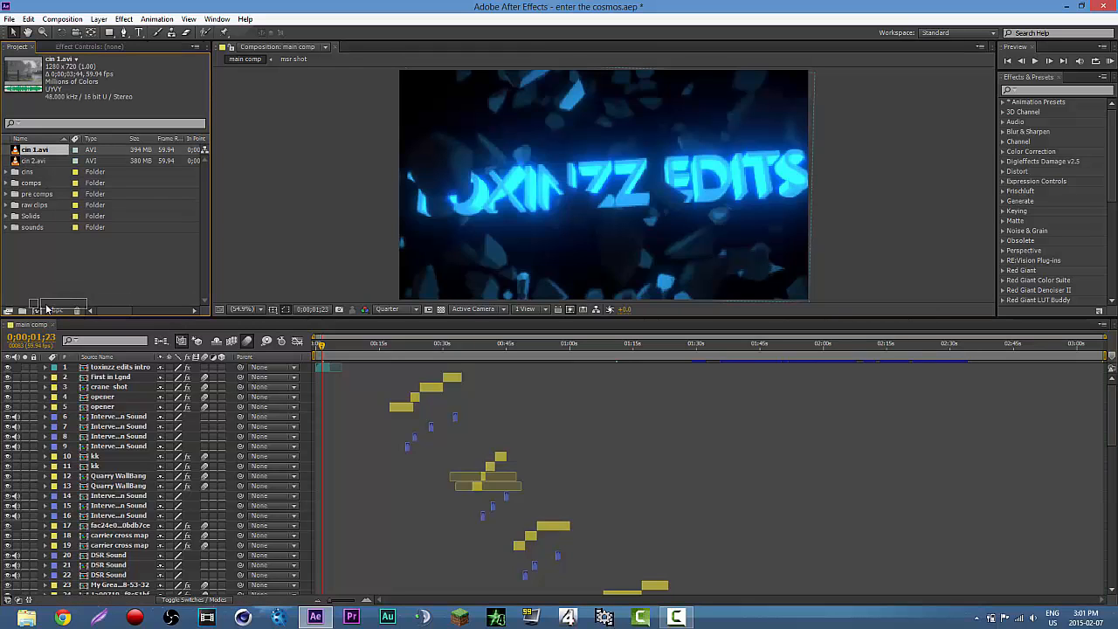
pyautogui.moveTo(37, 313); pyautogui.dragTo(38, 313)
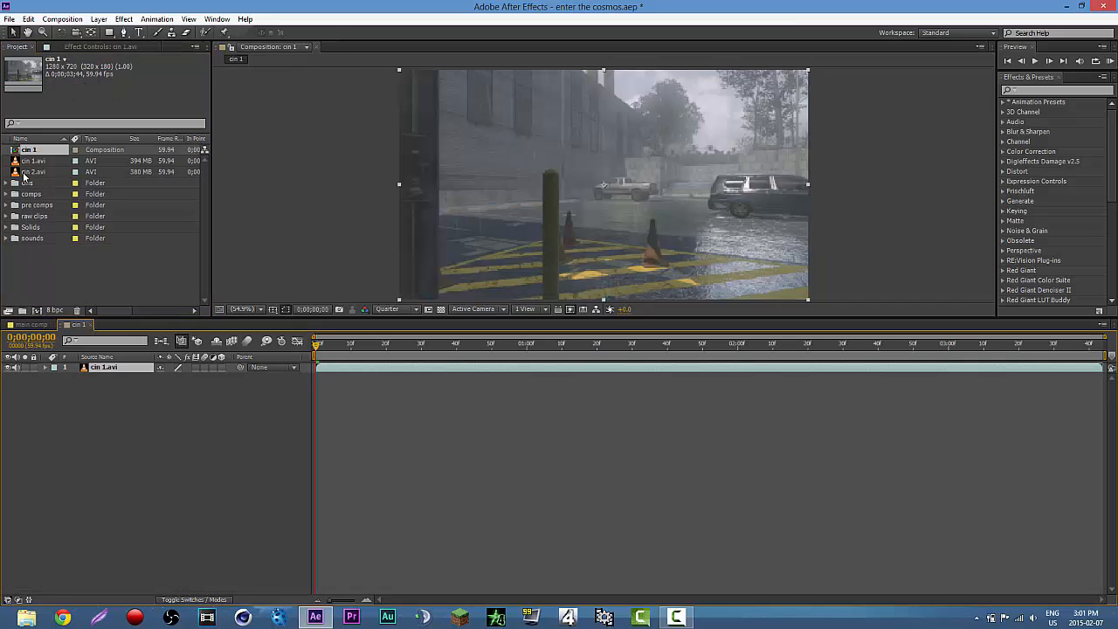
pyautogui.moveTo(33, 172); pyautogui.dragTo(36, 312)
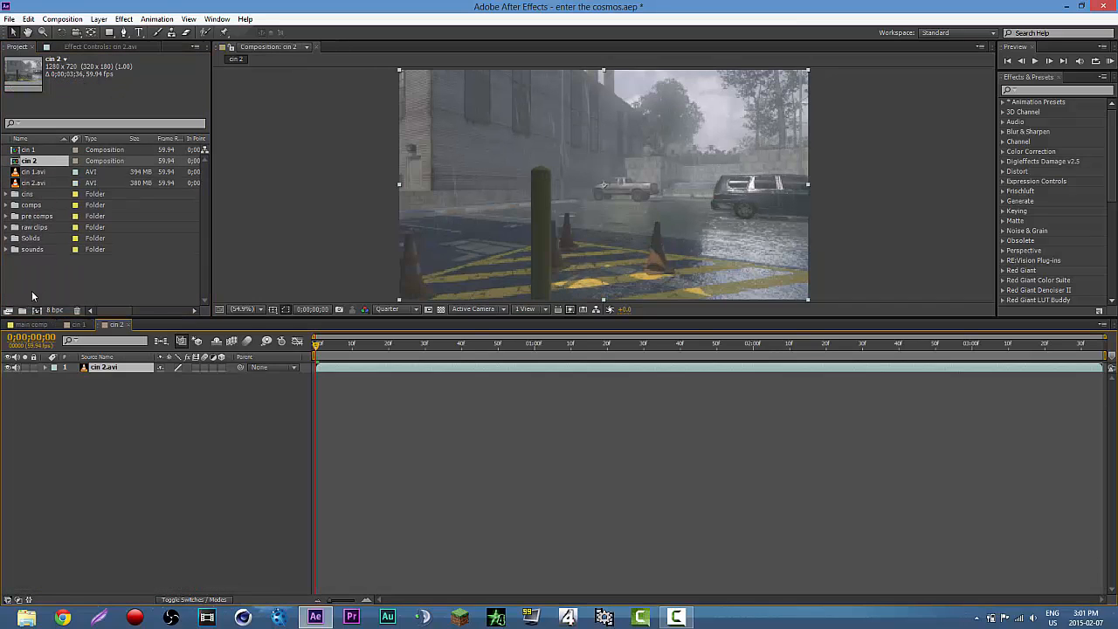
# Step: Compare the cin 1, cin 2 and main comp compositions by viewing each one in turn
pyautogui.click(77, 325)
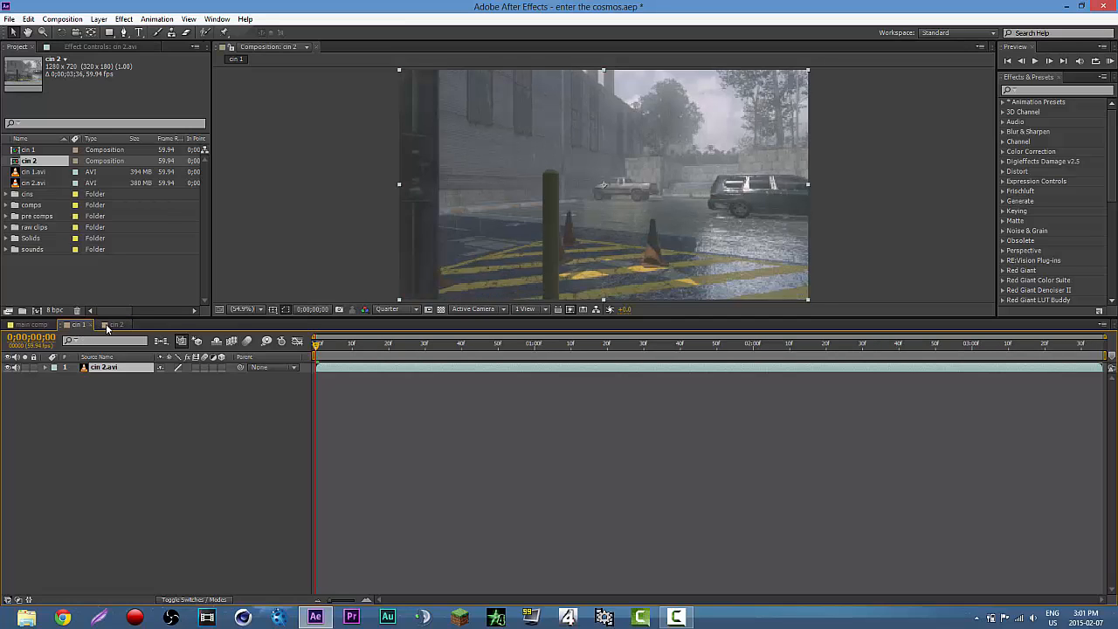
pyautogui.click(77, 325)
pyautogui.click(110, 325)
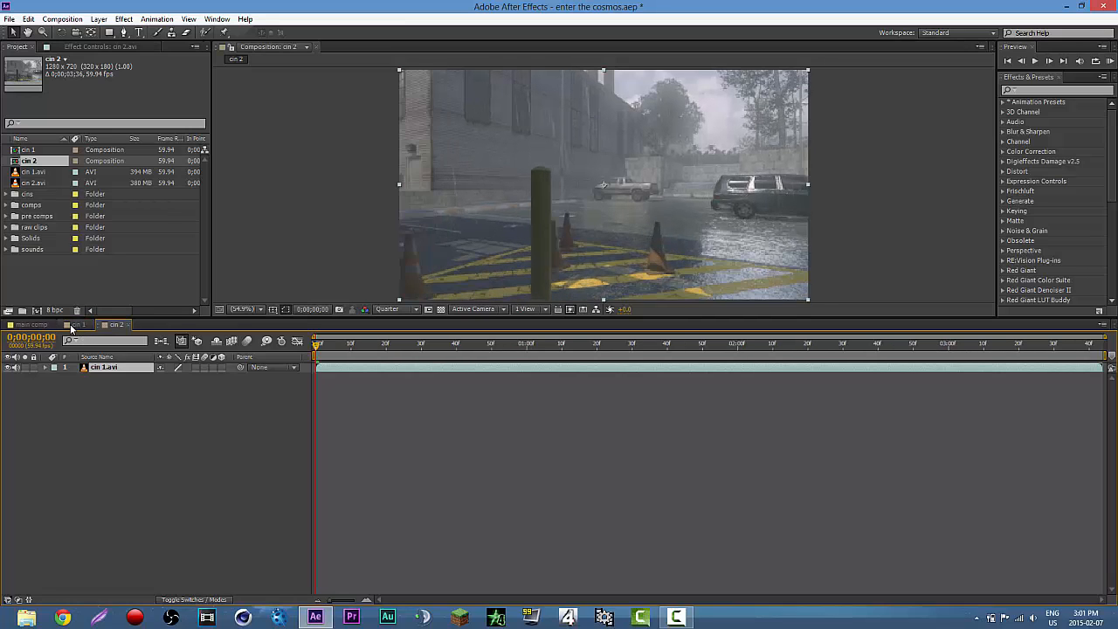
pyautogui.click(77, 325)
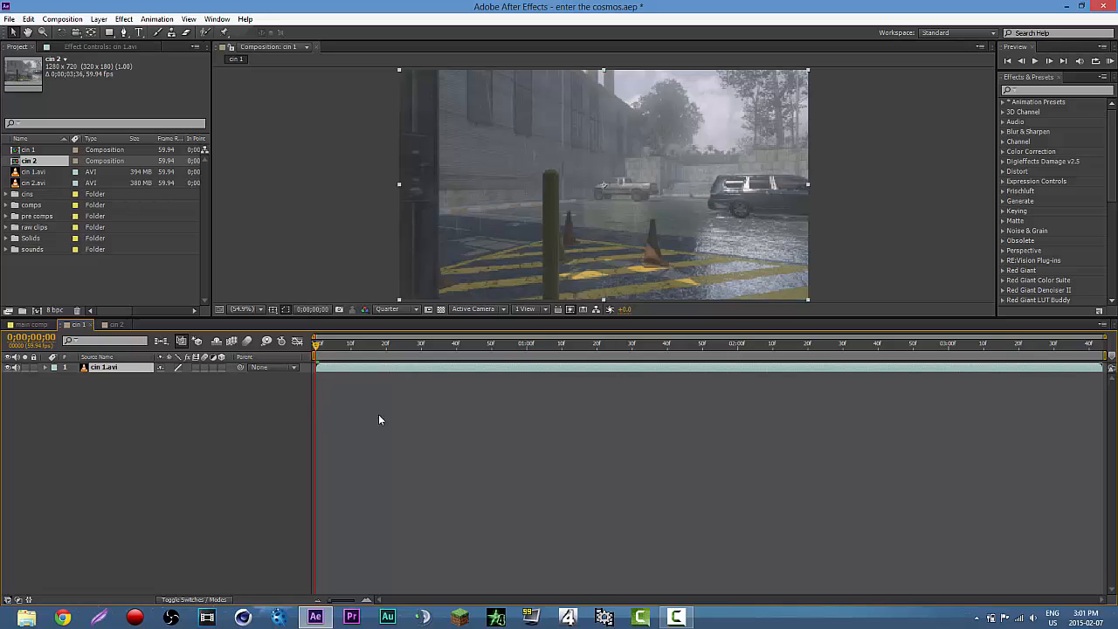
pyautogui.click(31, 324)
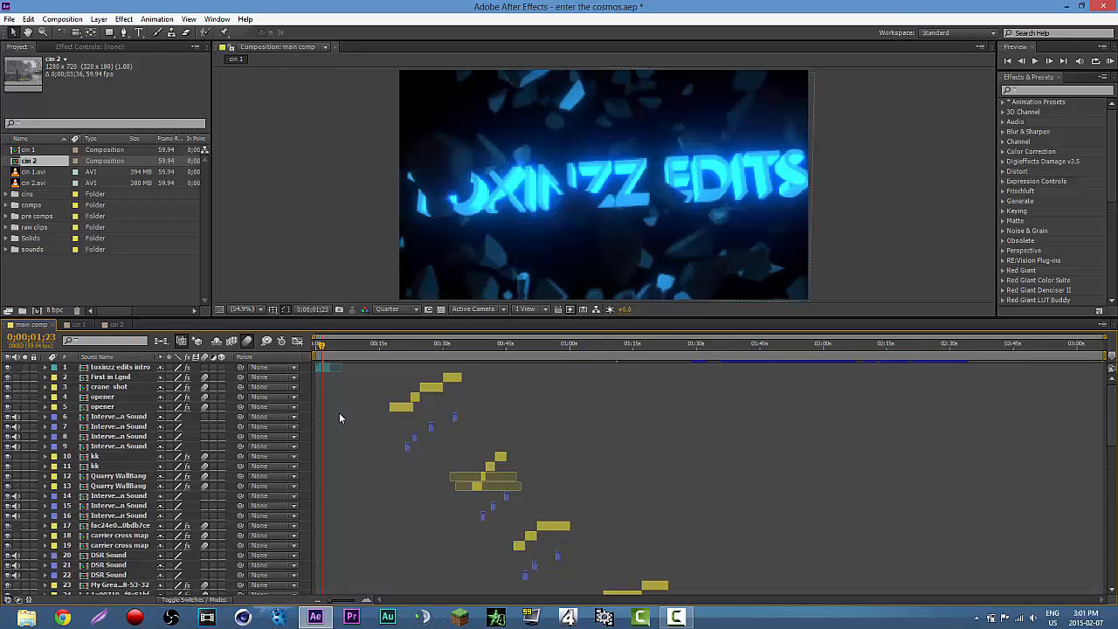
pyautogui.click(78, 325)
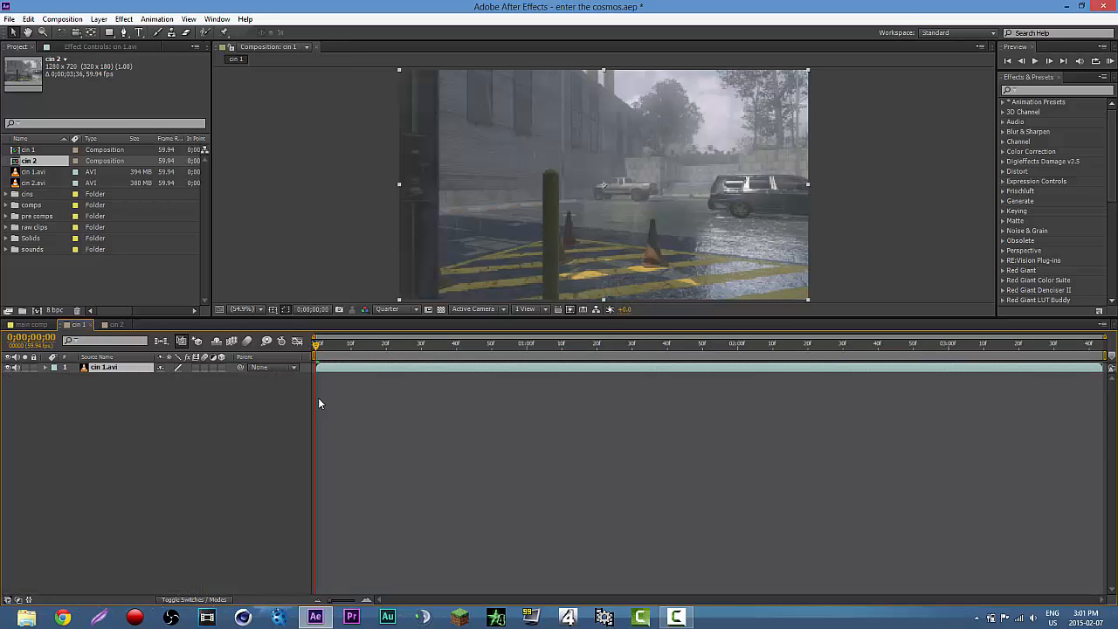
pyautogui.click(37, 325)
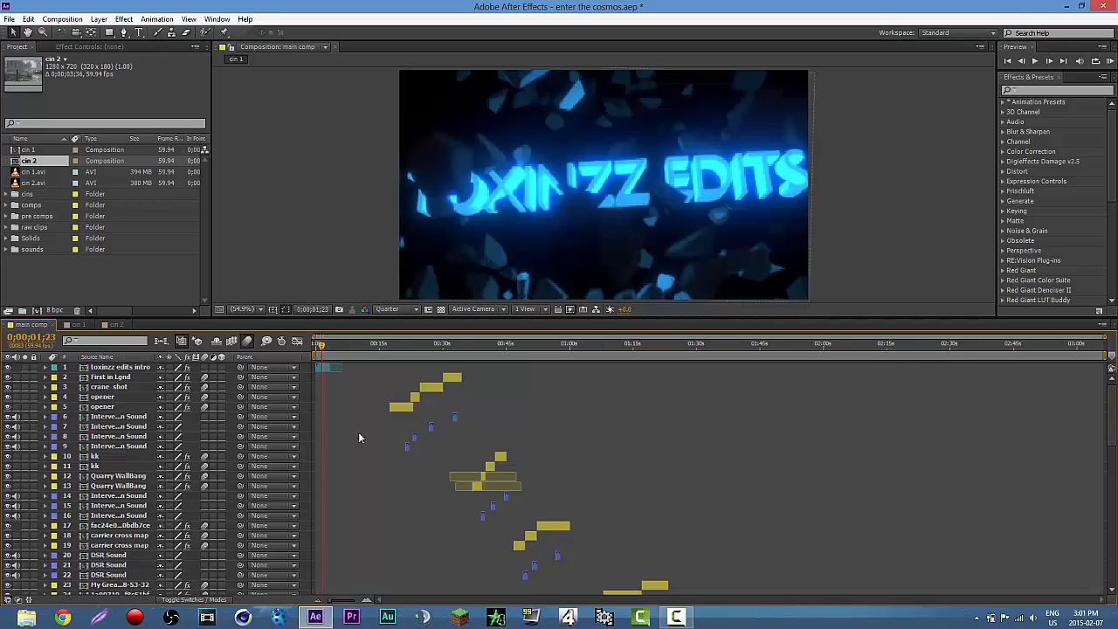
# Step: Set the scale of the cin 1.avi layer to 101% in the cin 1 composition and collapse its properties
pyautogui.click(77, 325)
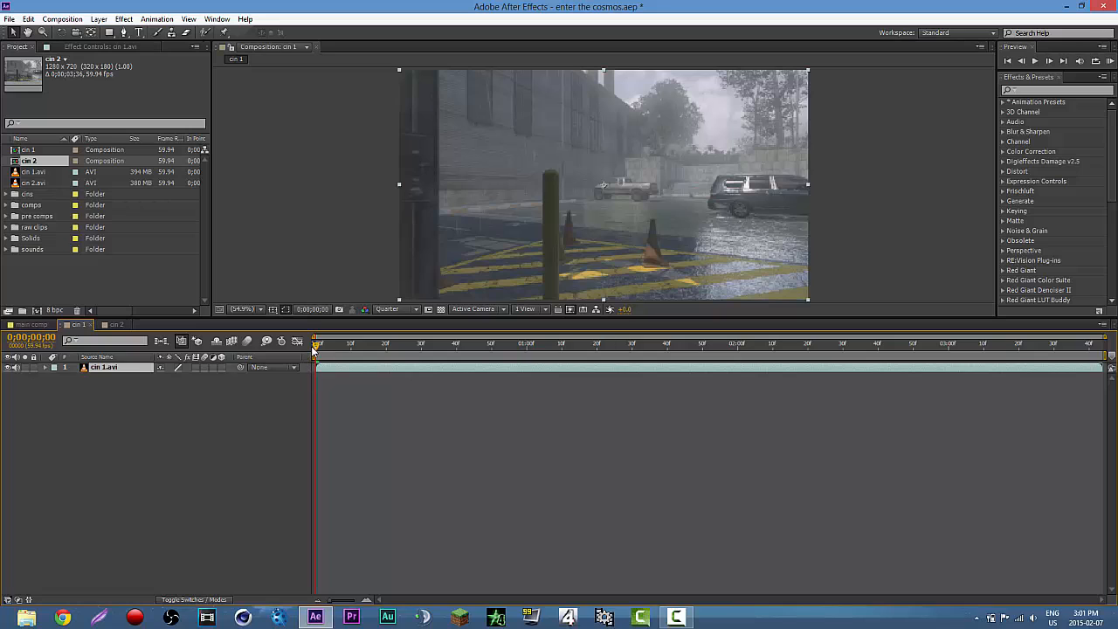
pyautogui.moveTo(316, 349)
pyautogui.mouseDown()
pyautogui.moveTo(434, 348)
pyautogui.moveTo(297, 349)
pyautogui.mouseUp()
pyautogui.press('s')
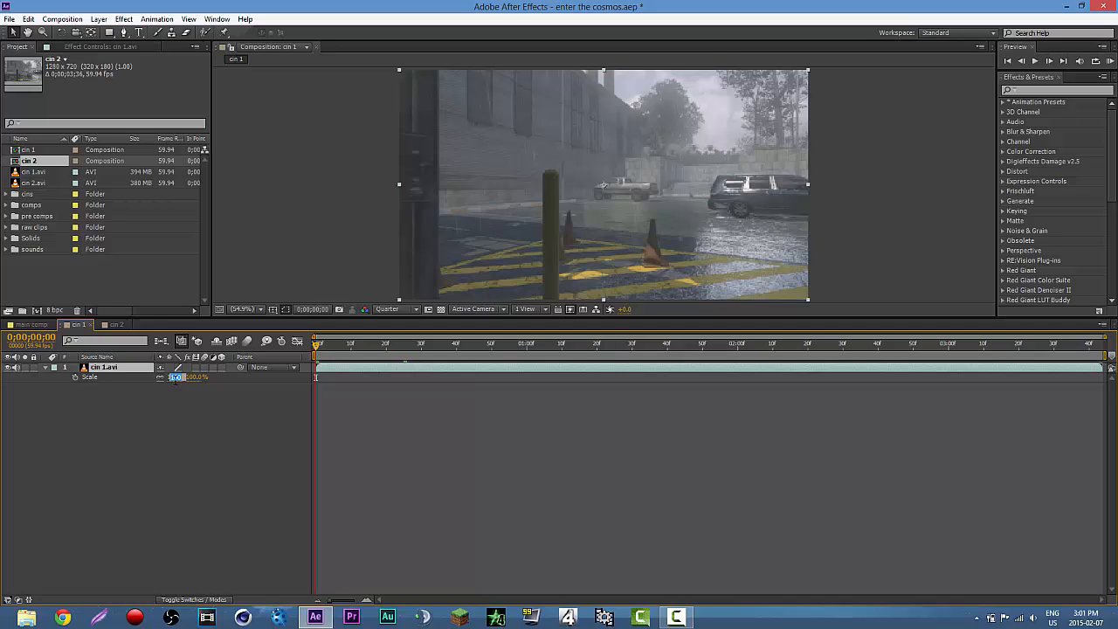
pyautogui.click(176, 376)
pyautogui.write('101')
pyautogui.press('Return')
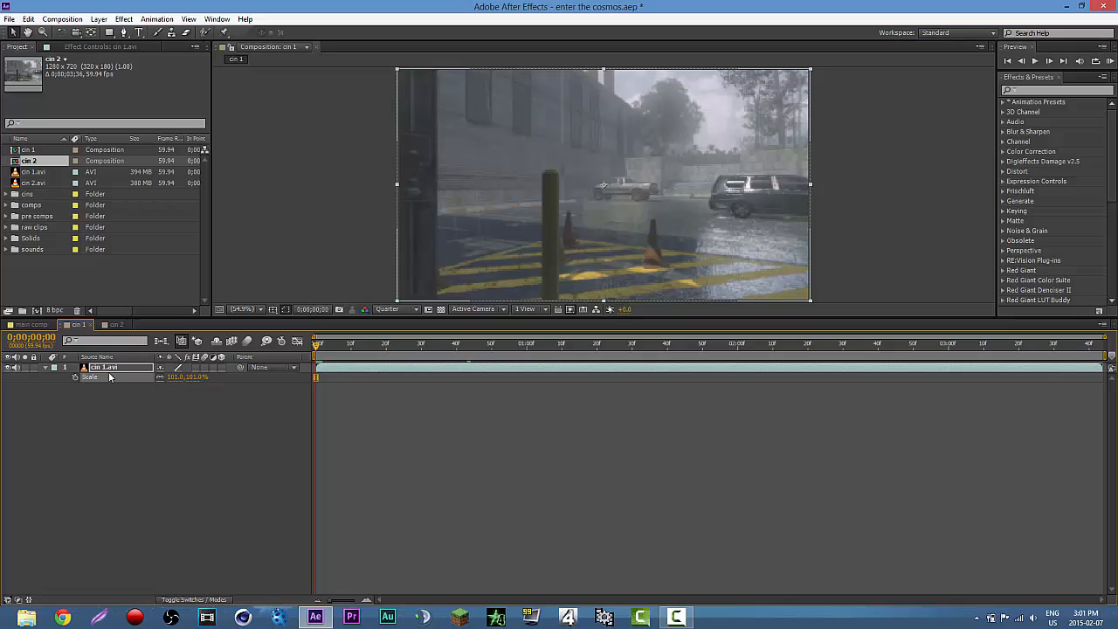
pyautogui.click(47, 372)
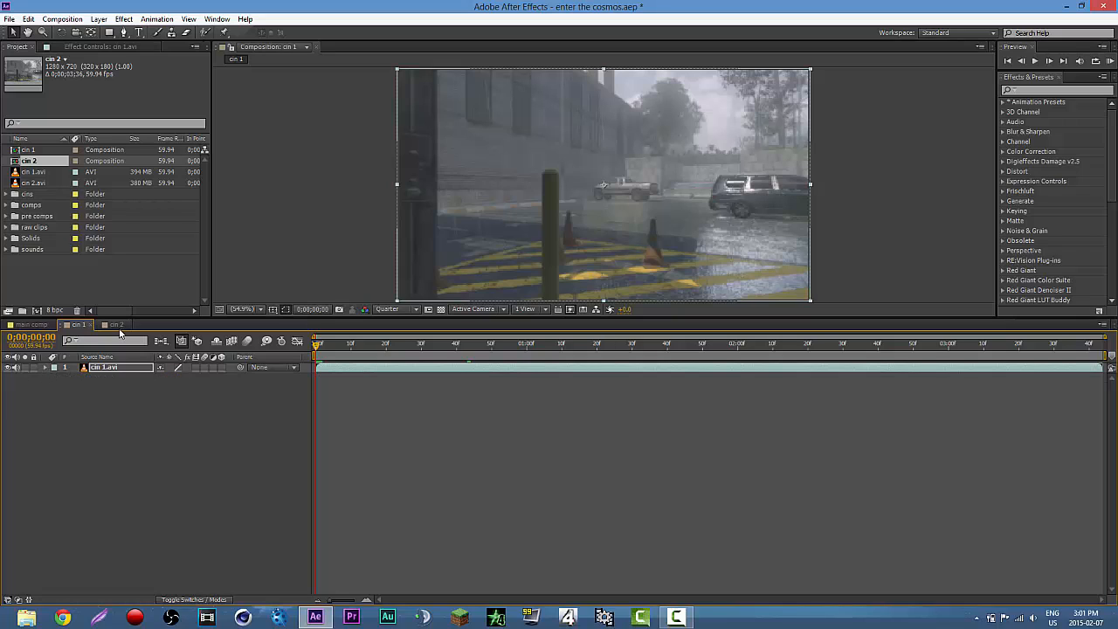
# Step: Set the scale of the cin 2.avi layer to 101% in the cin 2 composition and return to cin 1
pyautogui.click(116, 324)
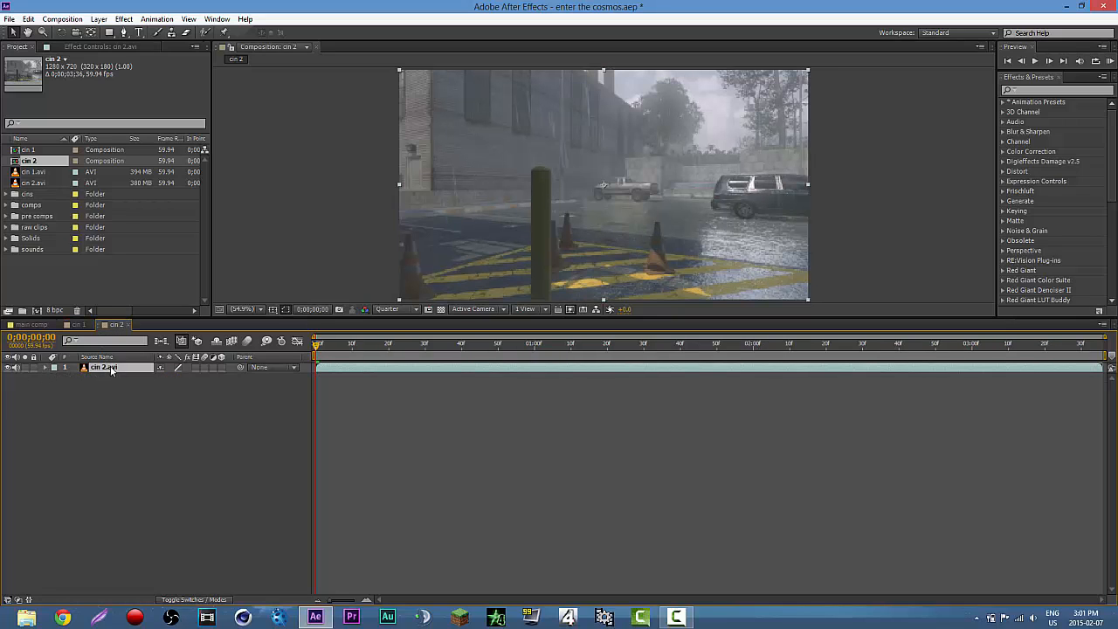
pyautogui.press('s')
pyautogui.click(174, 376)
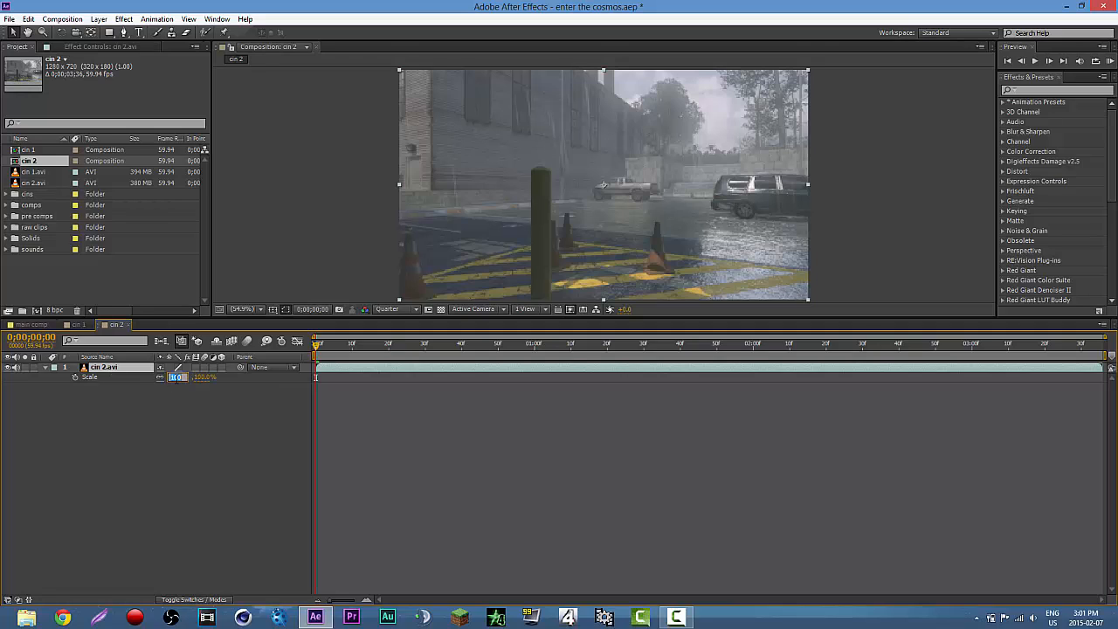
pyautogui.write('104')
pyautogui.press('Return')
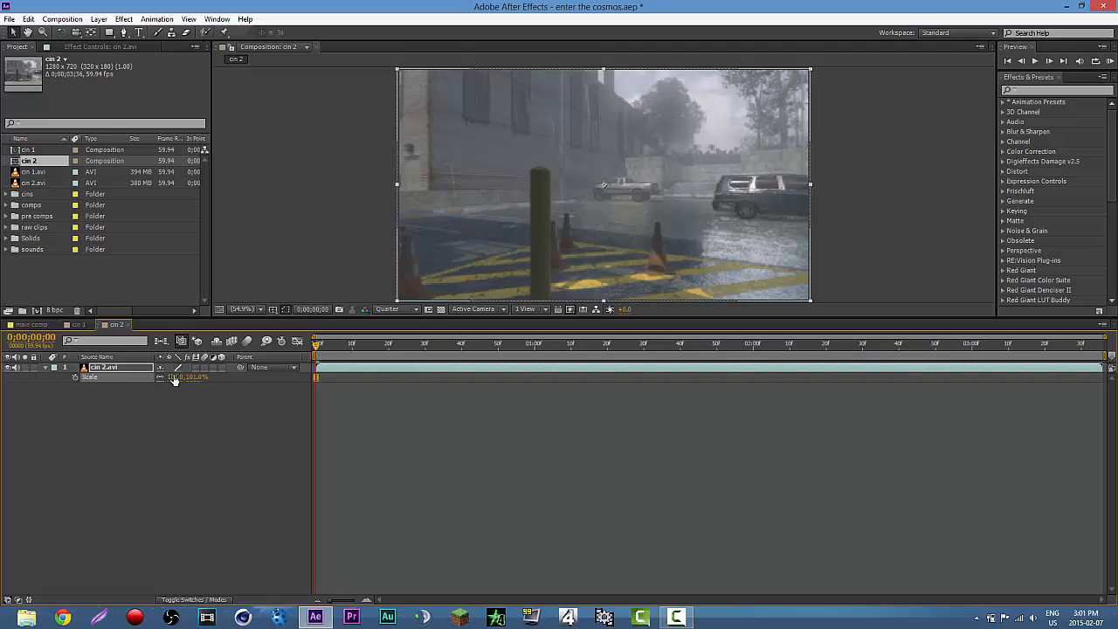
pyautogui.click(45, 367)
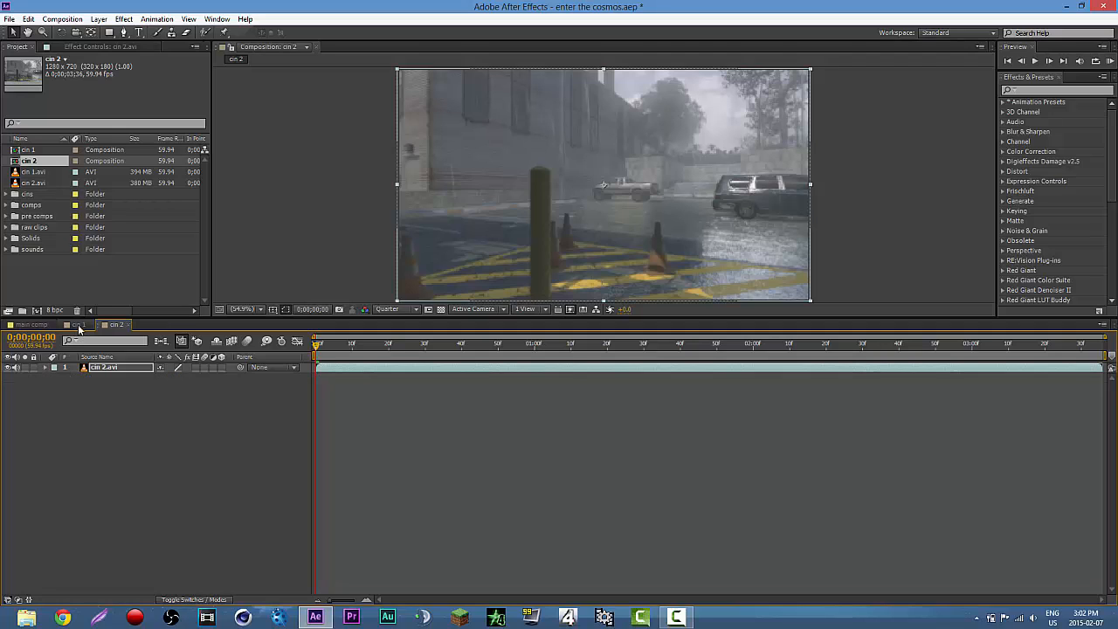
pyautogui.click(79, 326)
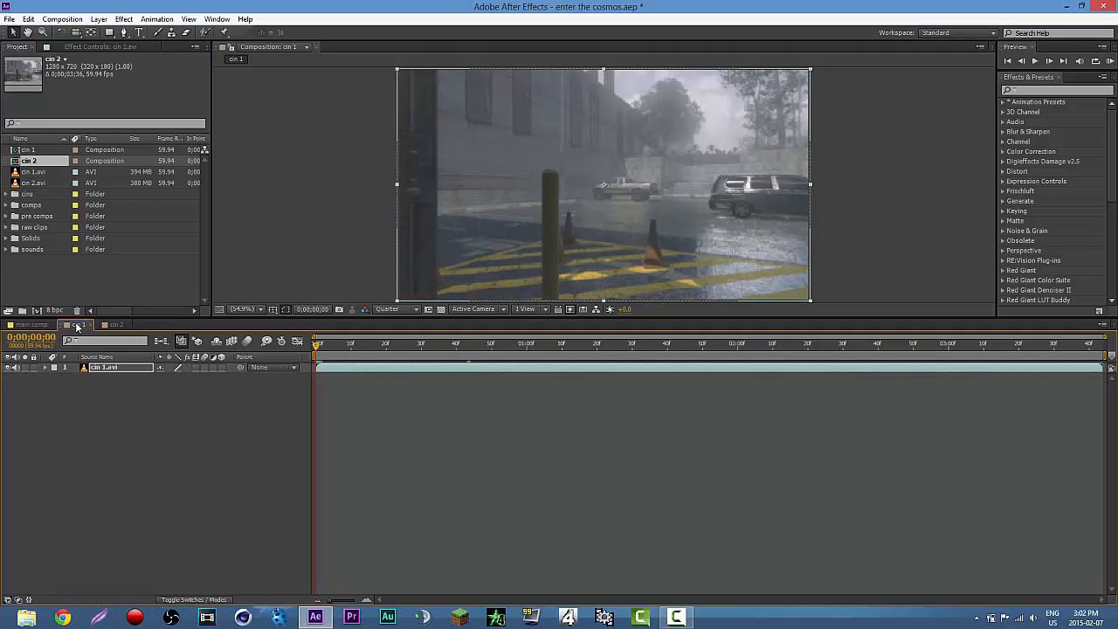
pyautogui.click(99, 368)
pyautogui.click(13, 18)
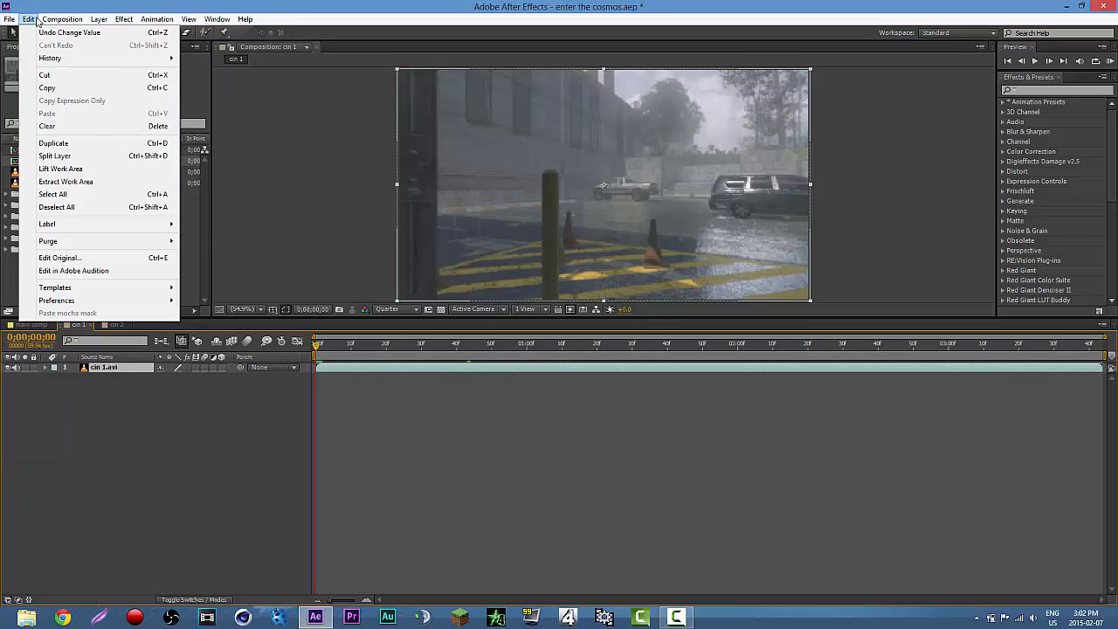
pyautogui.moveTo(56, 19)
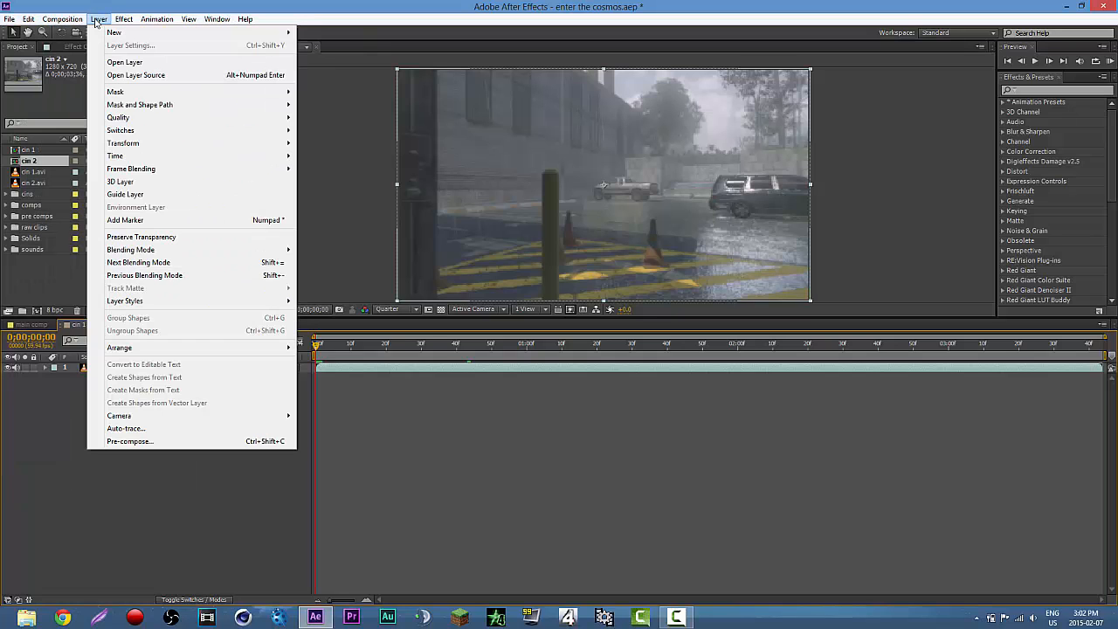
pyautogui.moveTo(14, 21)
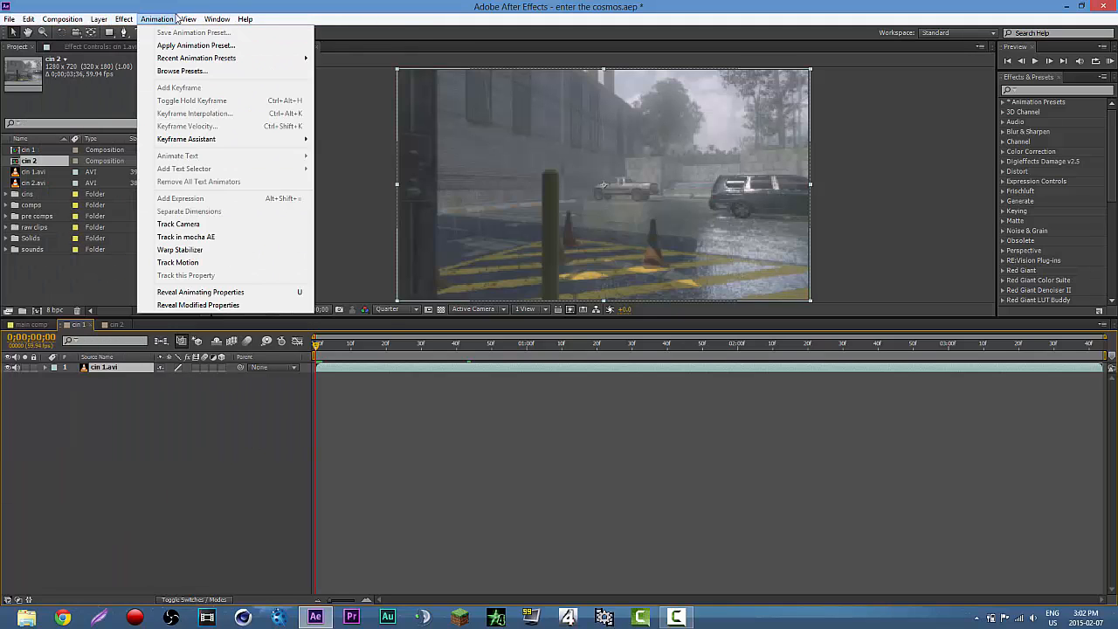
pyautogui.moveTo(215, 19)
pyautogui.click(144, 429)
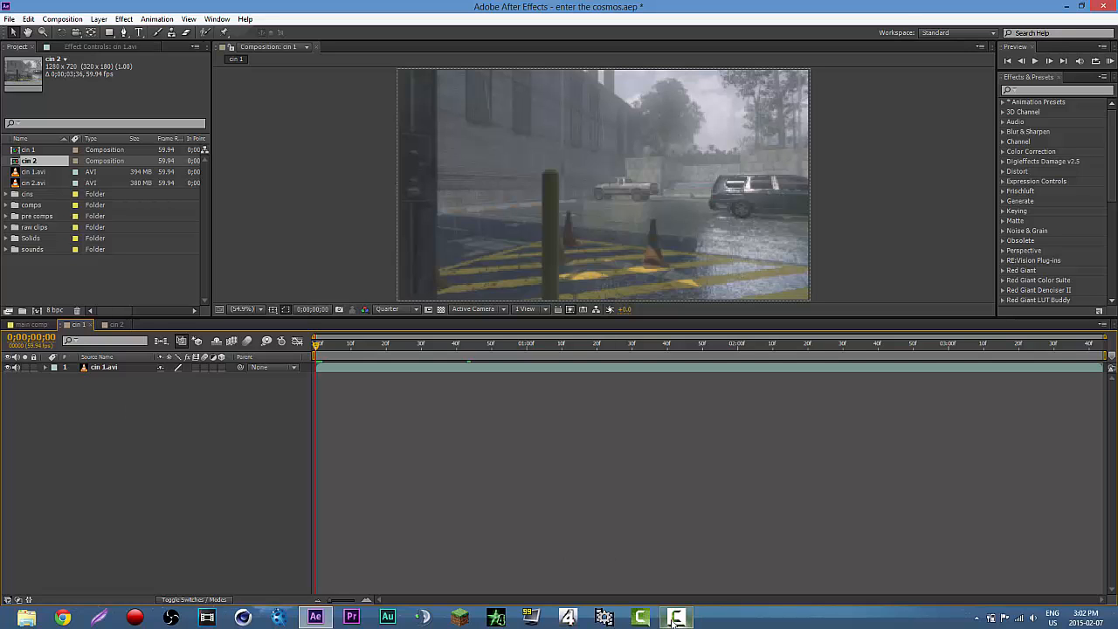
pyautogui.moveTo(677, 615)
pyautogui.click(682, 581)
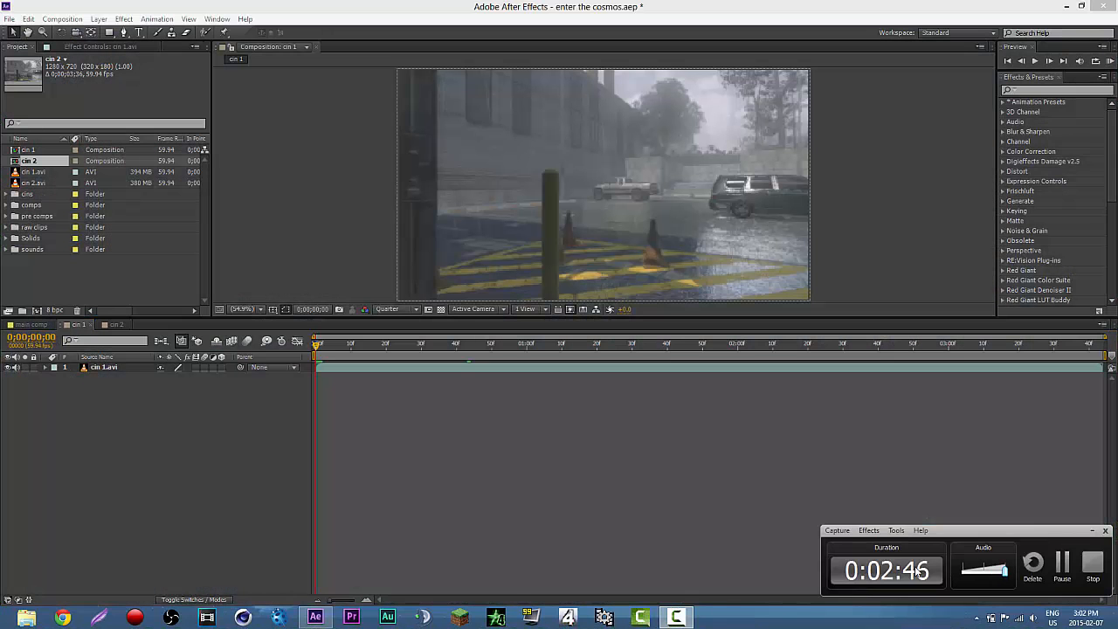
pyautogui.click(1060, 566)
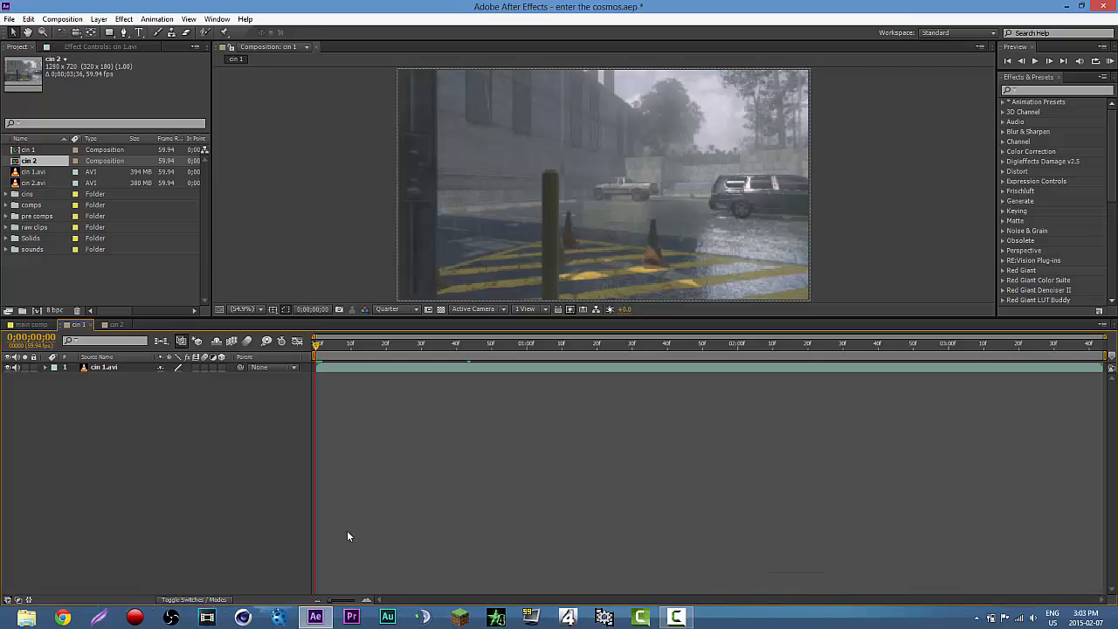
# Step: Add the cin 1 composition to the render queue and remove the old main comp render item
pyautogui.click(74, 19)
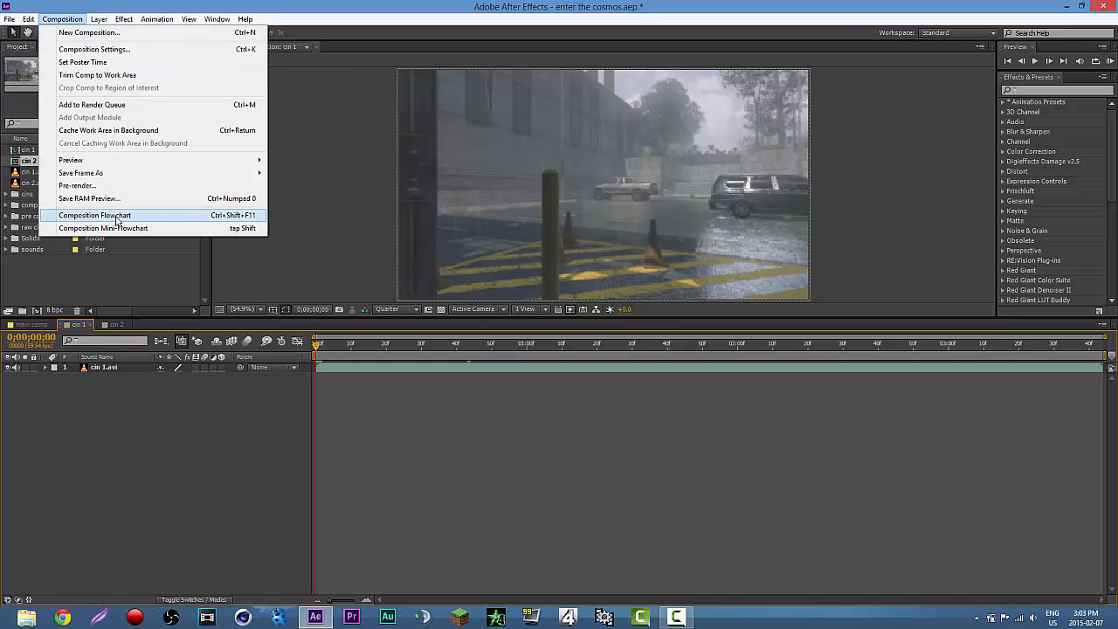
pyautogui.click(102, 104)
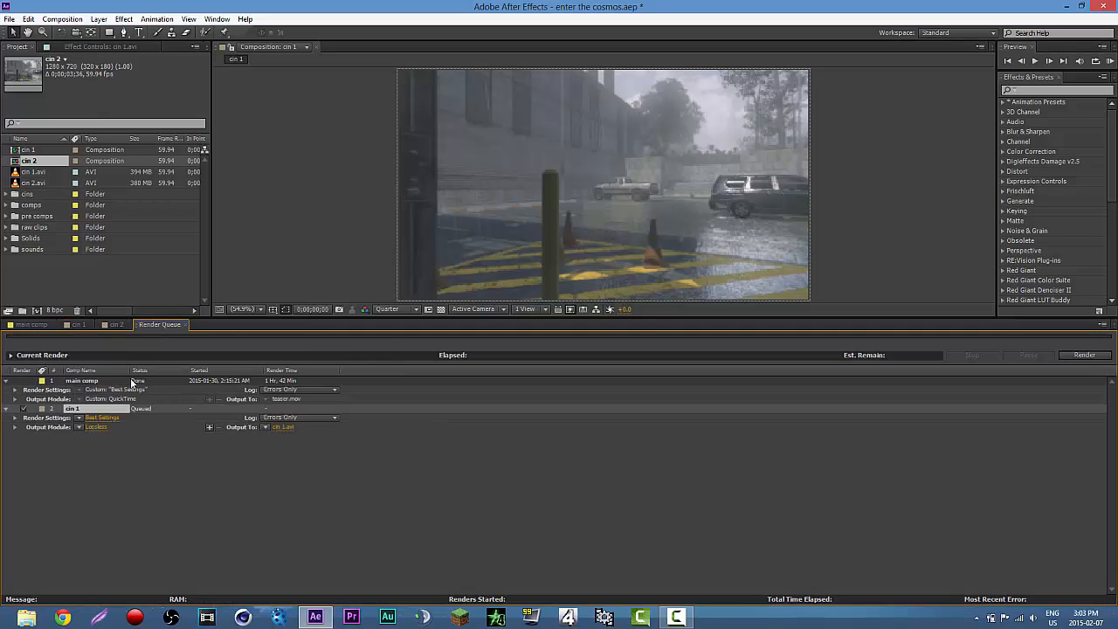
pyautogui.click(84, 382)
pyautogui.press('Delete')
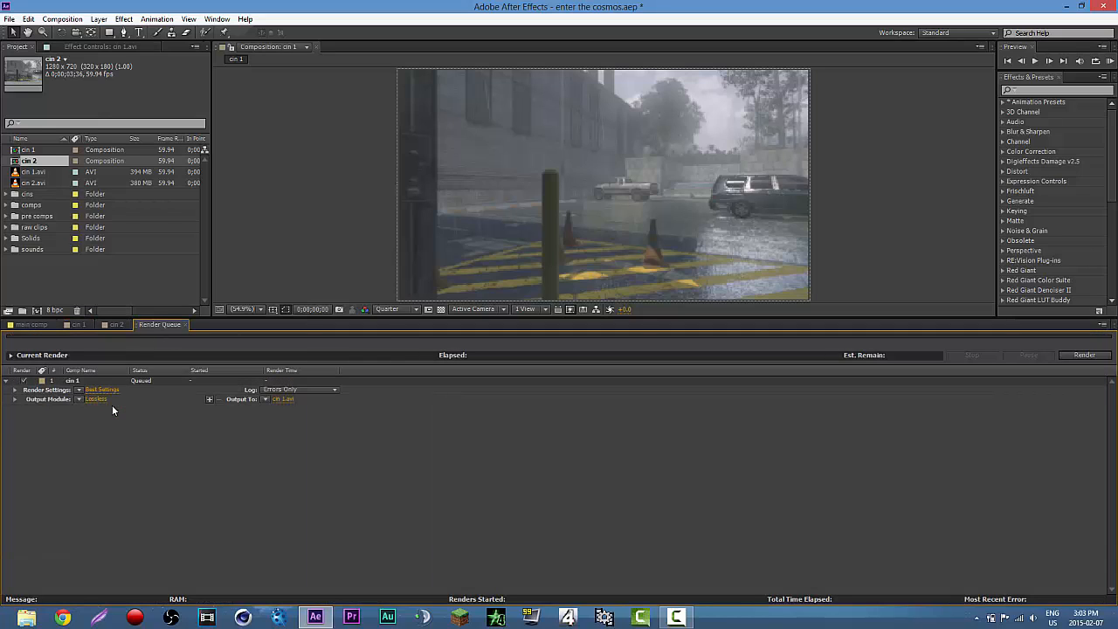
# Step: Add the cin 2 composition to the render queue as well
pyautogui.click(117, 326)
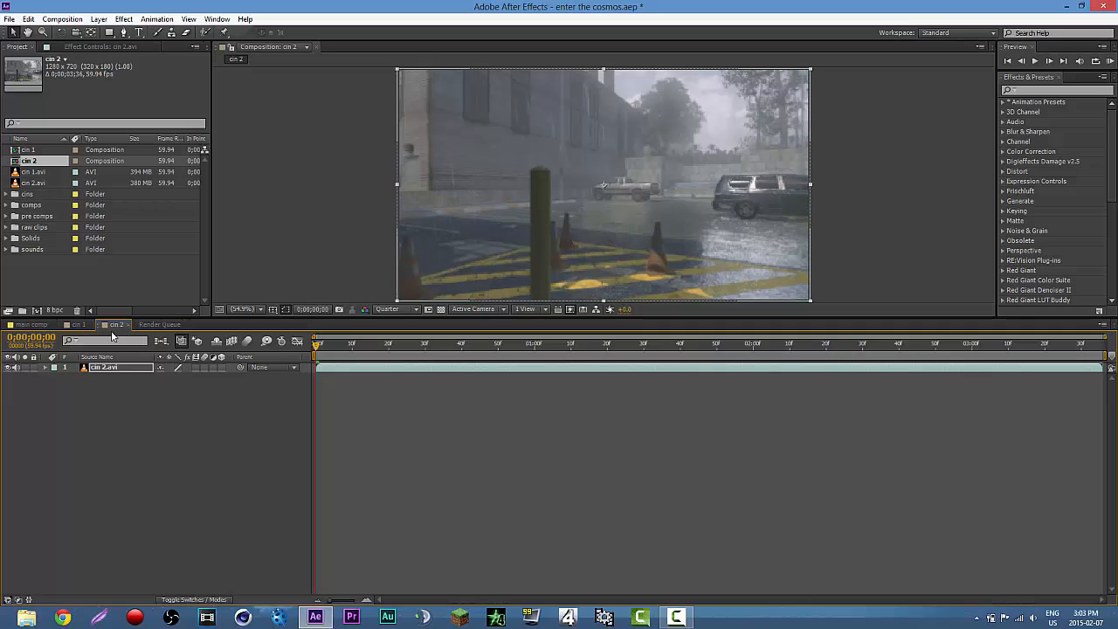
pyautogui.press('Return')
pyautogui.click(53, 21)
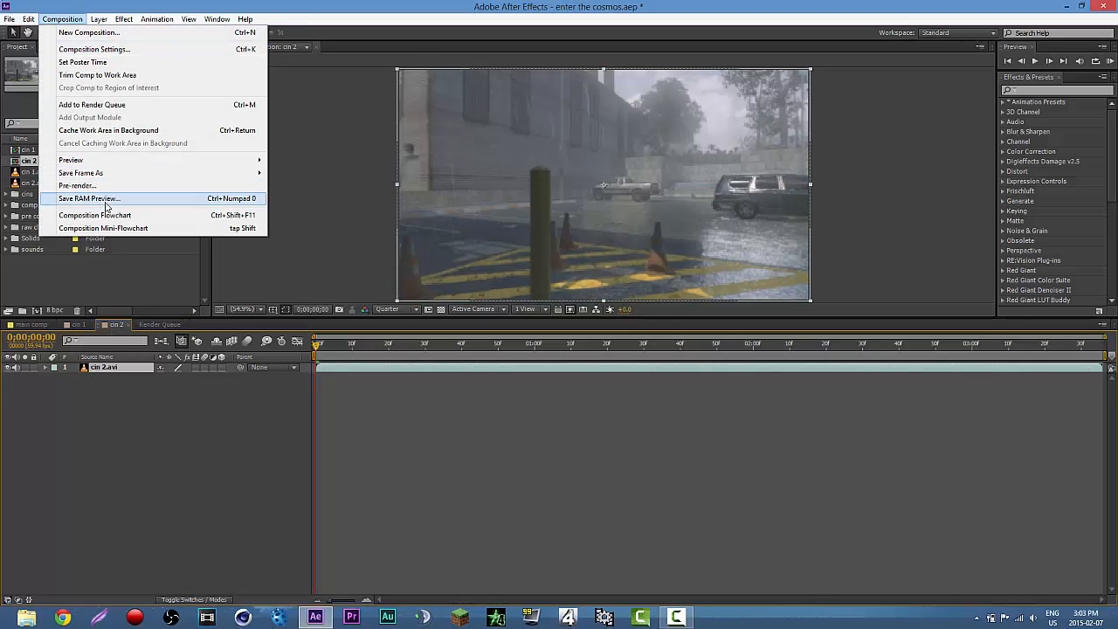
pyautogui.click(91, 105)
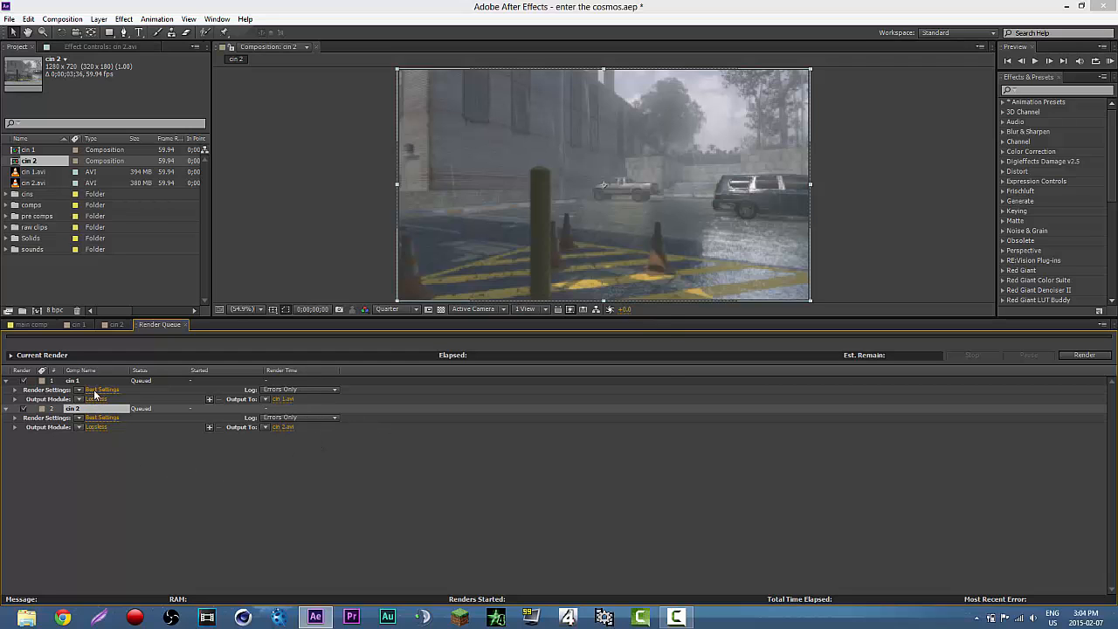
# Step: Review and accept the cin 1 render settings with Best quality, Full resolution and the composition's own frame rate
pyautogui.click(96, 390)
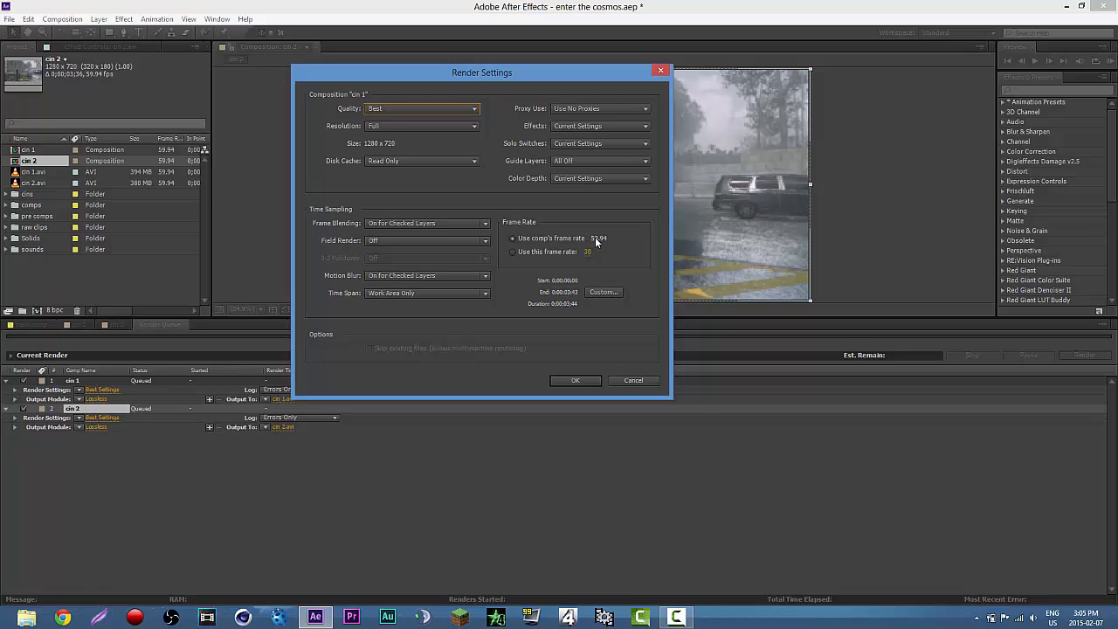
pyautogui.click(575, 380)
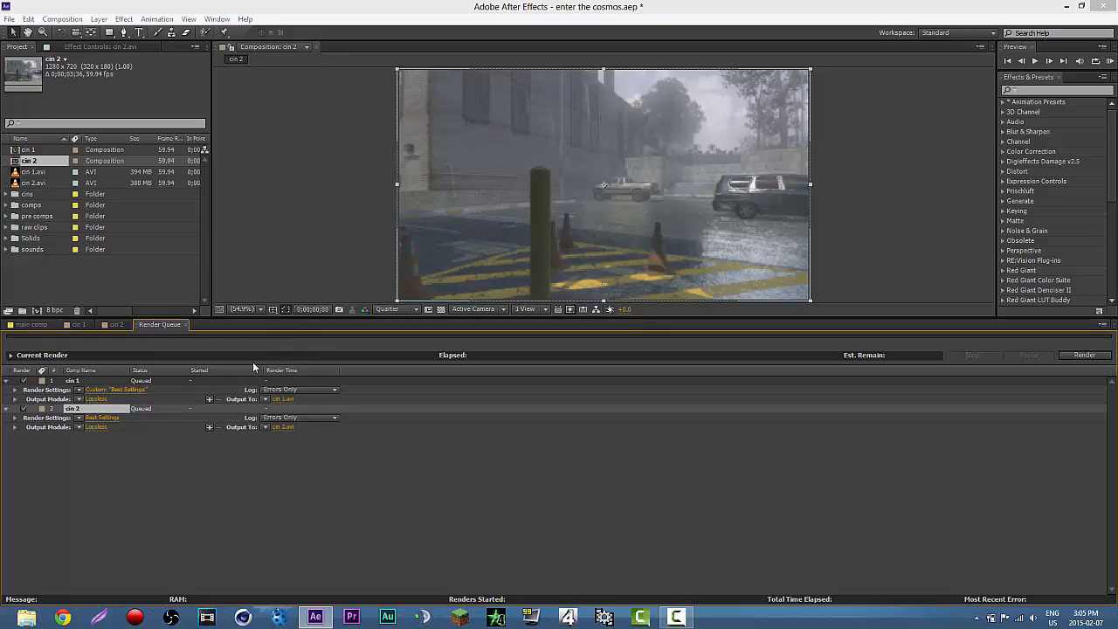
# Step: Set the output module format of the cin 1 render item to PNG Sequence
pyautogui.click(98, 399)
pyautogui.click(503, 85)
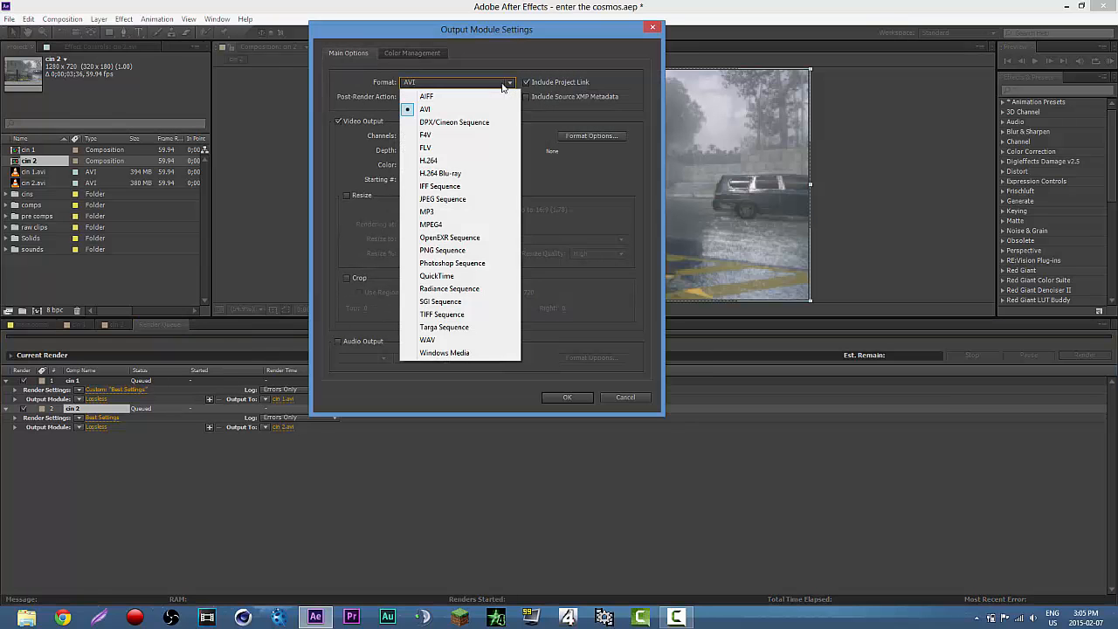
pyautogui.click(470, 253)
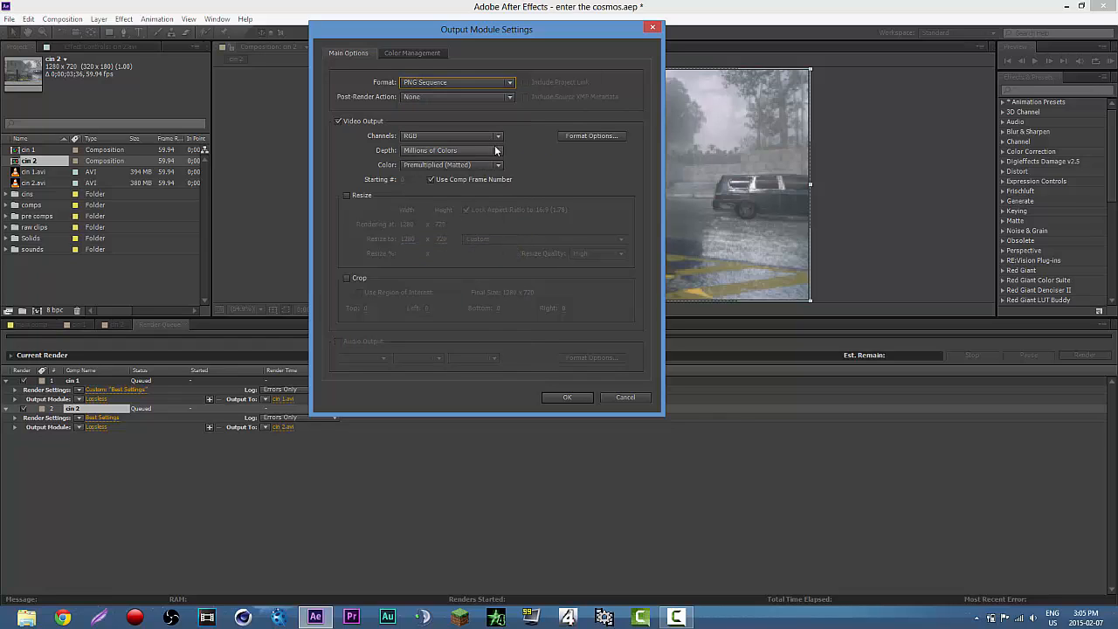
pyautogui.click(572, 398)
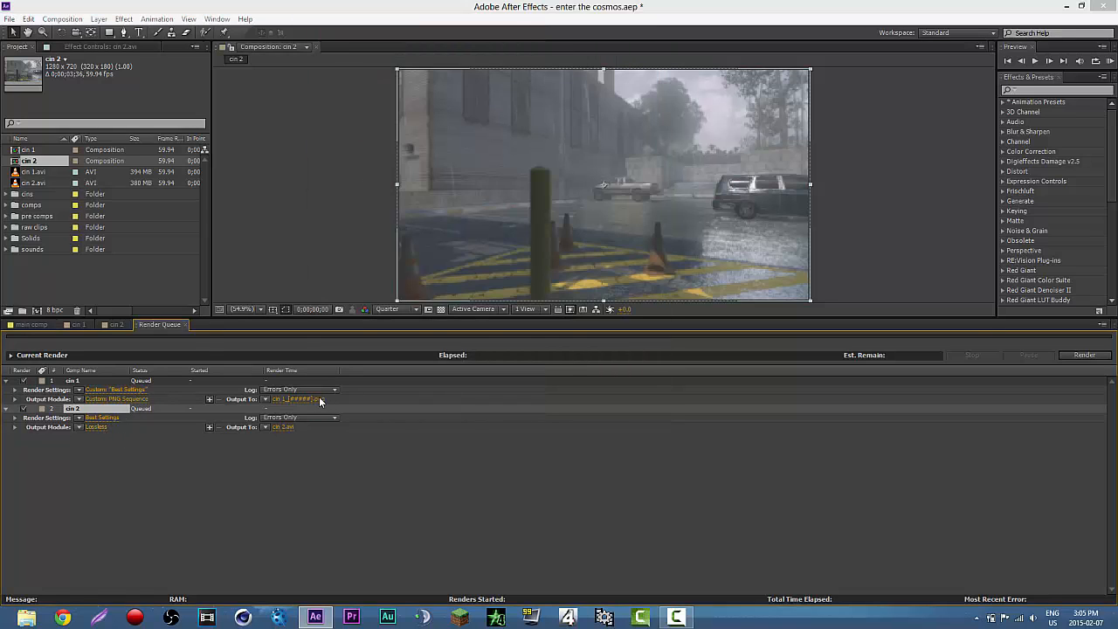
# Step: Set the cin 2 output module format to PNG Sequence and accept its render settings with Best quality and Full resolution
pyautogui.click(96, 427)
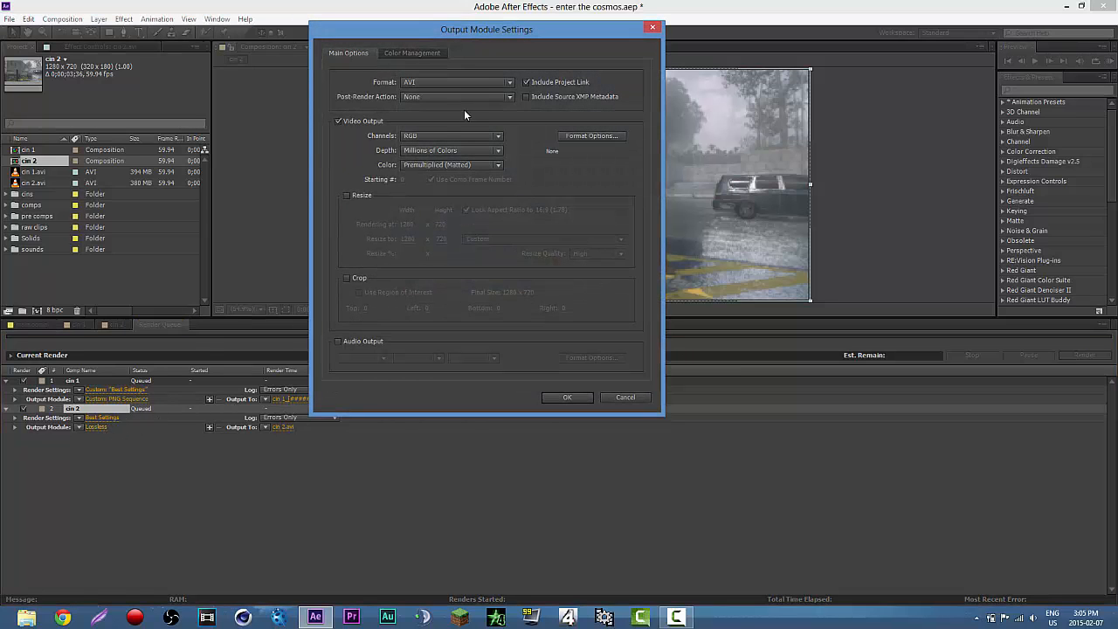
pyautogui.click(491, 83)
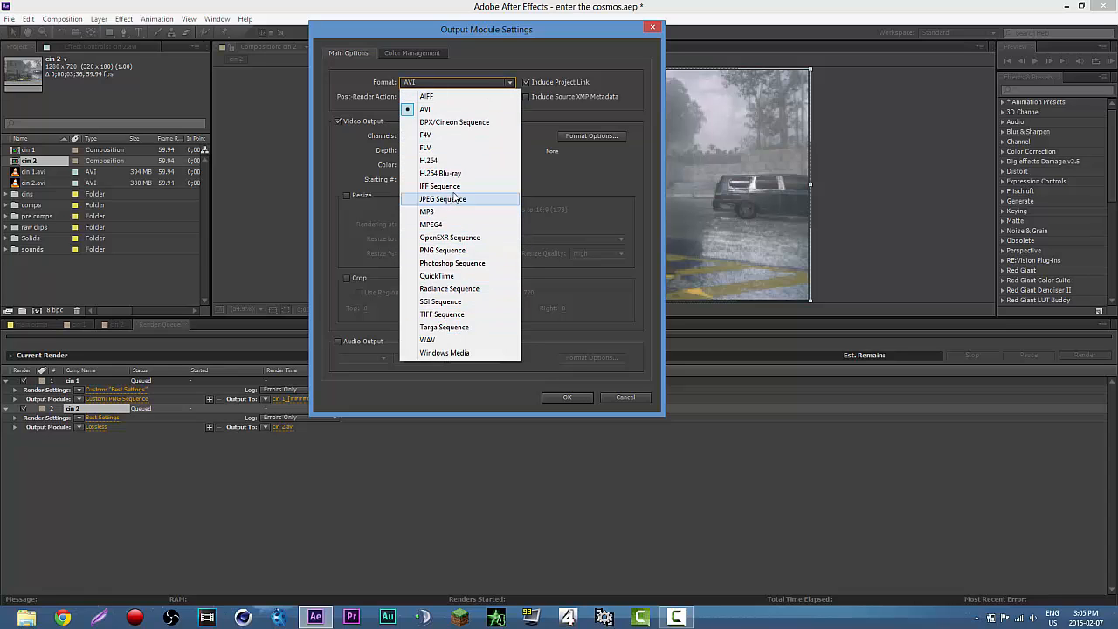
pyautogui.click(456, 250)
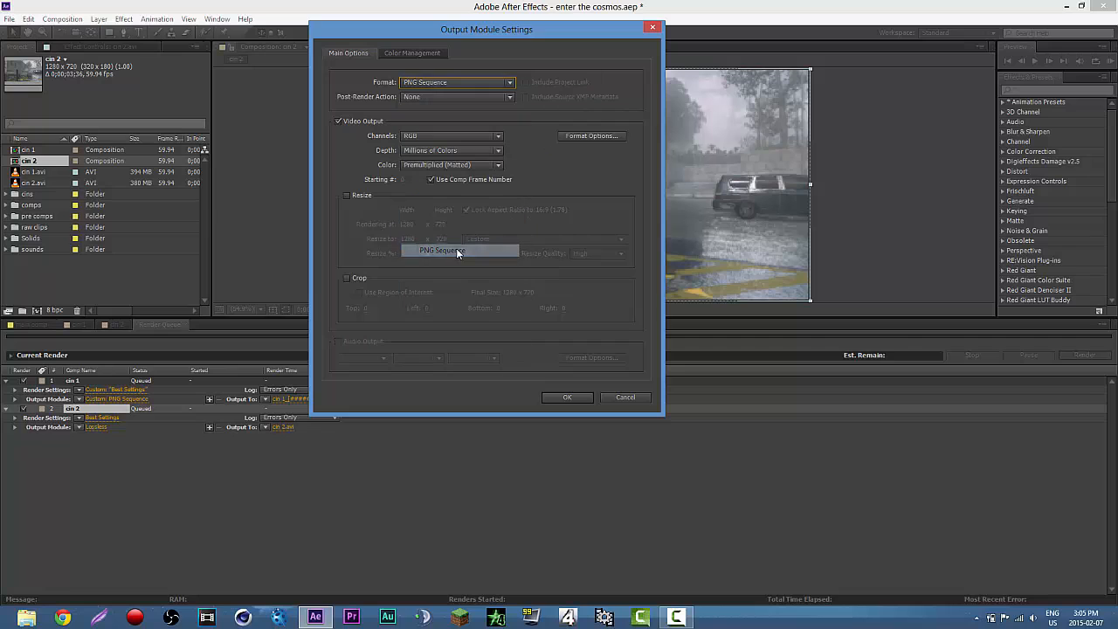
pyautogui.click(567, 397)
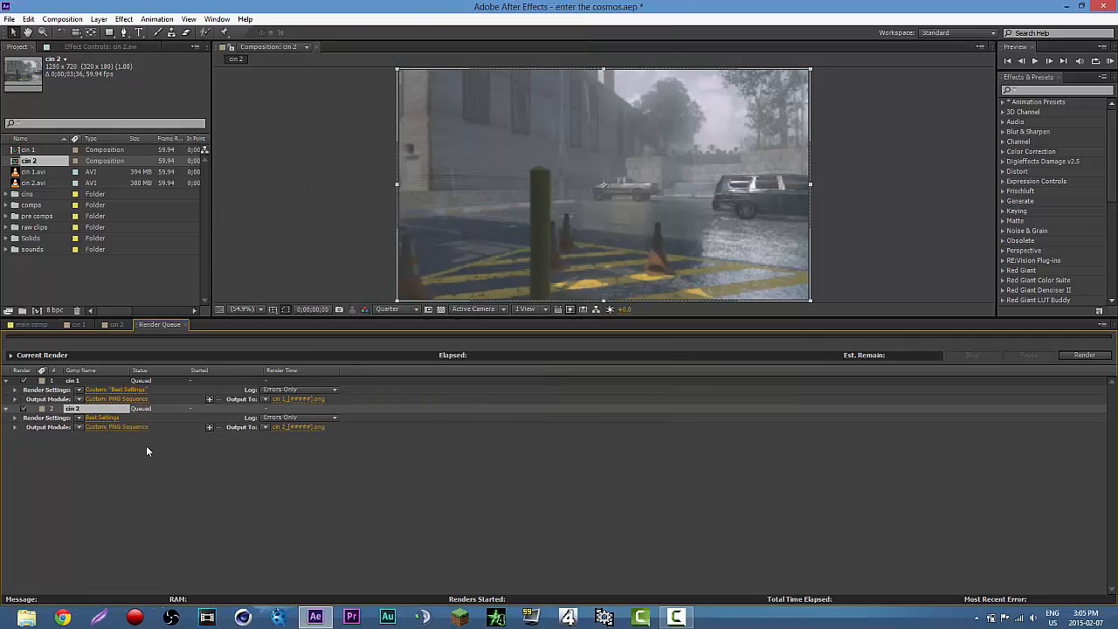
pyautogui.click(102, 419)
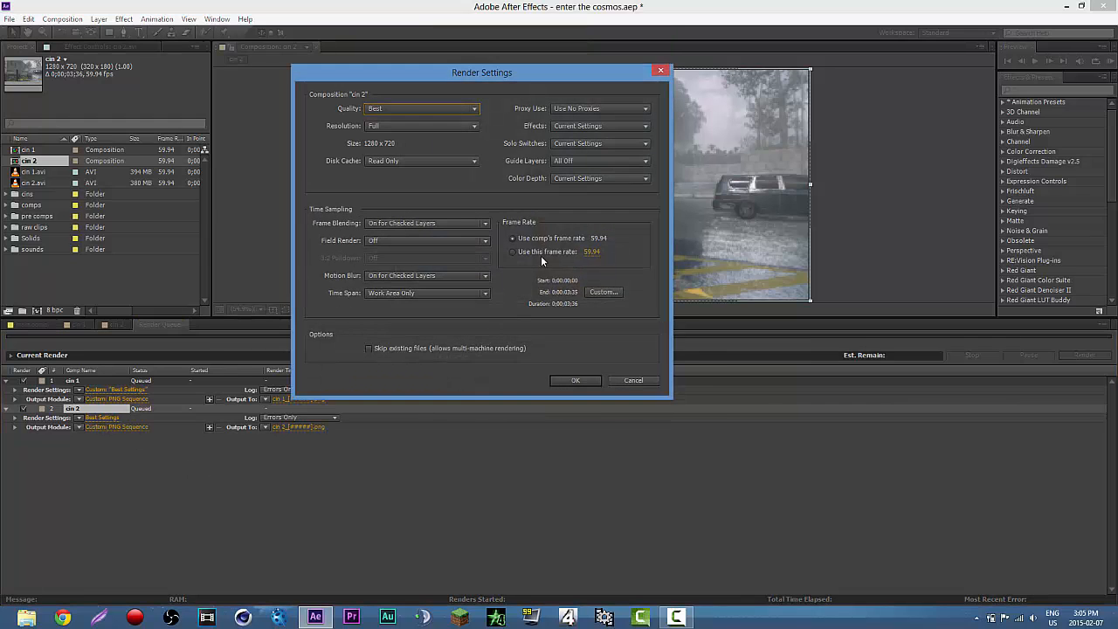
pyautogui.click(576, 381)
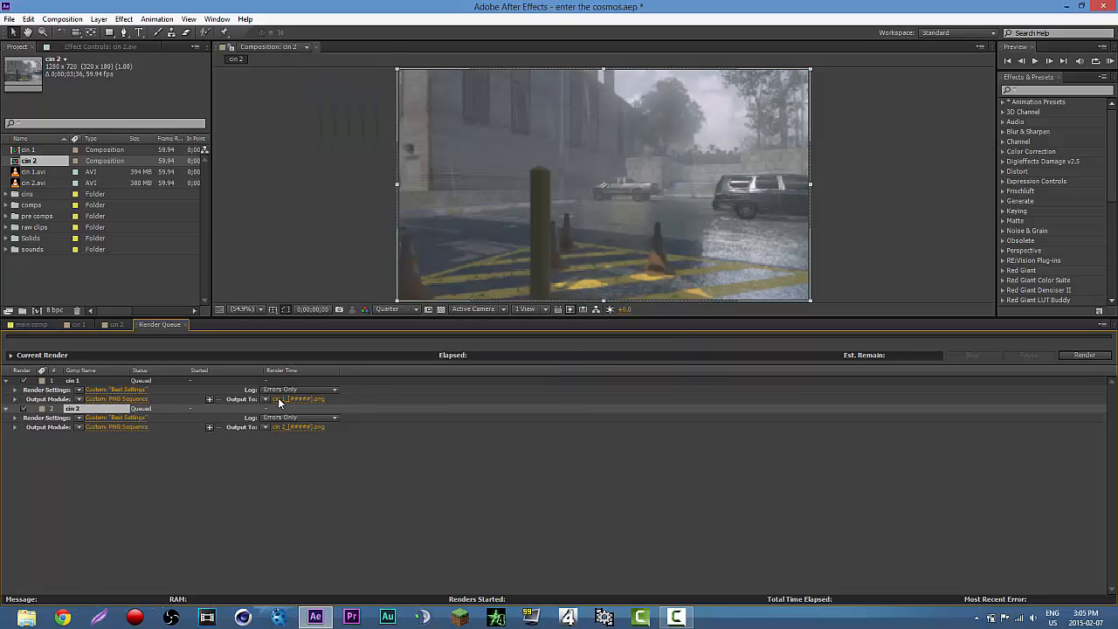
# Step: Set the cin 1 output location to the JPEG folder in Desktop/work/motion tracks, keeping the file name cin 1_[#####]
pyautogui.click(289, 398)
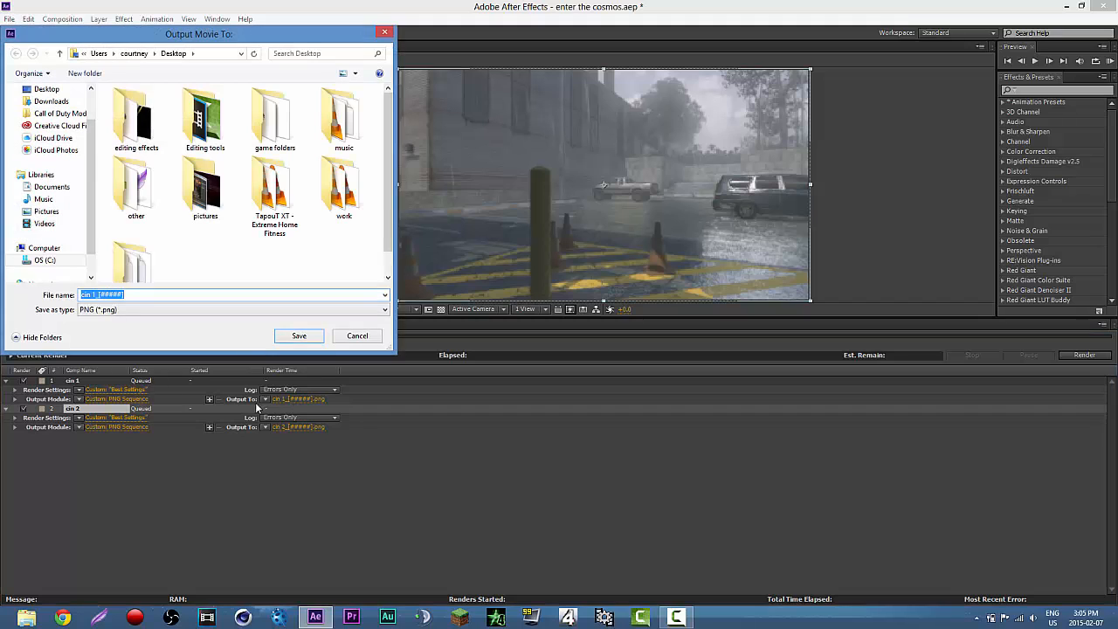
pyautogui.moveTo(229, 40); pyautogui.dragTo(786, 52)
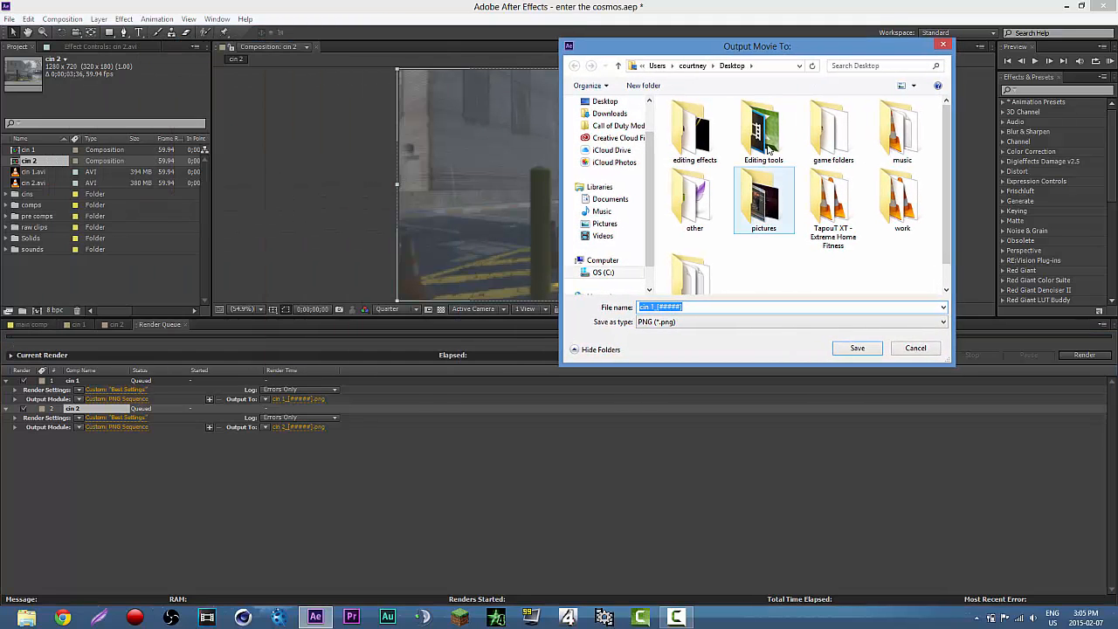
pyautogui.click(752, 68)
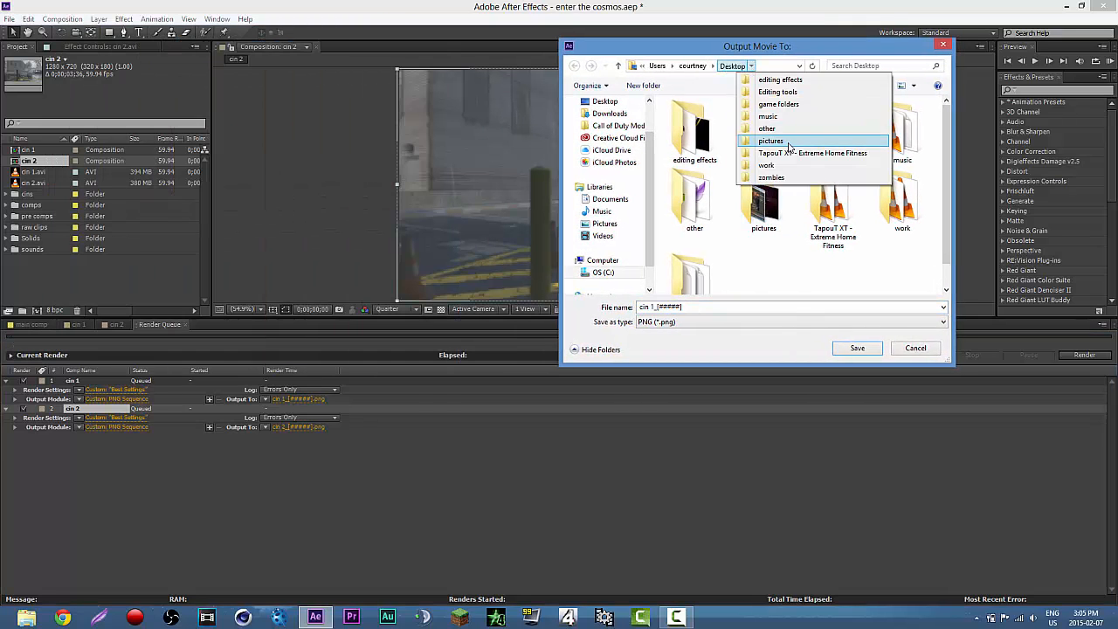
pyautogui.click(783, 166)
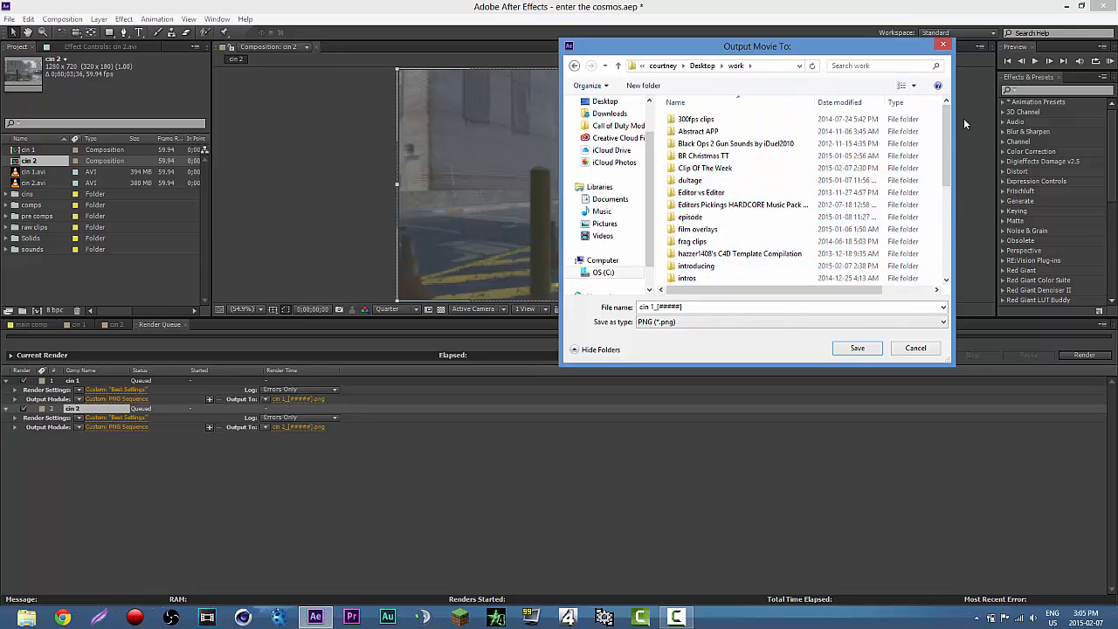
pyautogui.moveTo(946, 150); pyautogui.dragTo(884, 189)
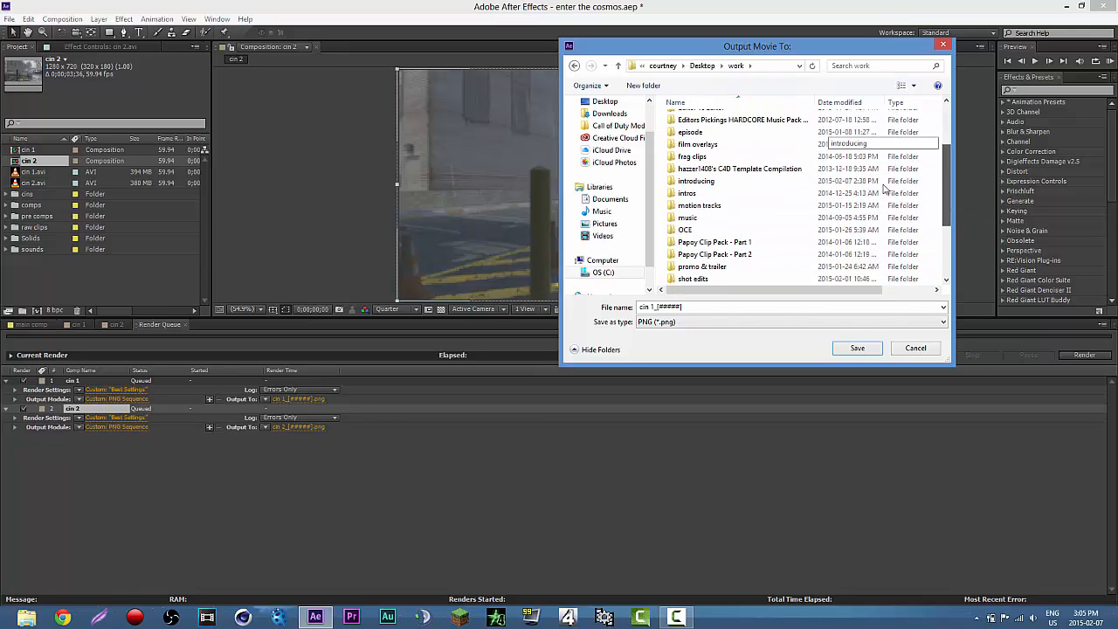
pyautogui.doubleClick(724, 205)
pyautogui.doubleClick(711, 133)
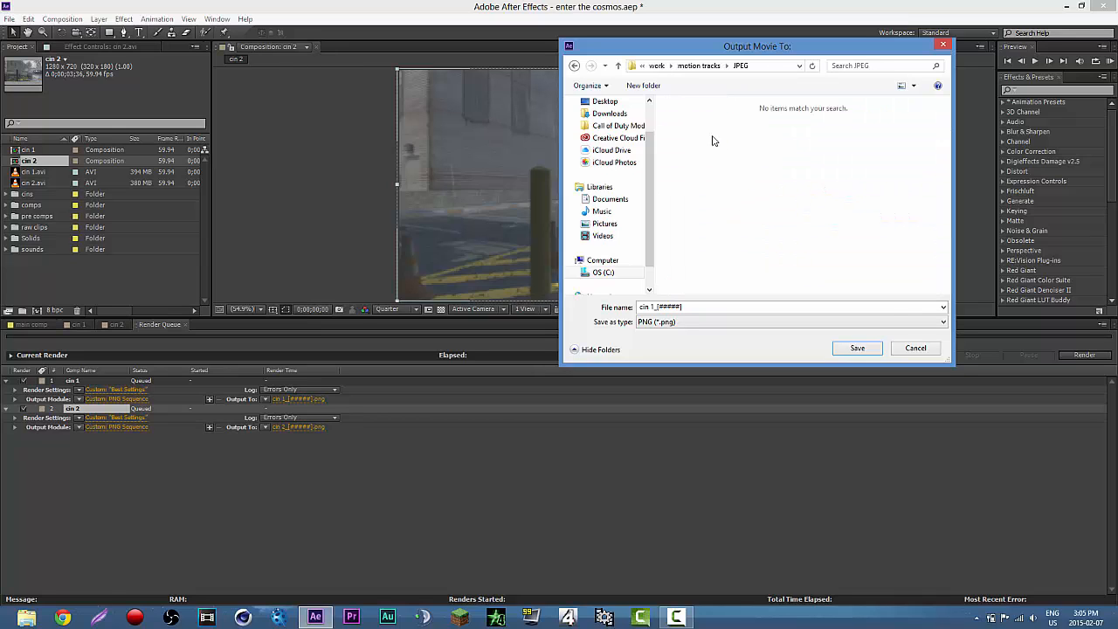
pyautogui.click(856, 346)
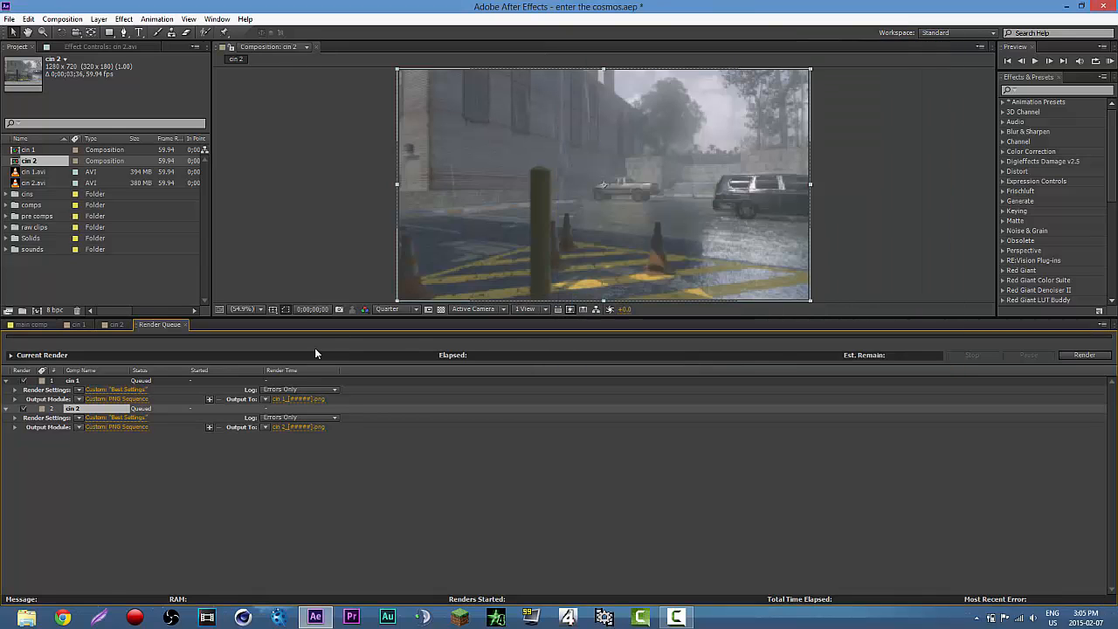
# Step: Set the cin 2 output location to the JPEG 3 folder in Desktop/work/motion tracks and start rendering both queued compositions
pyautogui.click(304, 427)
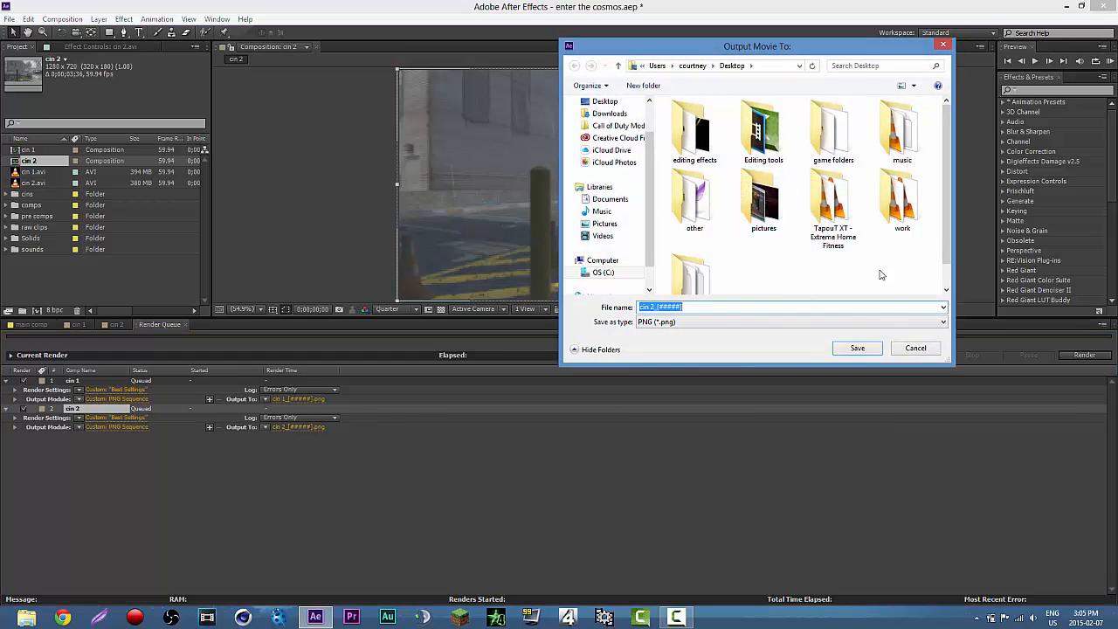
pyautogui.click(750, 65)
pyautogui.click(769, 165)
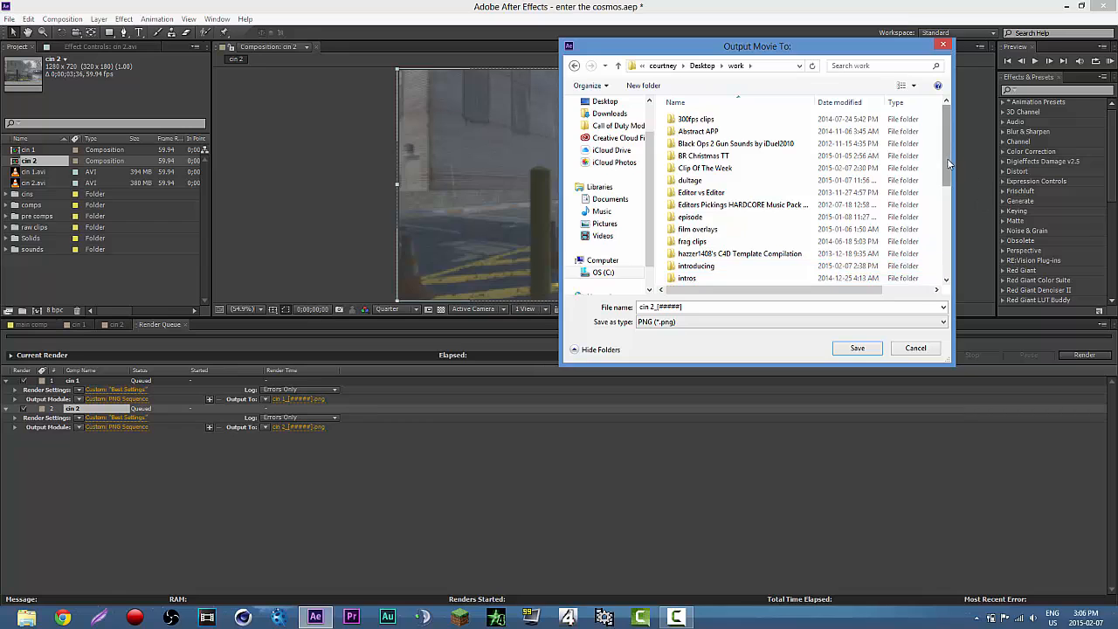
pyautogui.scroll(-2, 946, 158)
pyautogui.click(739, 214)
pyautogui.doubleClick(739, 213)
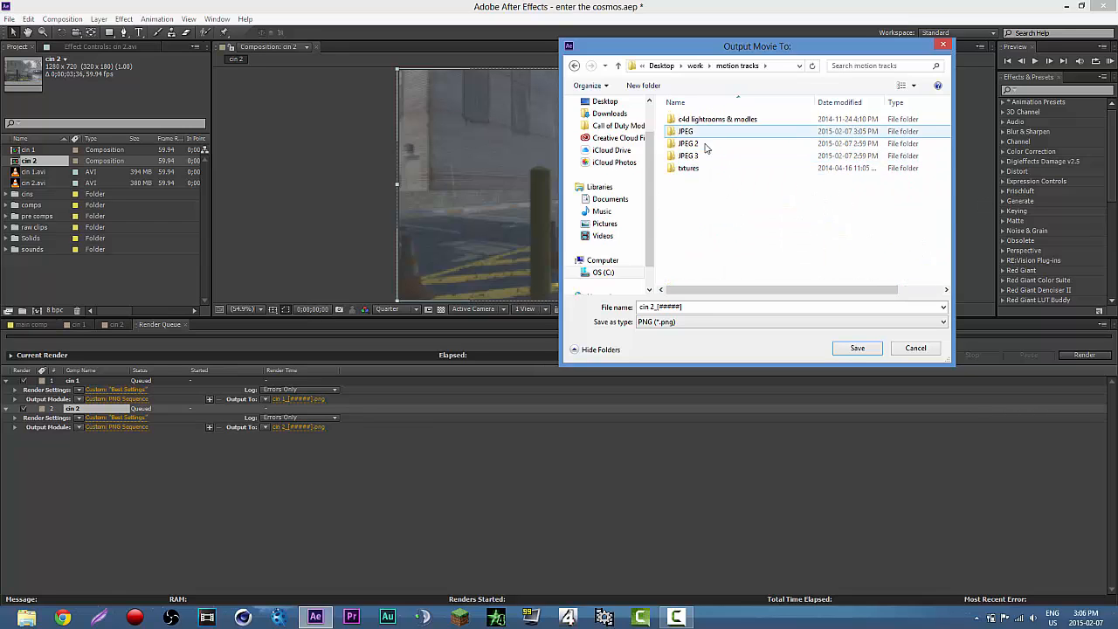
pyautogui.doubleClick(705, 155)
pyautogui.click(858, 348)
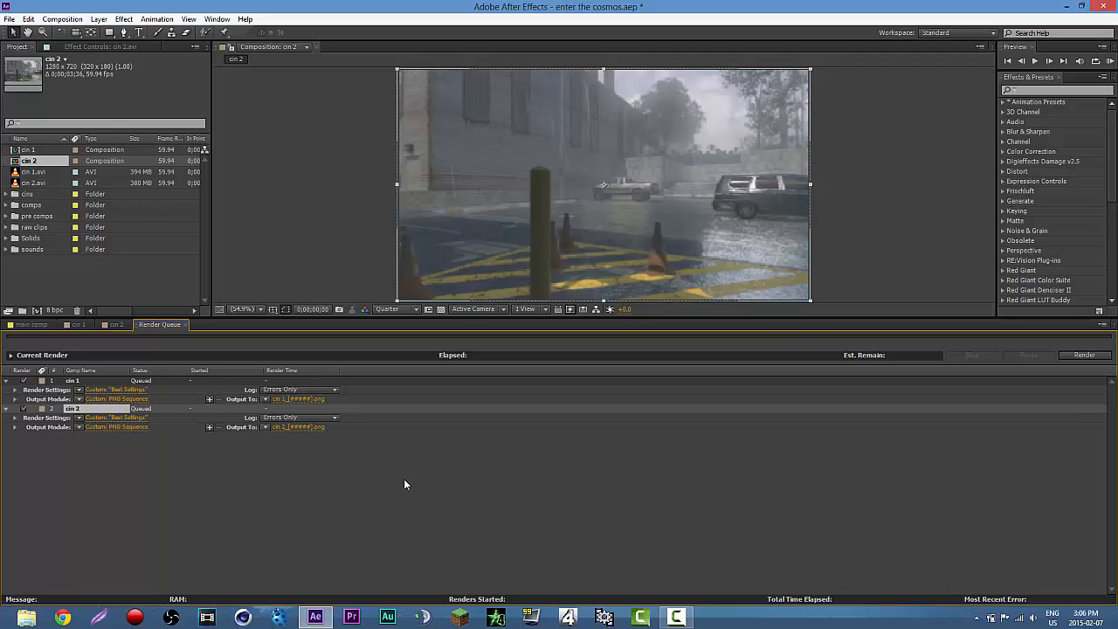
pyautogui.click(1077, 356)
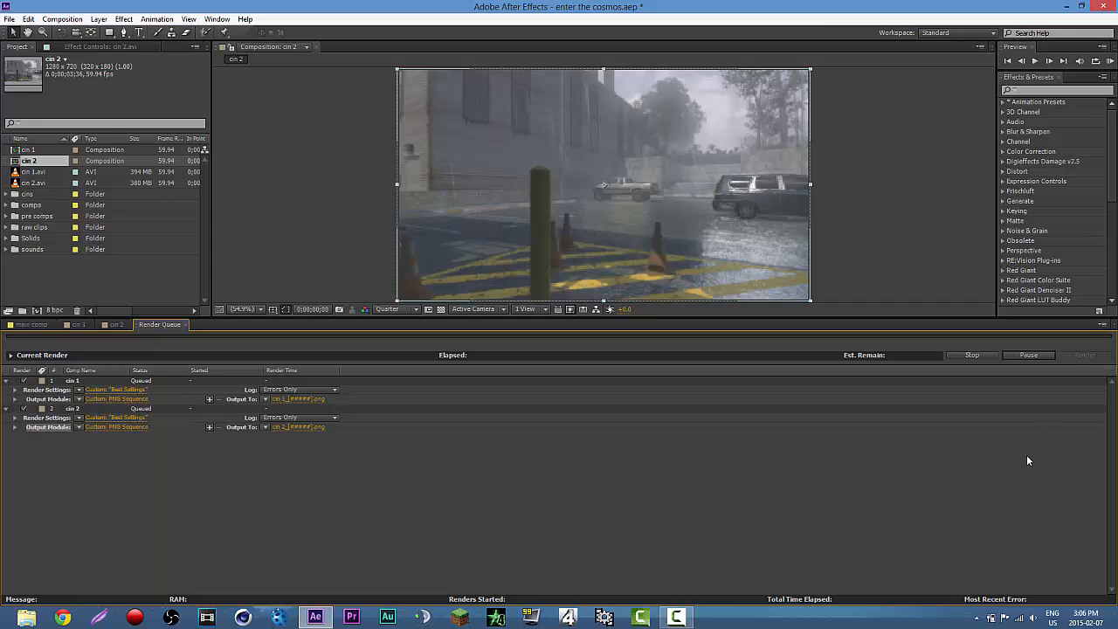
pyautogui.click(677, 617)
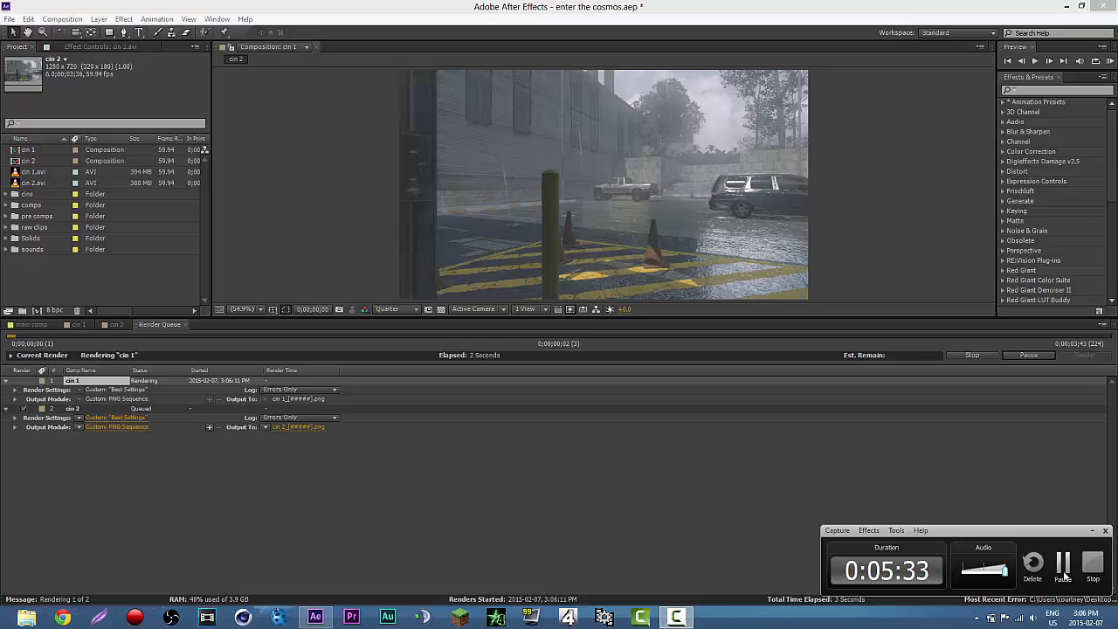
pyautogui.click(1063, 570)
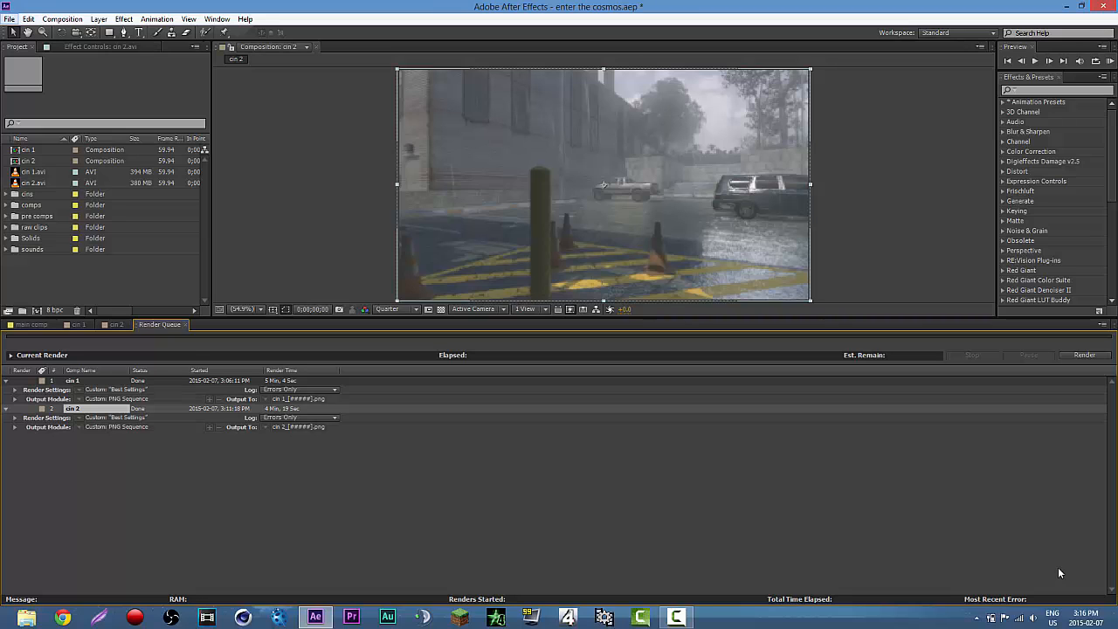
# Step: Save the enter the cosmos.aep project
pyautogui.hotkey('alt', 'f')
pyautogui.press('Escape')
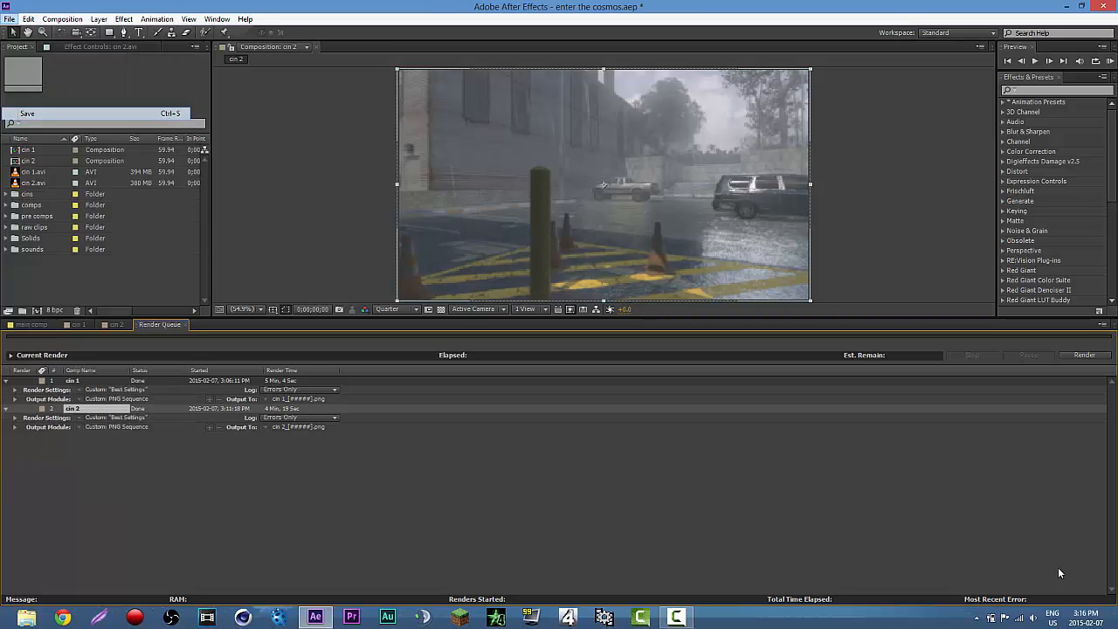
pyautogui.hotkey('ctrl', 's')
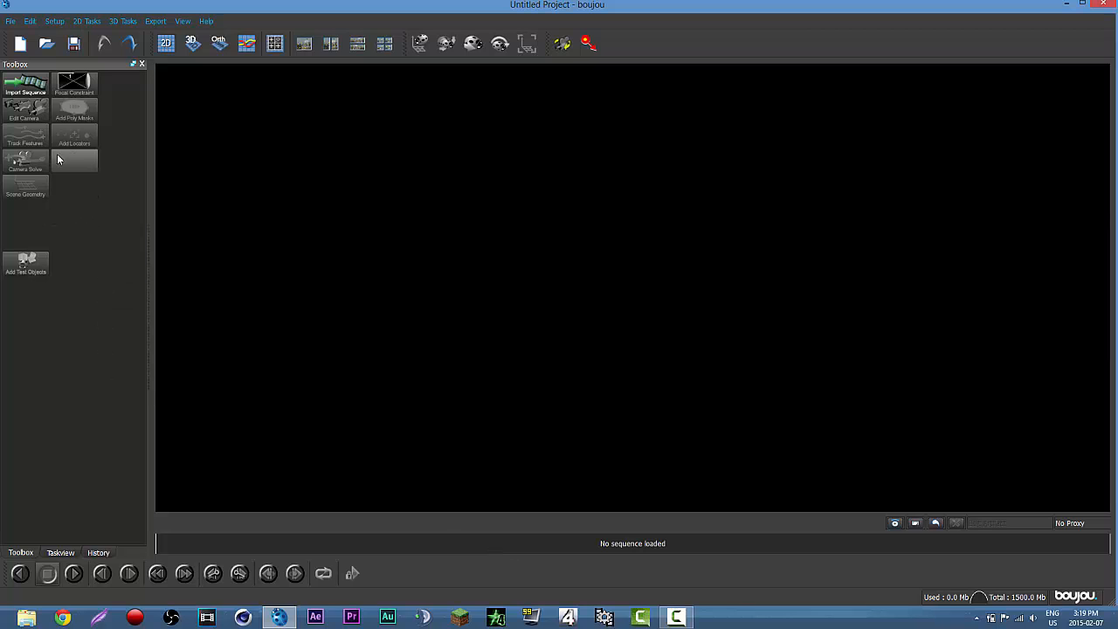
# Step: In boujou, start importing a sequence and browse to the Desktop folder of the user's home directory
pyautogui.click(37, 90)
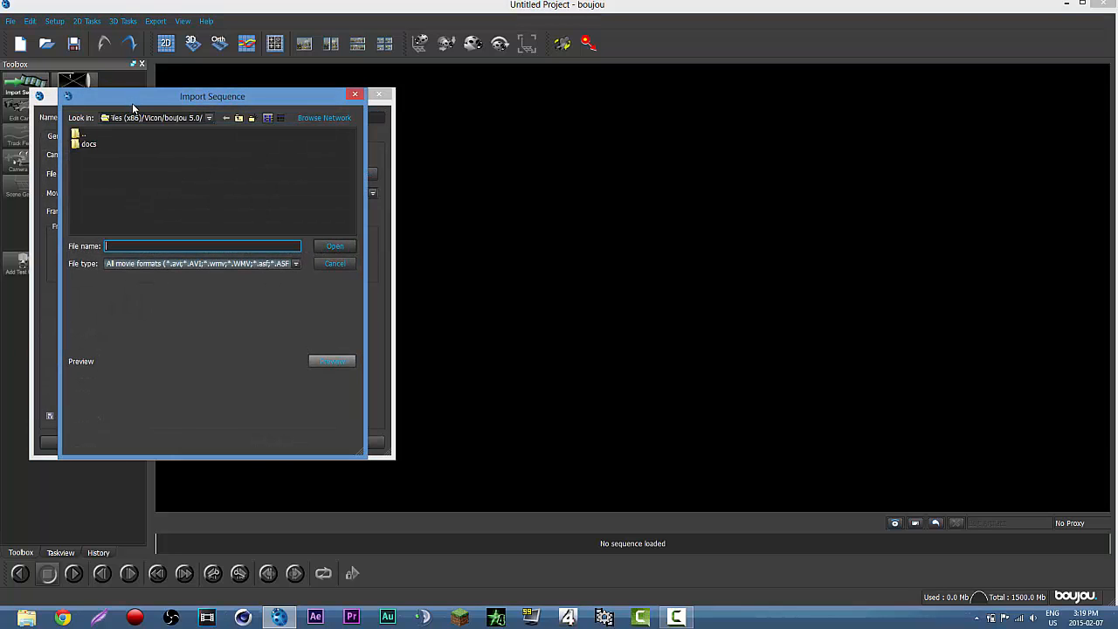
pyautogui.click(208, 118)
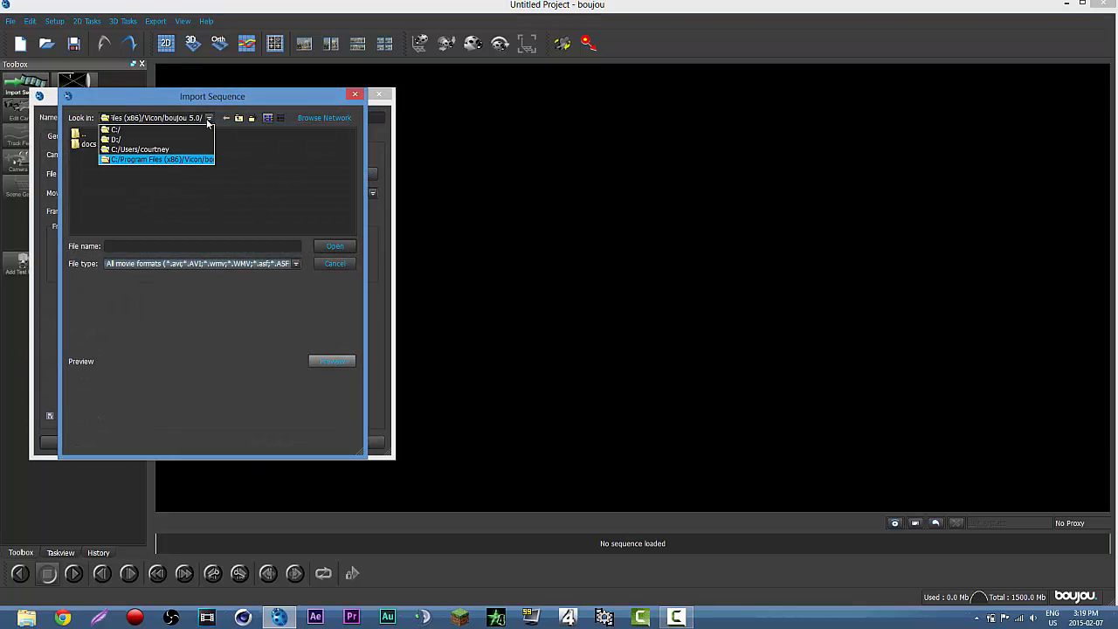
pyautogui.click(167, 151)
pyautogui.write('/Users/courtney/')
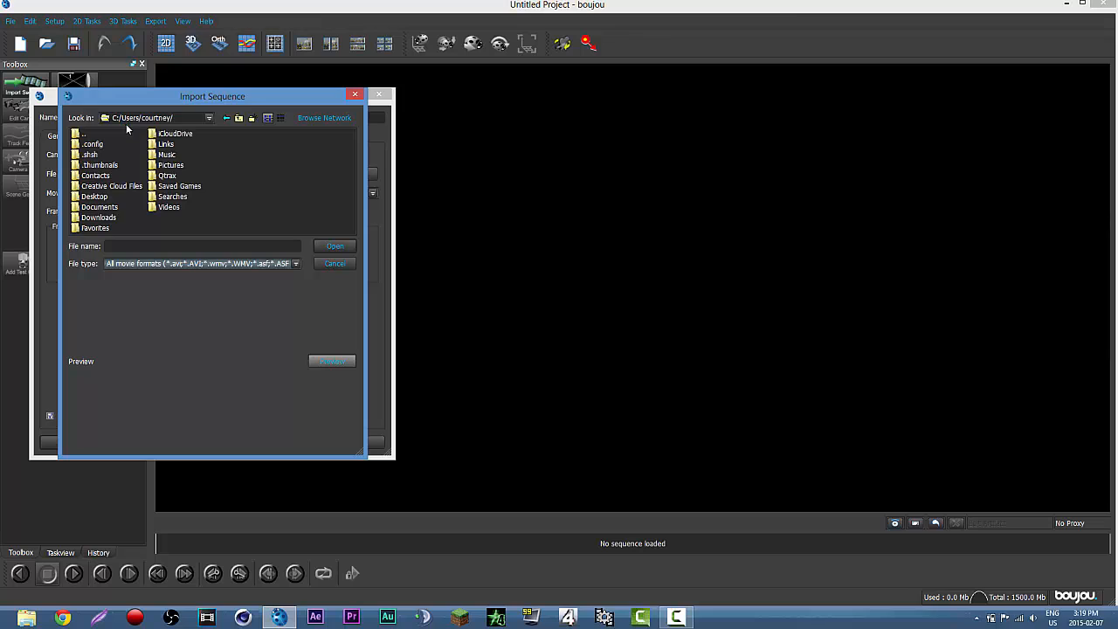
pyautogui.click(81, 197)
pyautogui.doubleClick(80, 198)
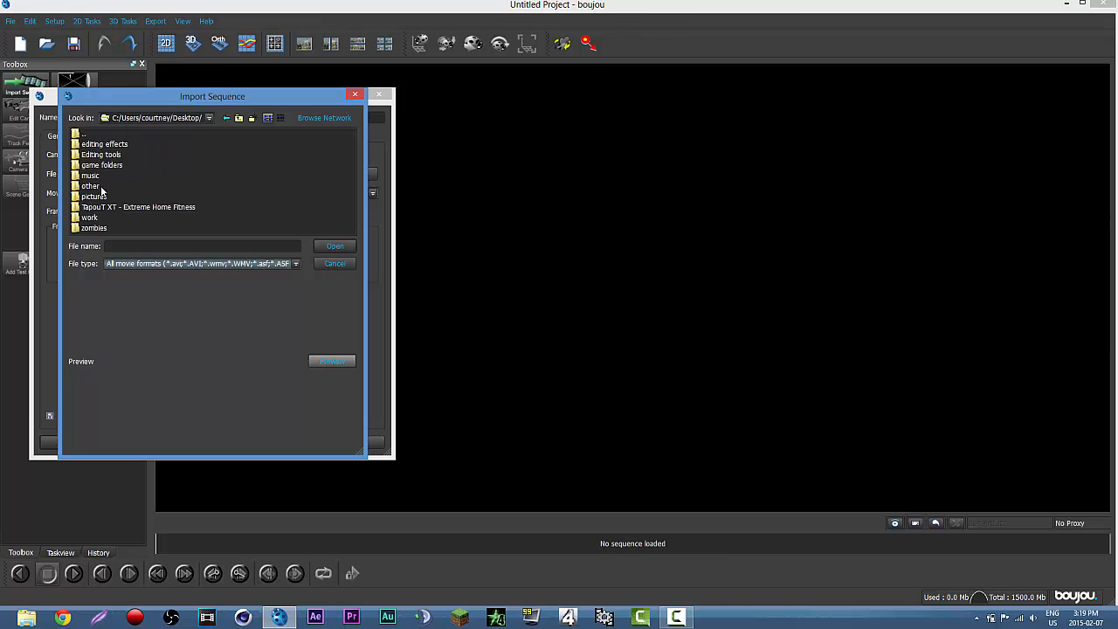
# Step: Load the PNG sequence starting at cin 1_00000.png from the work/motion tracks/JPEG folder
pyautogui.click(79, 218)
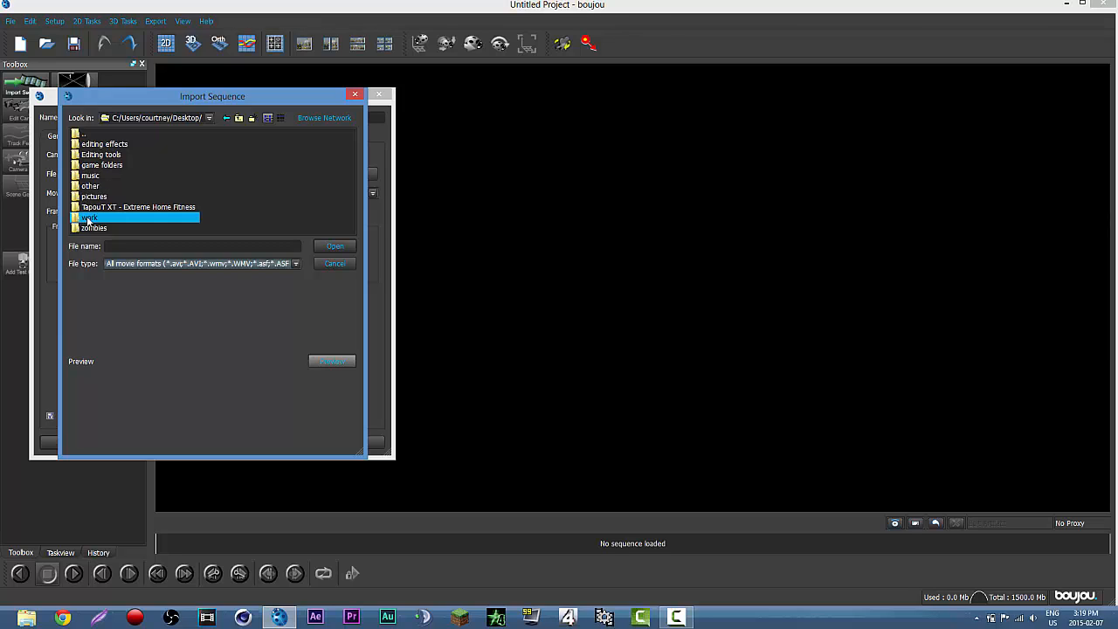
pyautogui.doubleClick(103, 220)
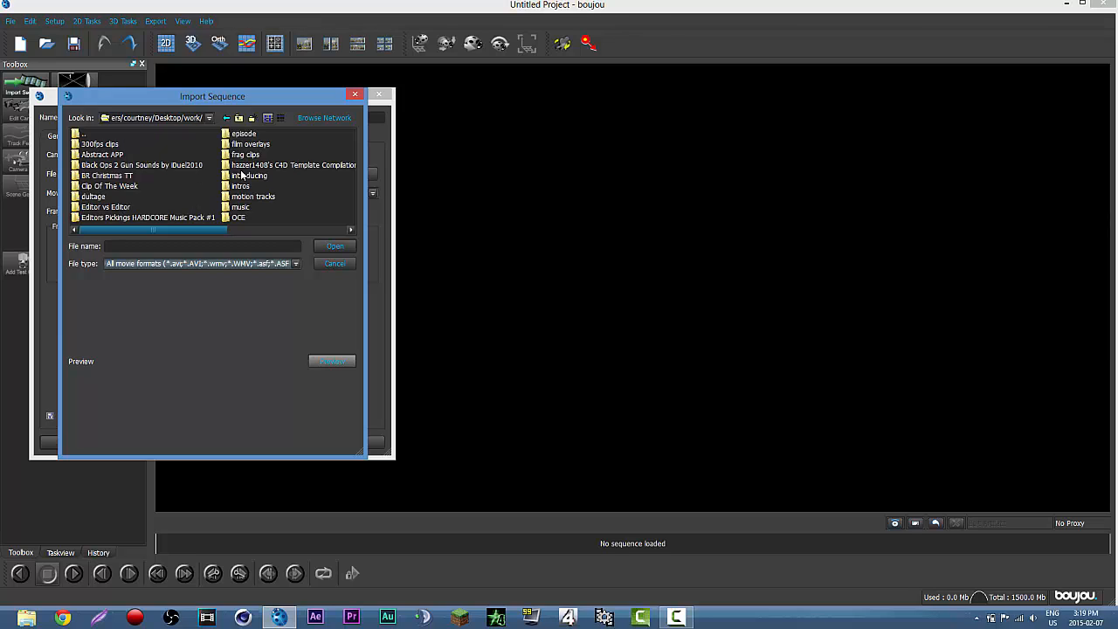
pyautogui.doubleClick(227, 196)
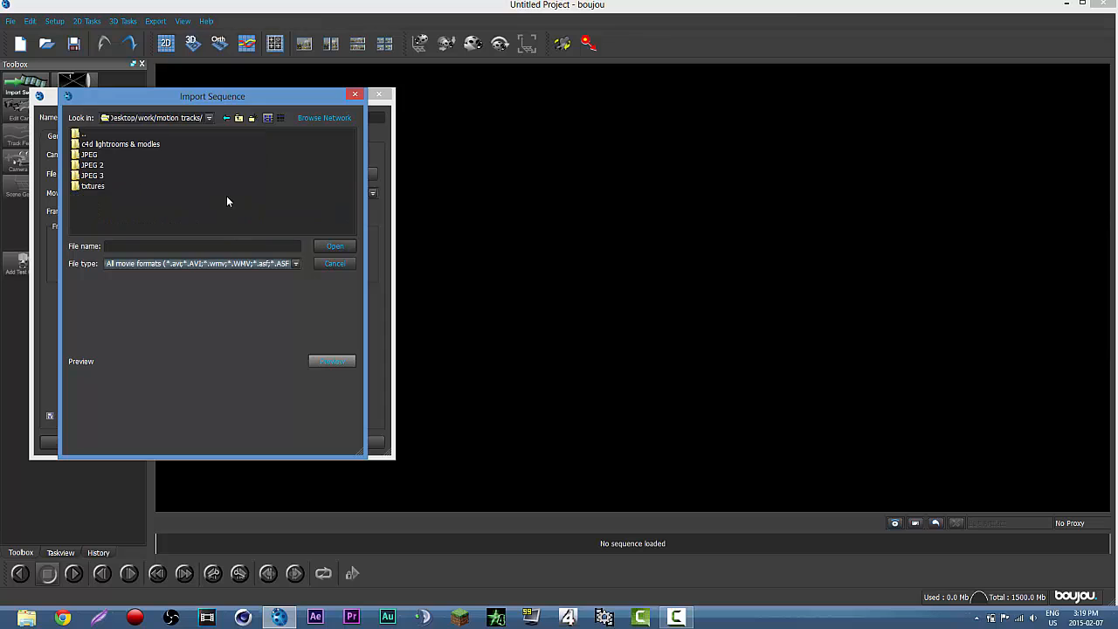
pyautogui.click(77, 157)
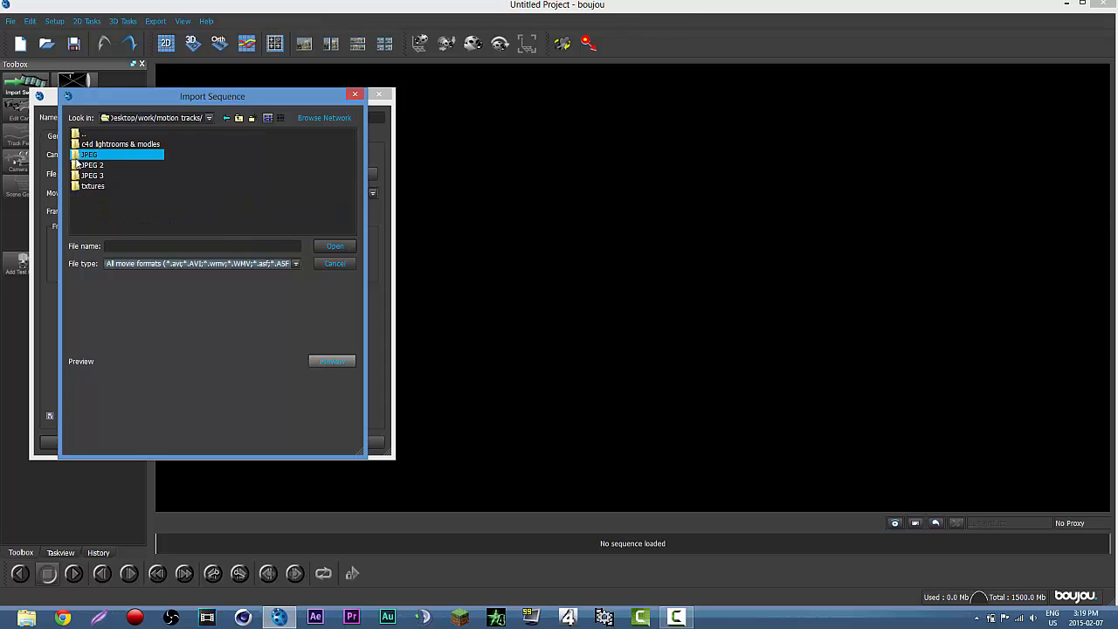
pyautogui.doubleClick(77, 159)
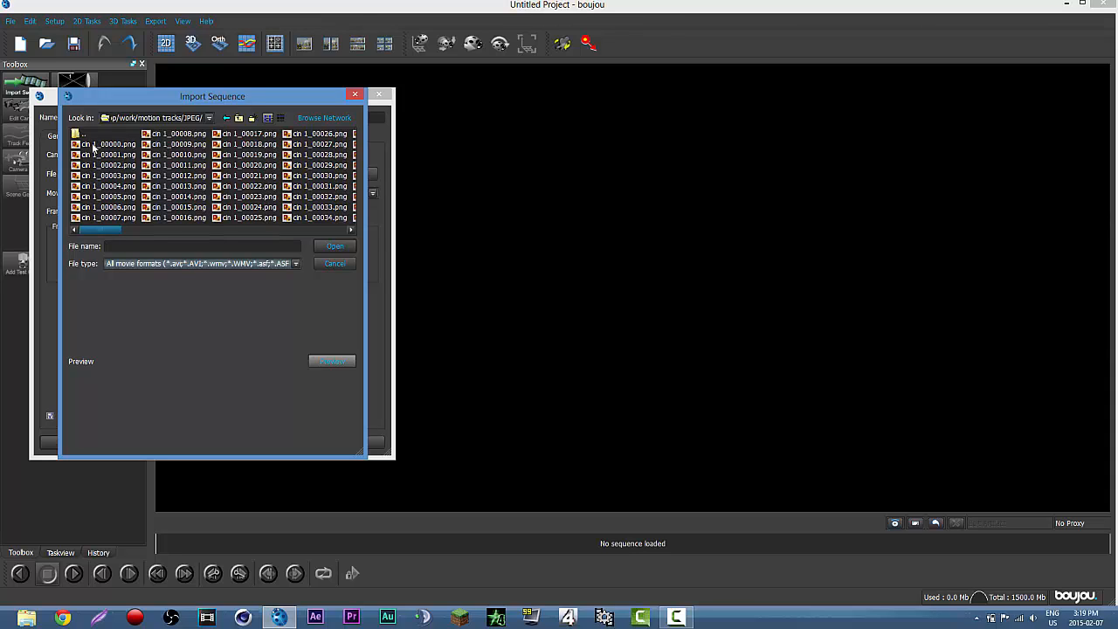
pyautogui.click(94, 145)
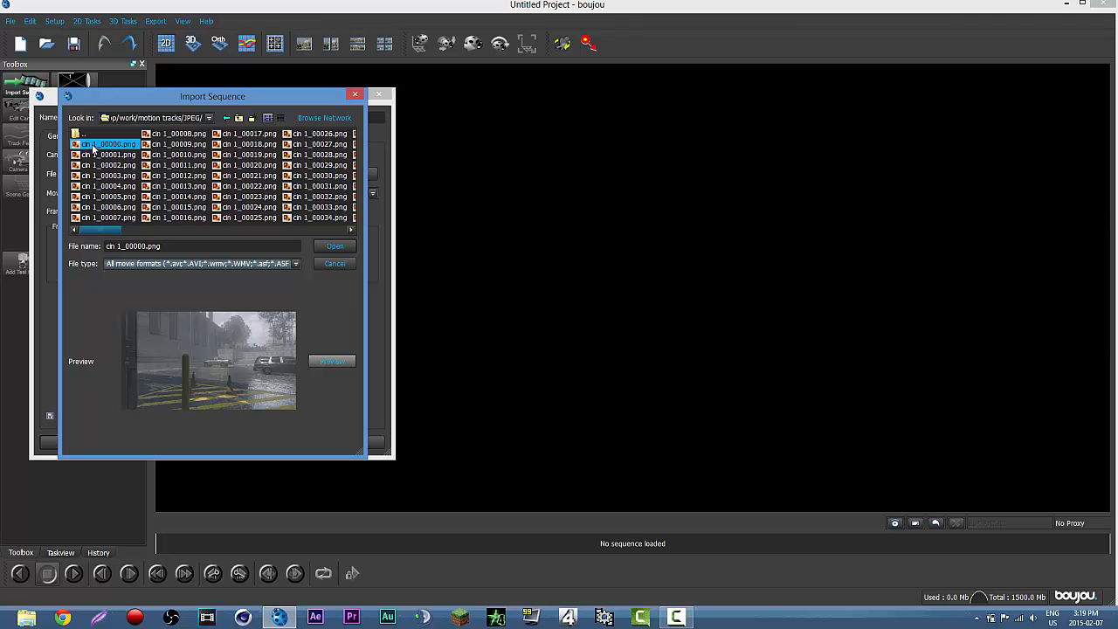
pyautogui.click(332, 247)
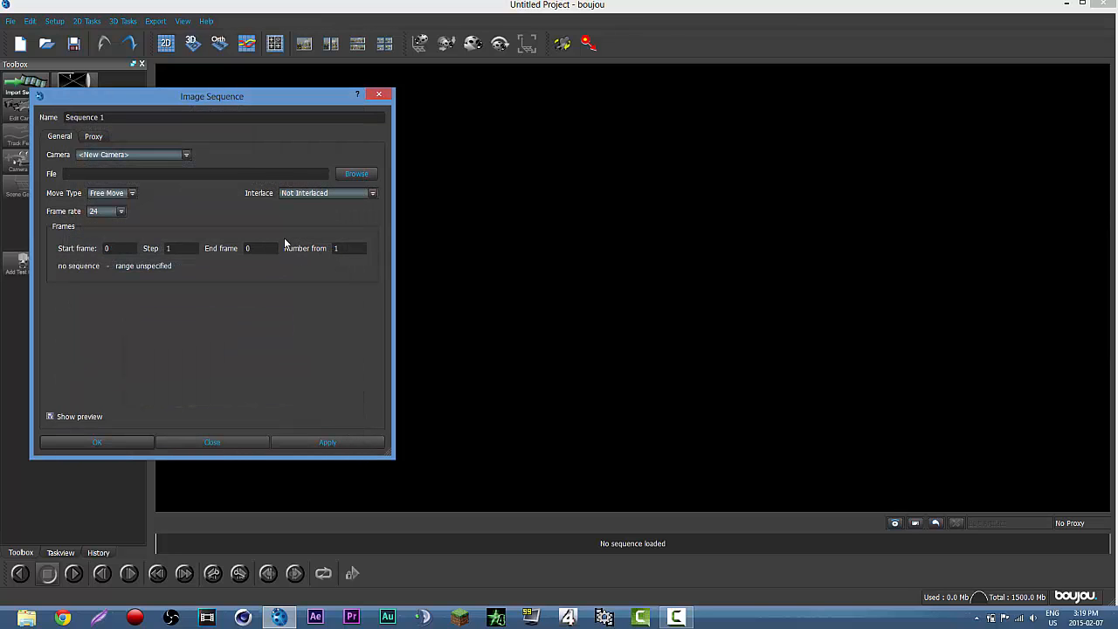
# Step: Set the sequence's frame rate to 59.94, apply the import and close the sequence settings
pyautogui.moveTo(208, 99); pyautogui.dragTo(468, 81)
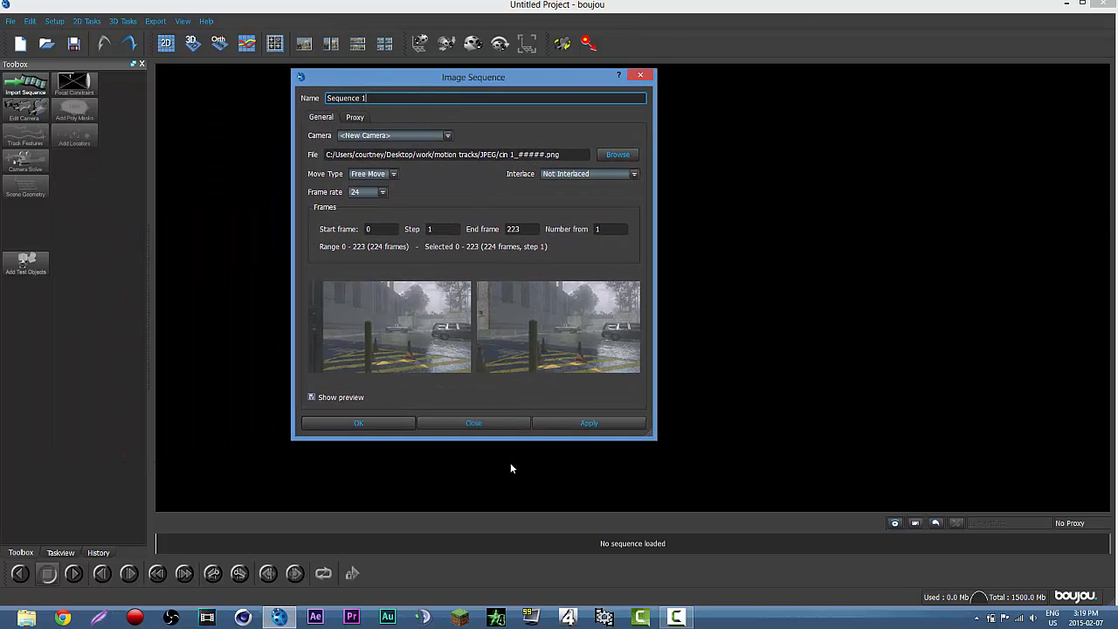
pyautogui.moveTo(470, 439); pyautogui.dragTo(469, 468)
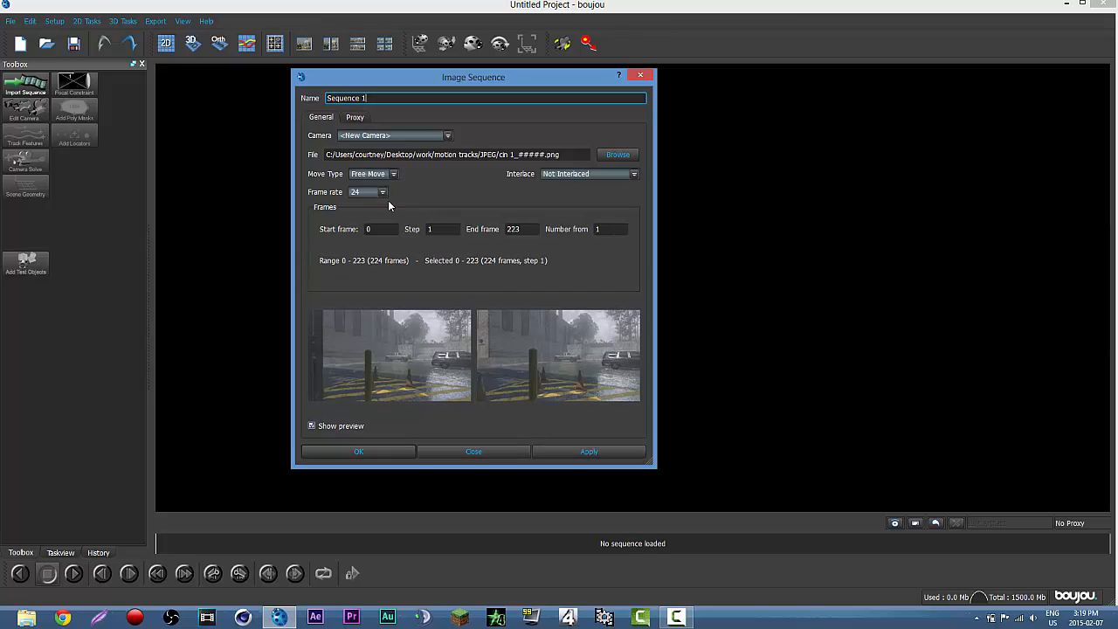
pyautogui.click(382, 192)
pyautogui.click(373, 262)
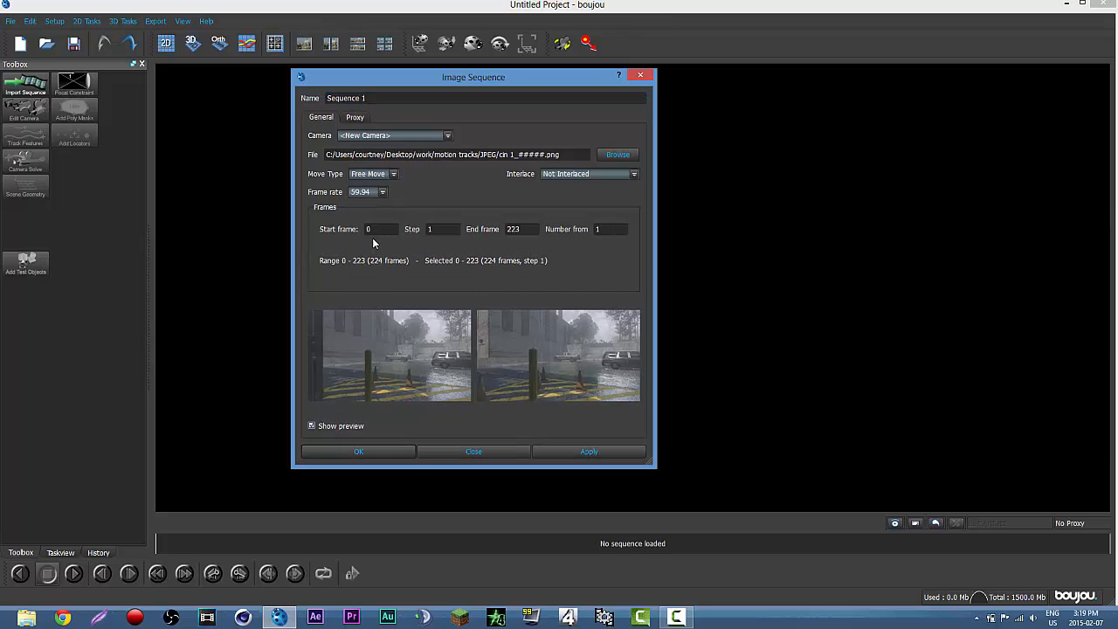
pyautogui.click(611, 450)
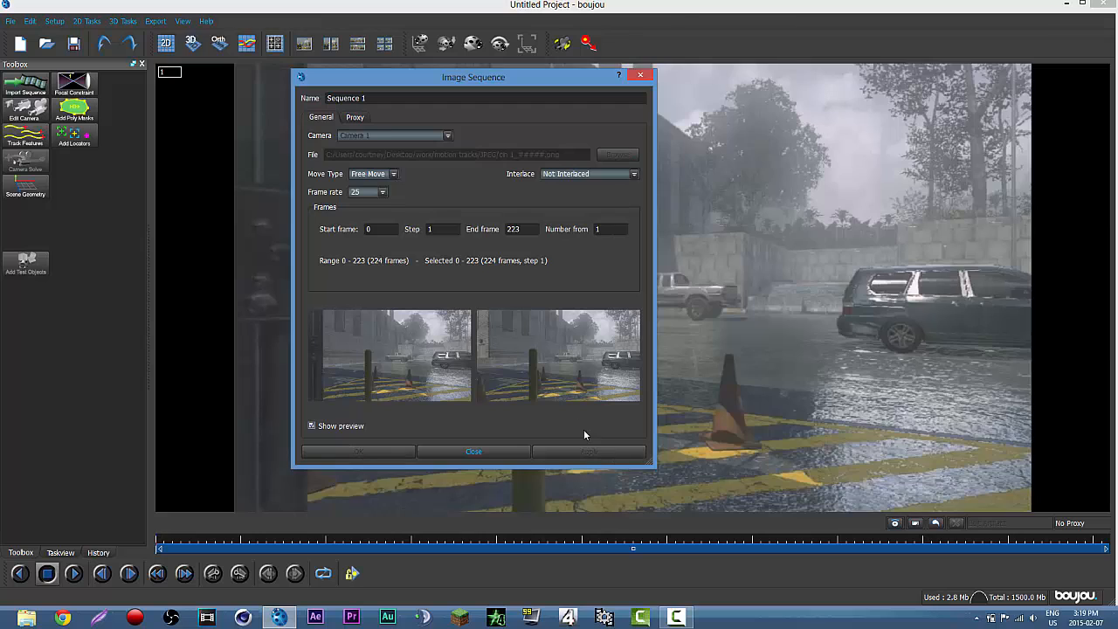
pyautogui.click(385, 193)
pyautogui.click(371, 263)
pyautogui.click(597, 451)
pyautogui.click(488, 451)
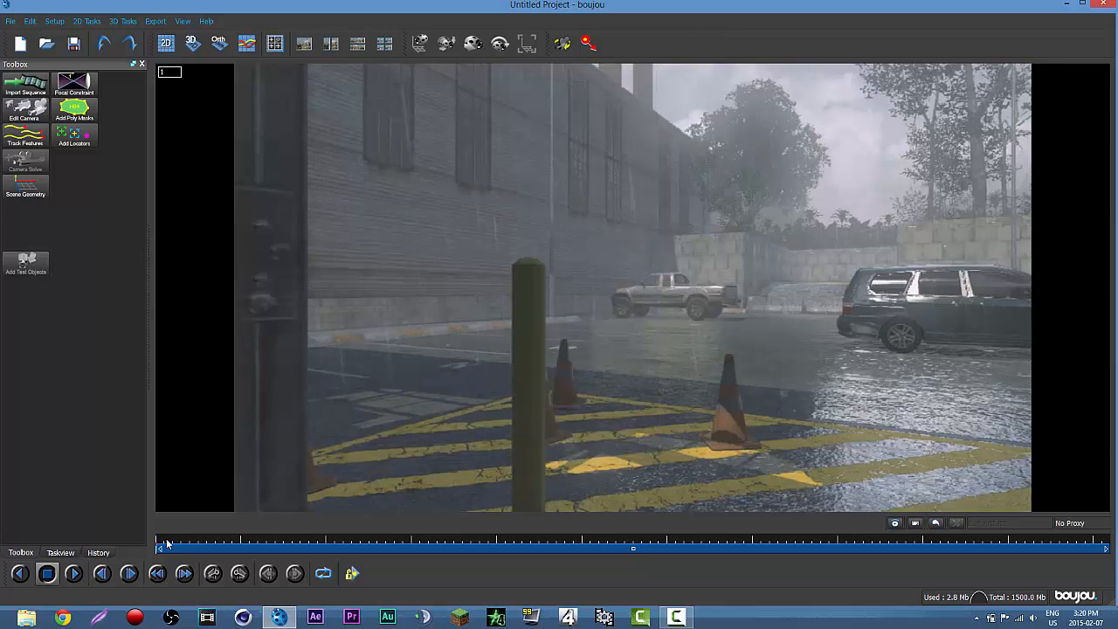
# Step: Go to frame 1 and draw a rough poly mask around the pickup truck
pyautogui.moveTo(157, 542)
pyautogui.mouseDown()
pyautogui.moveTo(1111, 545)
pyautogui.moveTo(150, 544)
pyautogui.mouseUp()
pyautogui.click(75, 109)
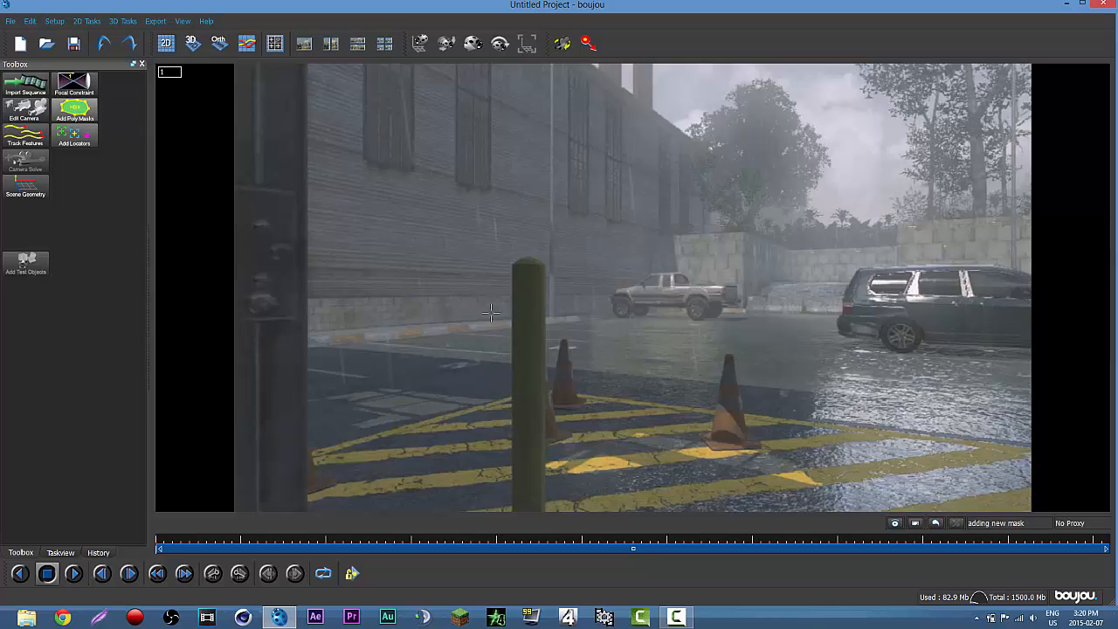
pyautogui.click(601, 384)
pyautogui.moveTo(555, 320)
pyautogui.mouseDown()
pyautogui.moveTo(581, 219)
pyautogui.moveTo(641, 198)
pyautogui.moveTo(741, 213)
pyautogui.moveTo(784, 252)
pyautogui.moveTo(790, 307)
pyautogui.moveTo(761, 336)
pyautogui.moveTo(657, 351)
pyautogui.moveTo(601, 382)
pyautogui.moveTo(625, 343)
pyautogui.moveTo(663, 325)
pyautogui.mouseUp()
pyautogui.moveTo(707, 364); pyautogui.dragTo(712, 335)
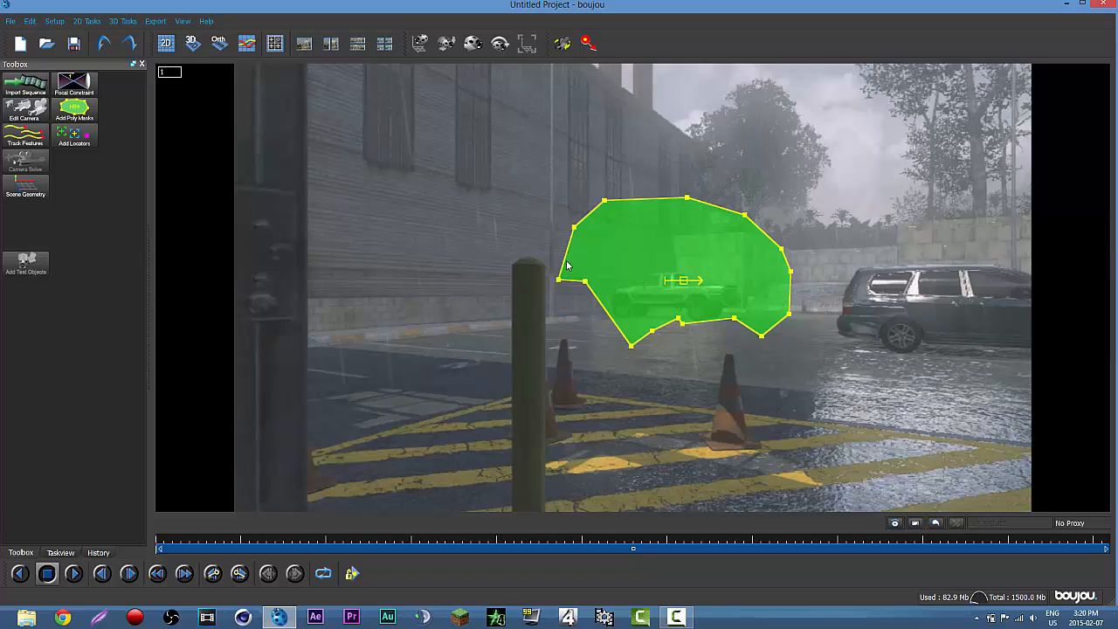
# Step: Tighten the poly mask's outline around the pickup truck, and delete the mask
pyautogui.moveTo(567, 265); pyautogui.dragTo(612, 292)
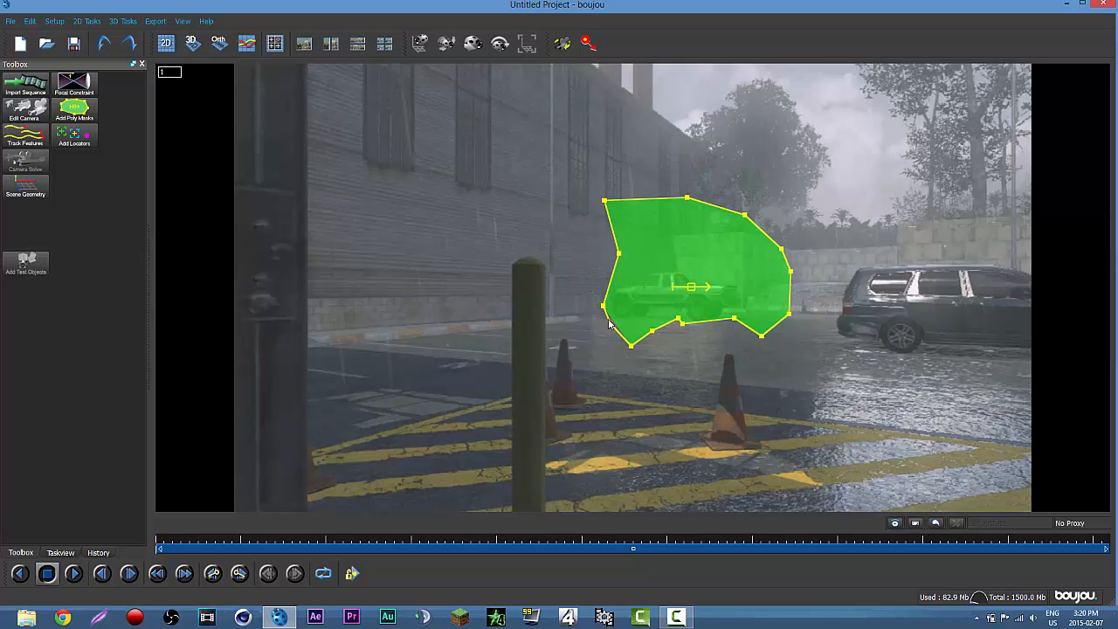
pyautogui.moveTo(617, 209); pyautogui.dragTo(620, 277)
pyautogui.moveTo(687, 198); pyautogui.dragTo(686, 266)
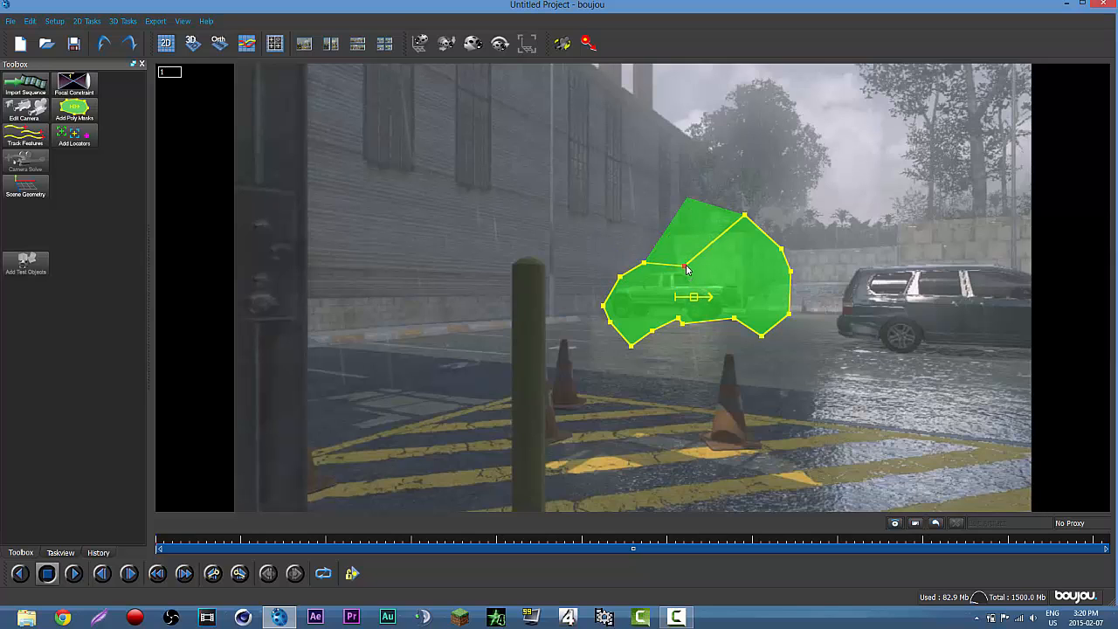
pyautogui.moveTo(743, 215); pyautogui.dragTo(740, 325)
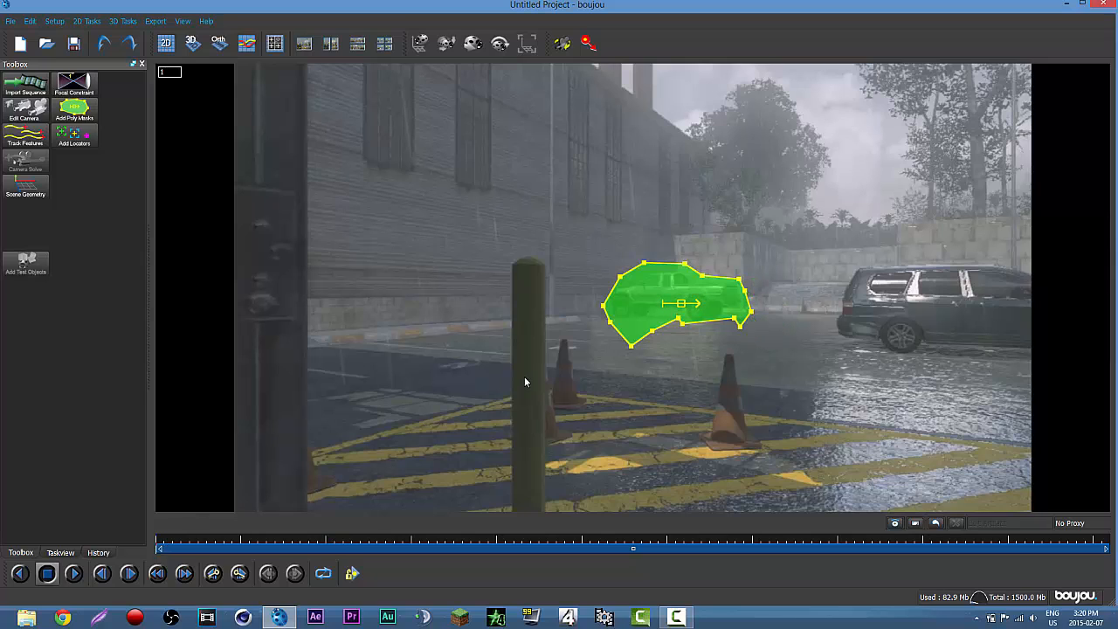
pyautogui.press('Delete')
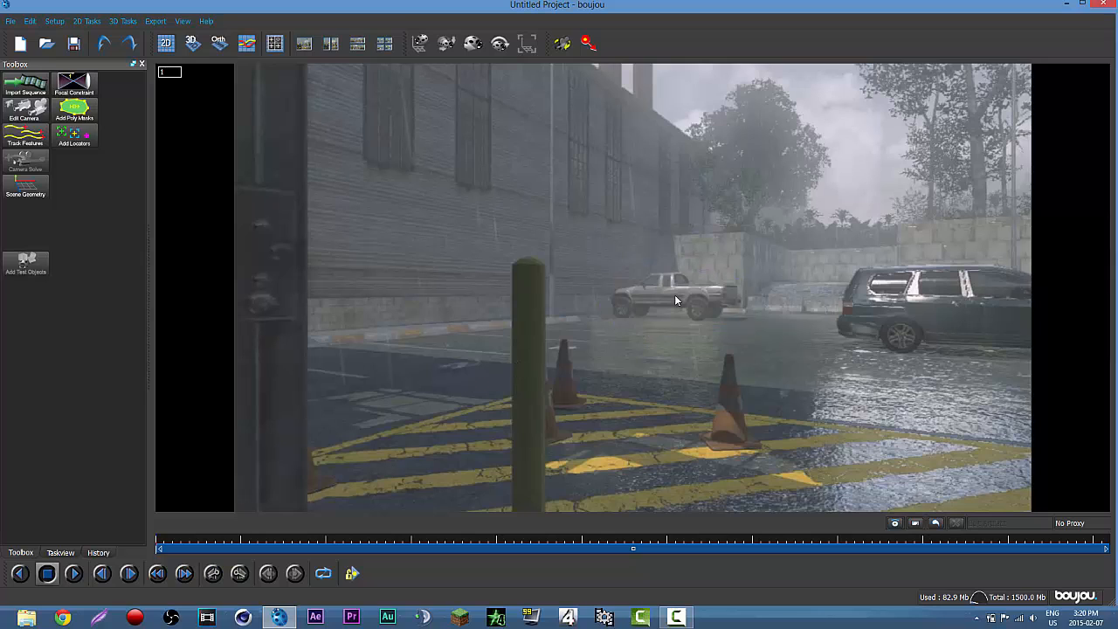
# Step: Track features over all frames of Sequence 1 with the advanced sensitivity raised to maximum
pyautogui.click(26, 136)
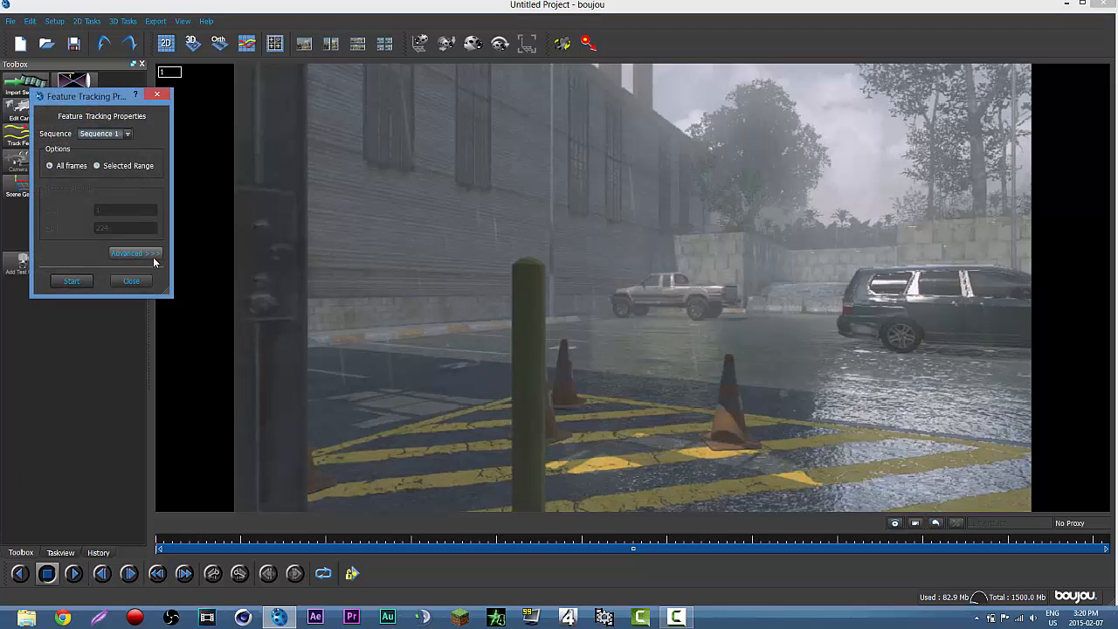
pyautogui.click(139, 252)
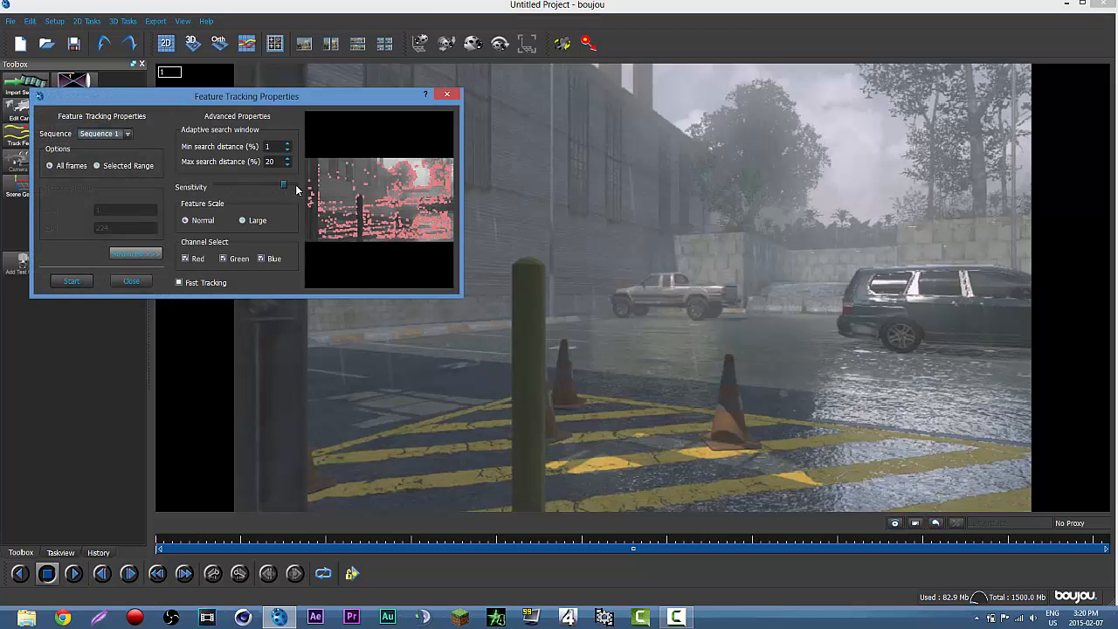
pyautogui.moveTo(295, 185); pyautogui.dragTo(310, 189)
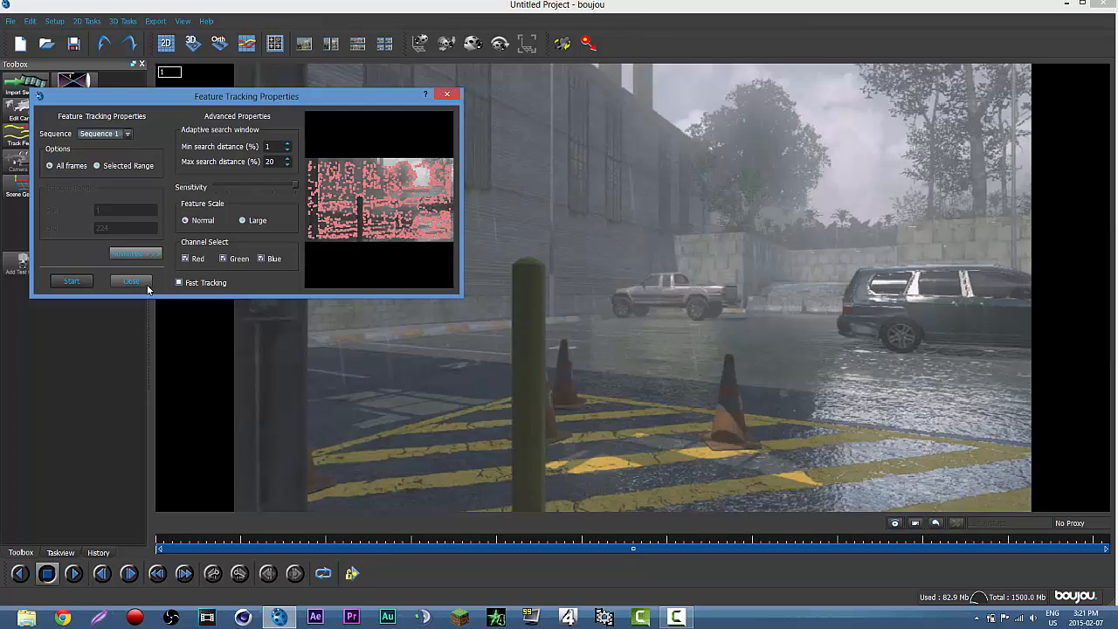
pyautogui.click(68, 281)
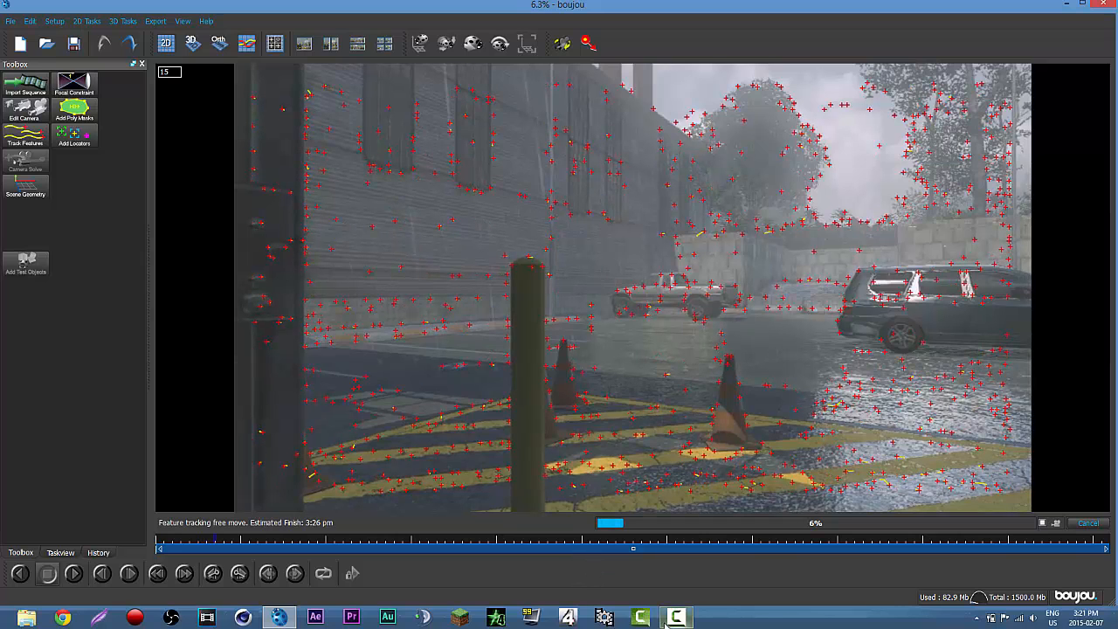
pyautogui.moveTo(671, 622)
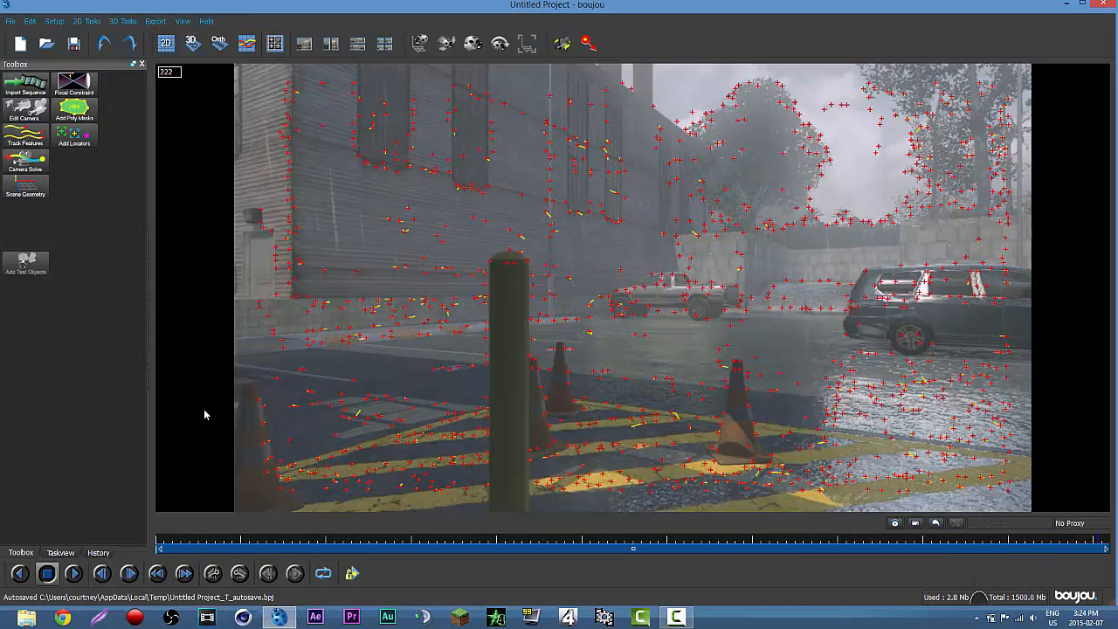
# Step: Run the camera solve on all frames of Sequence 1 and scrub the timeline to check the solved points
pyautogui.click(31, 164)
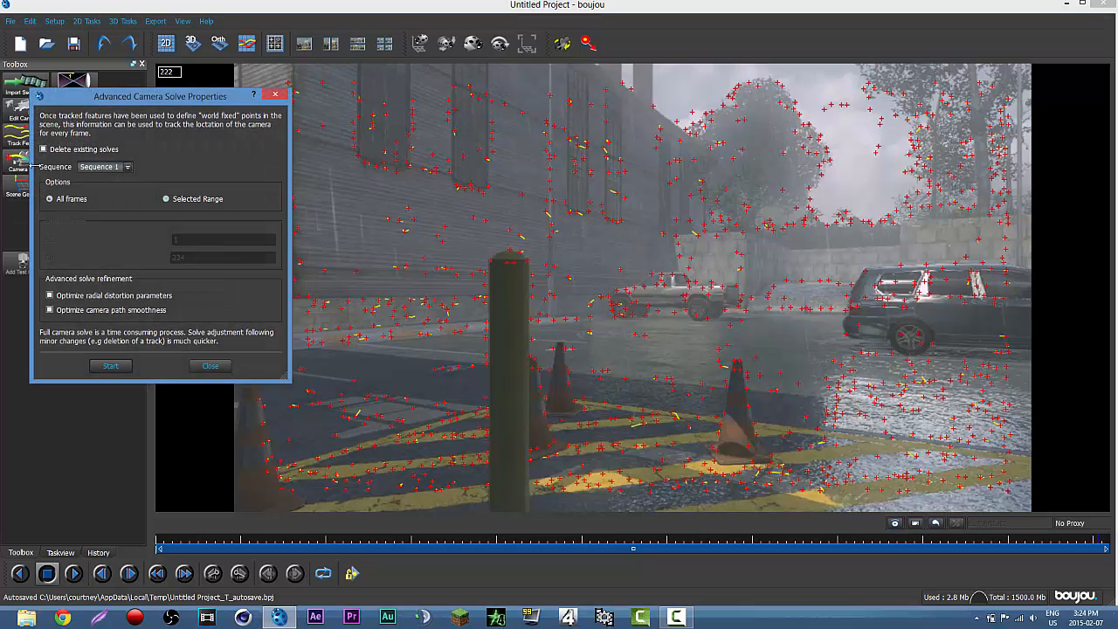
pyautogui.click(120, 367)
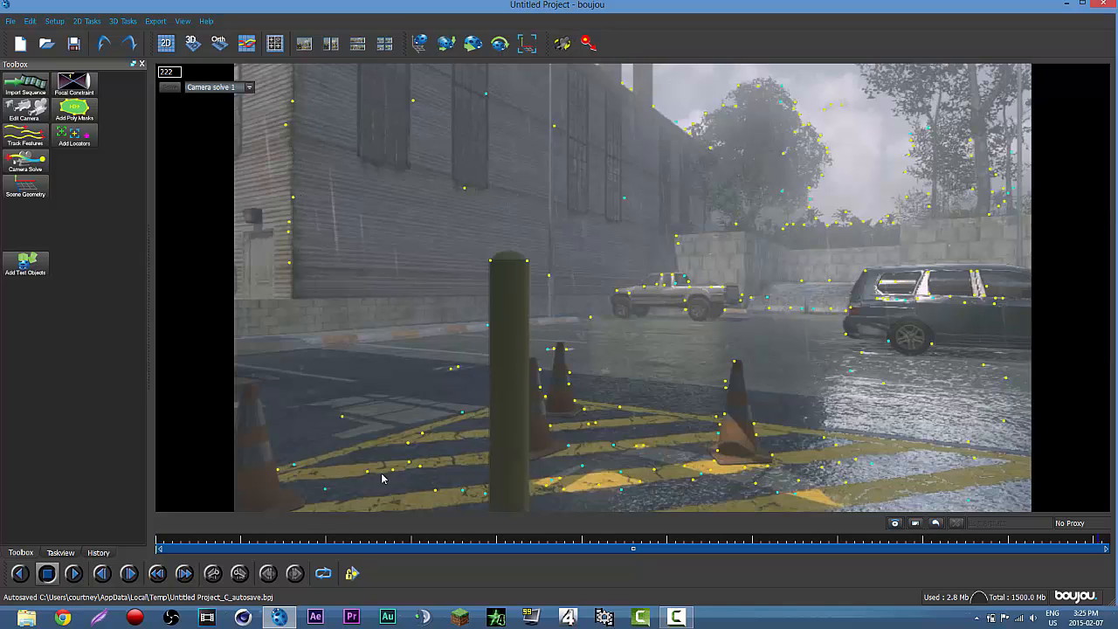
pyautogui.click(158, 545)
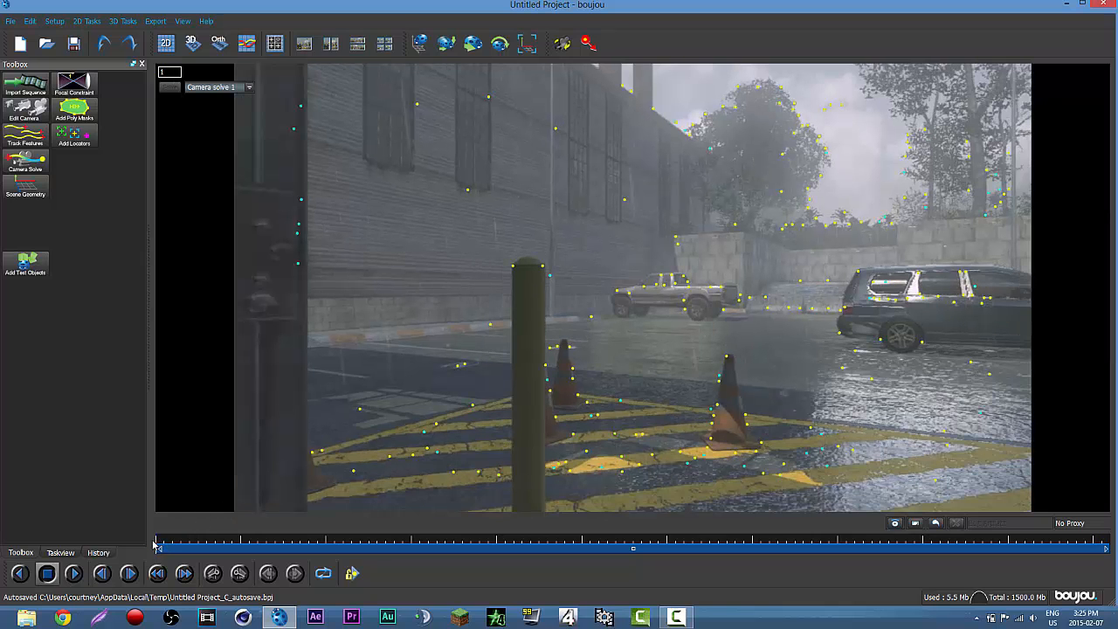
pyautogui.moveTo(158, 545); pyautogui.dragTo(502, 540)
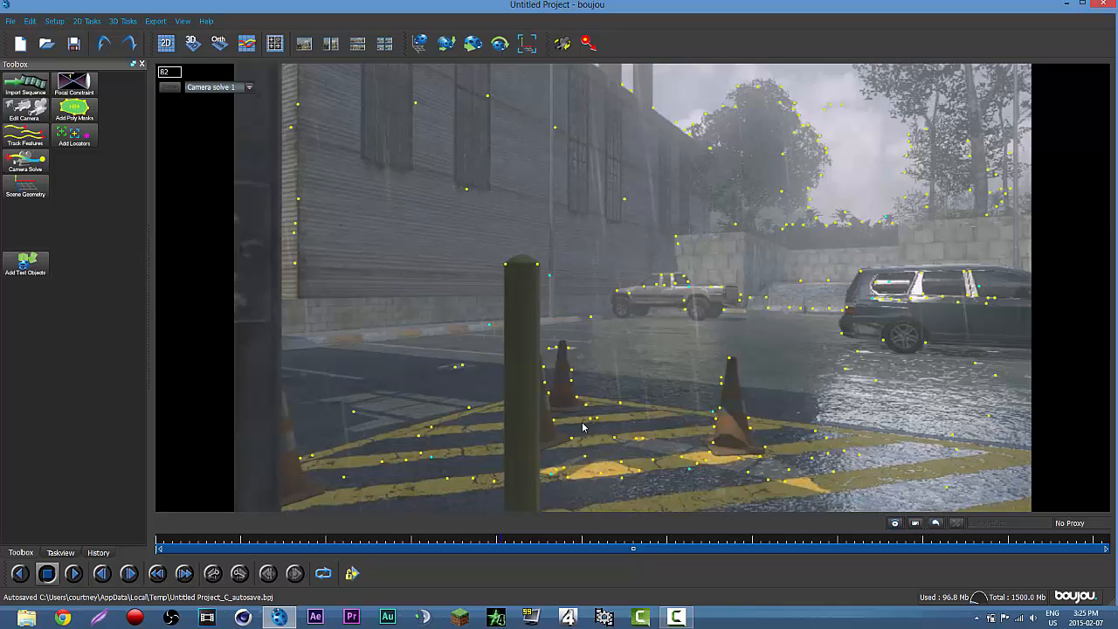
pyautogui.moveTo(502, 541); pyautogui.dragTo(709, 547)
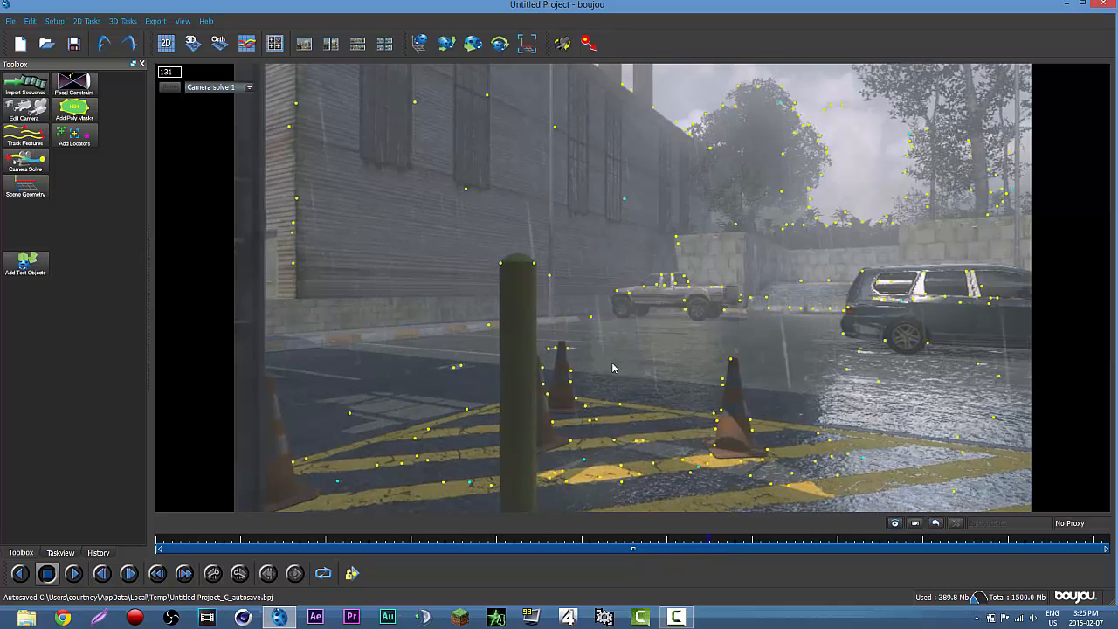
# Step: Add a coordinate frame hint in Scene Geometry and set its type to x-axis
pyautogui.click(26, 187)
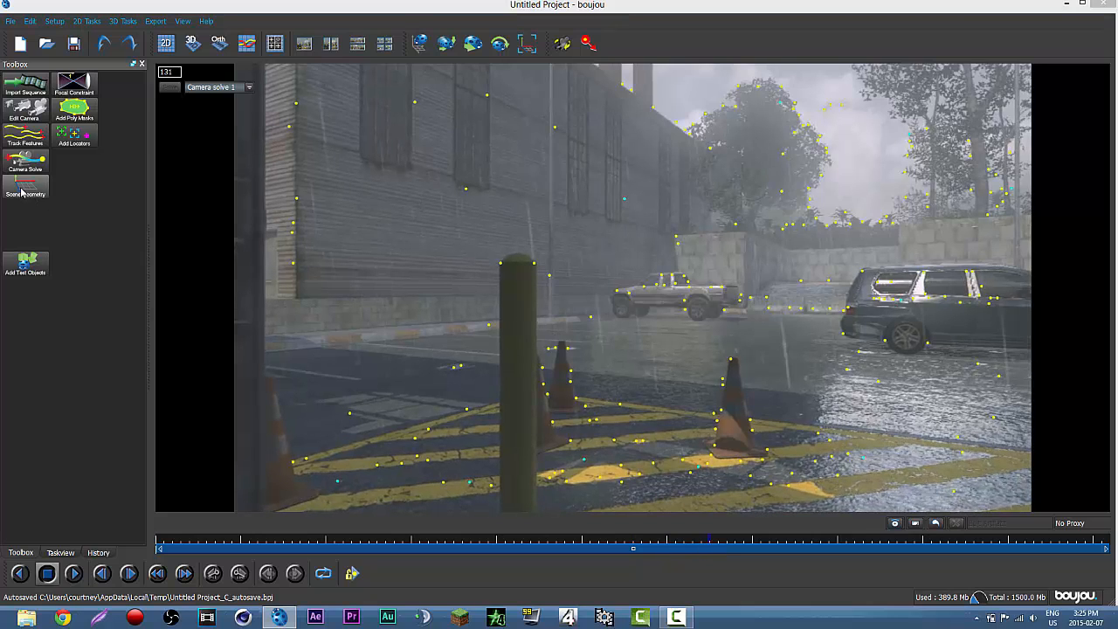
pyautogui.click(139, 88)
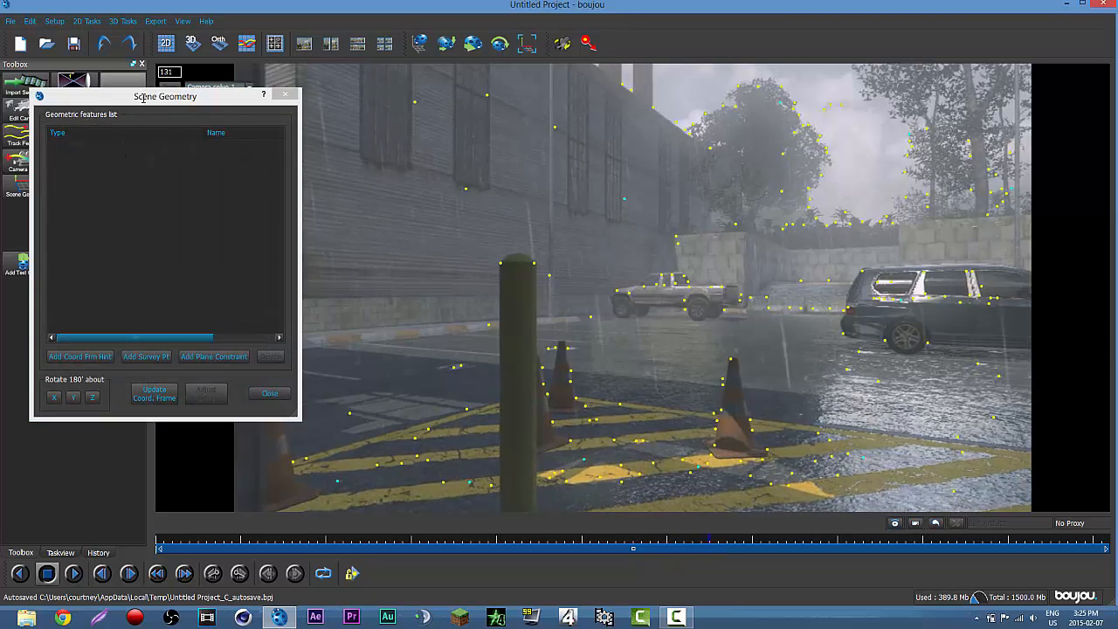
pyautogui.moveTo(143, 98); pyautogui.dragTo(140, 61)
pyautogui.click(87, 316)
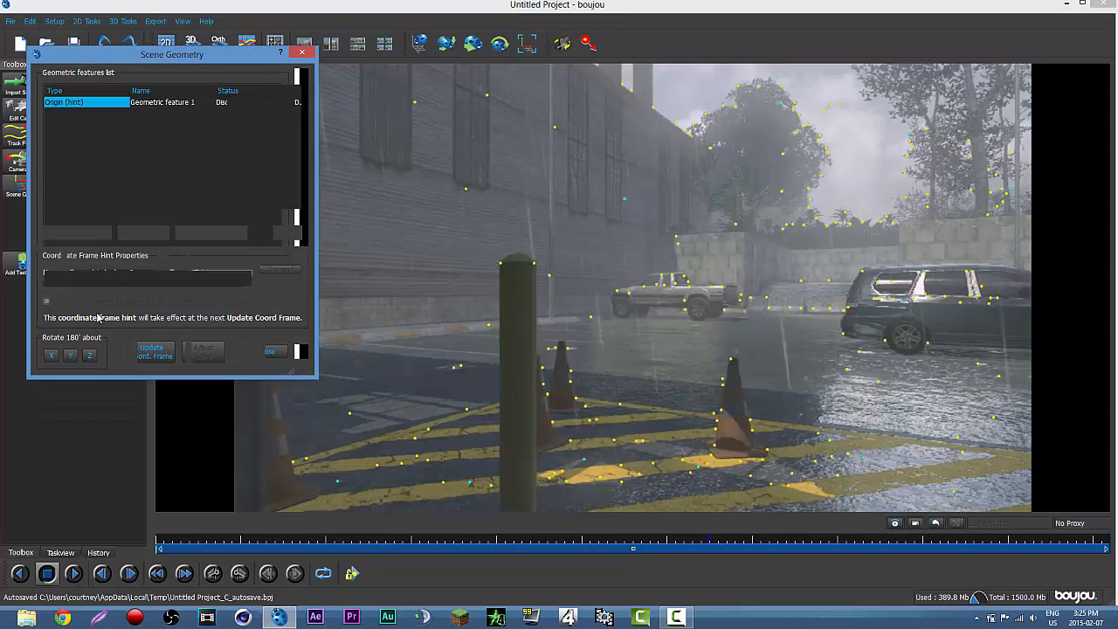
pyautogui.click(281, 272)
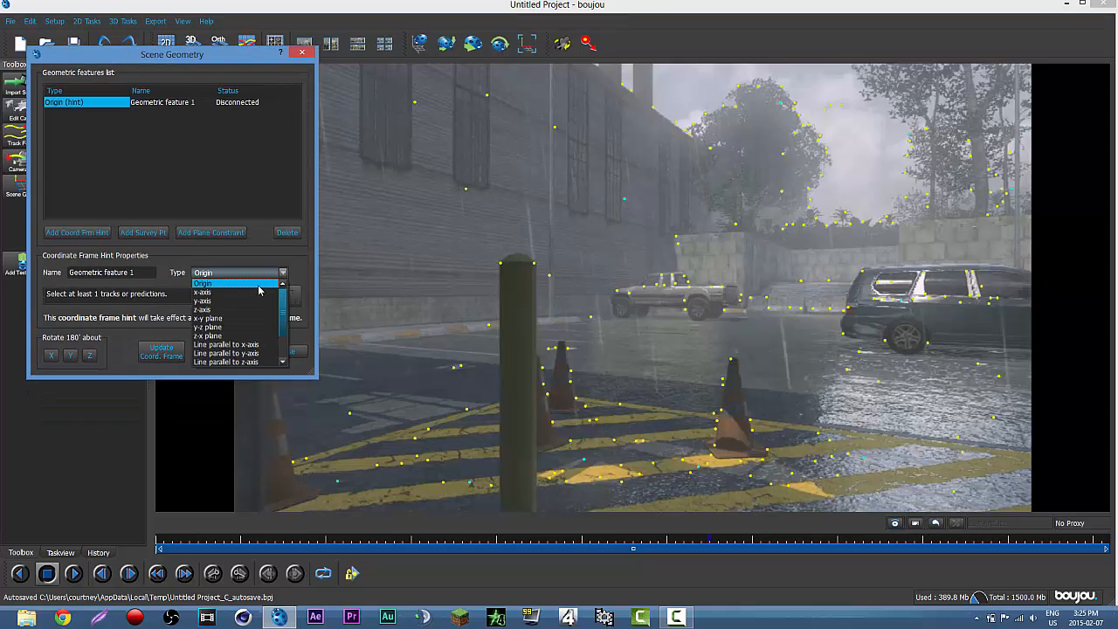
pyautogui.click(259, 292)
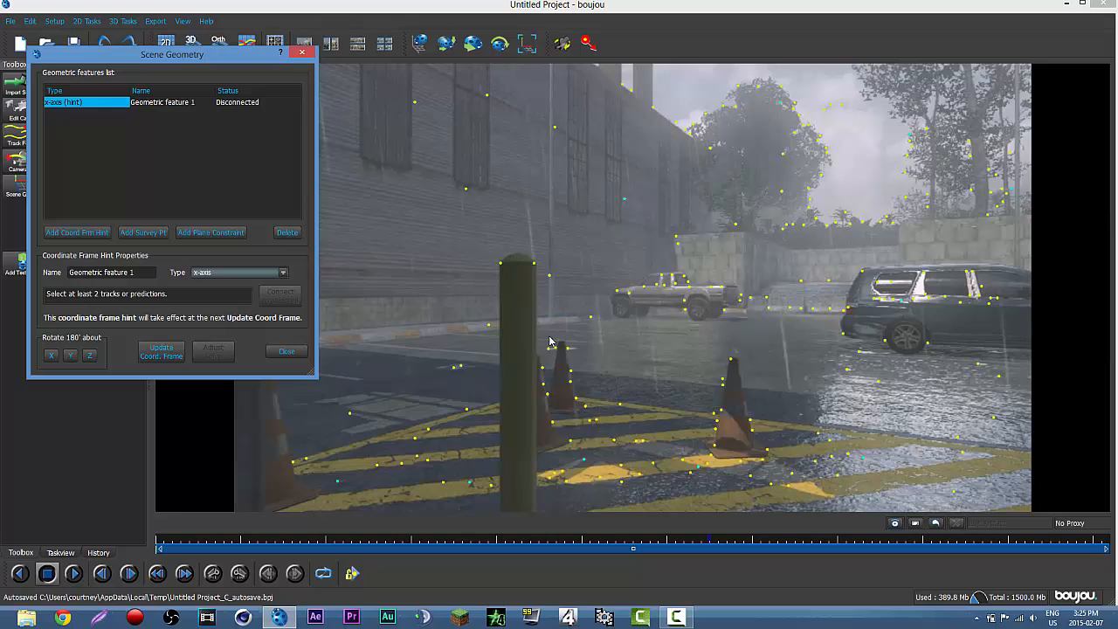
# Step: Connect the x-axis hint to the track on the right cone's edge and track 1655, and update the coordinate frame
pyautogui.click(713, 421)
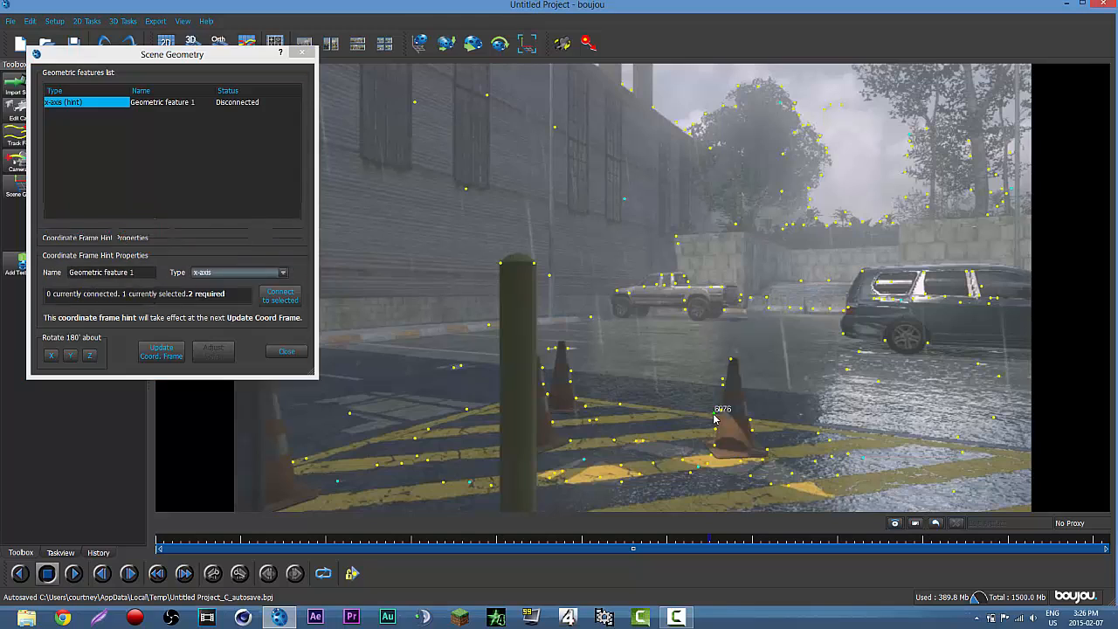
pyautogui.keyDown('ctrl'); pyautogui.click(621, 410); pyautogui.keyUp('ctrl')
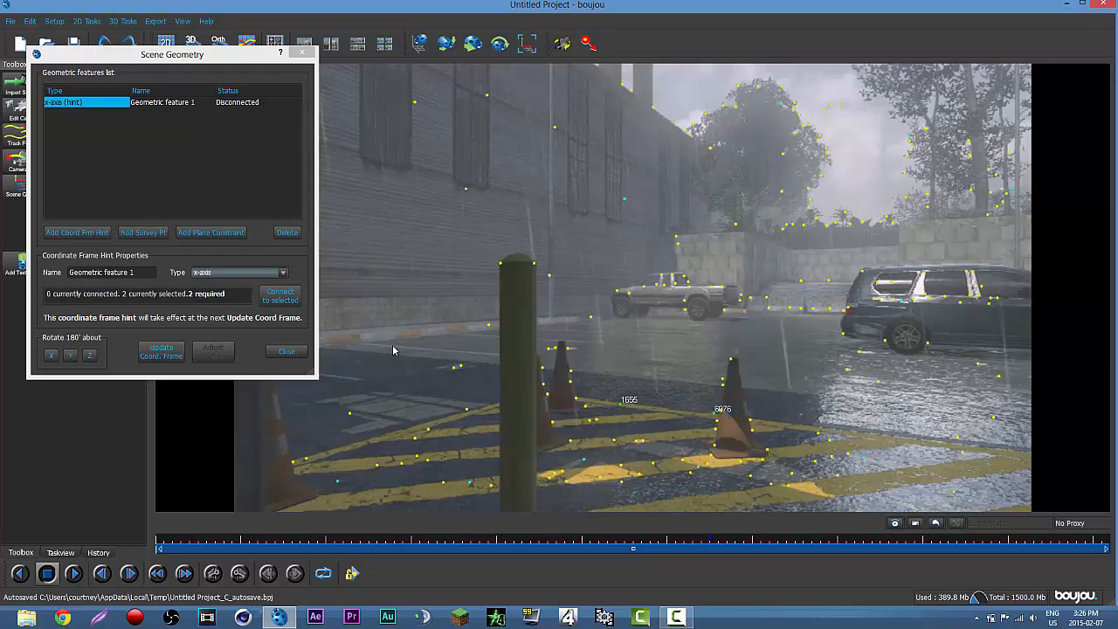
pyautogui.click(280, 296)
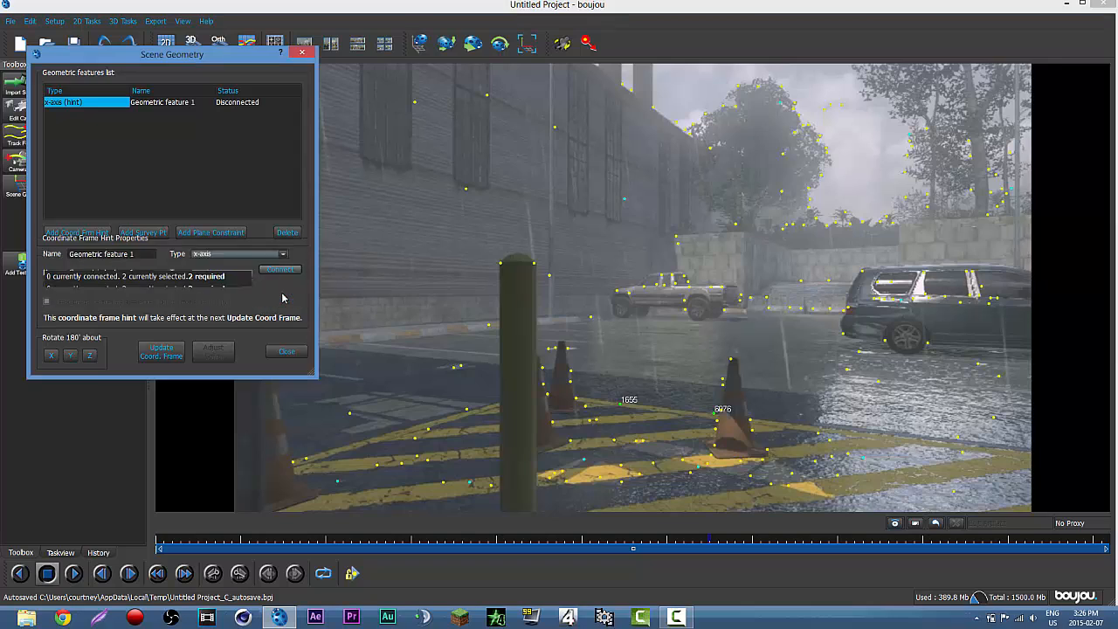
pyautogui.click(170, 355)
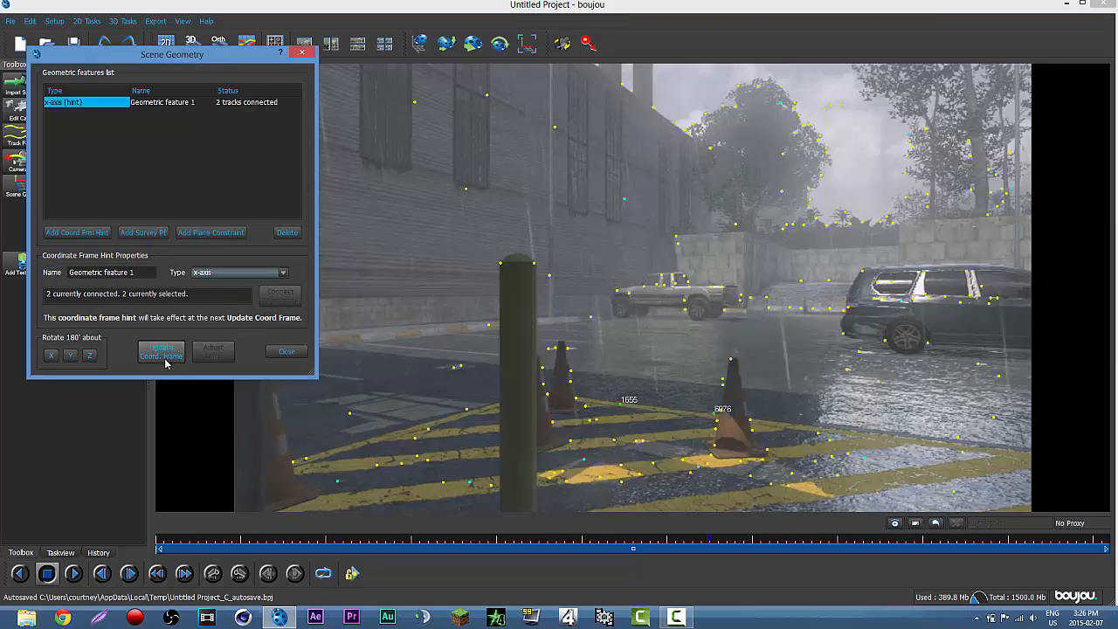
pyautogui.click(166, 359)
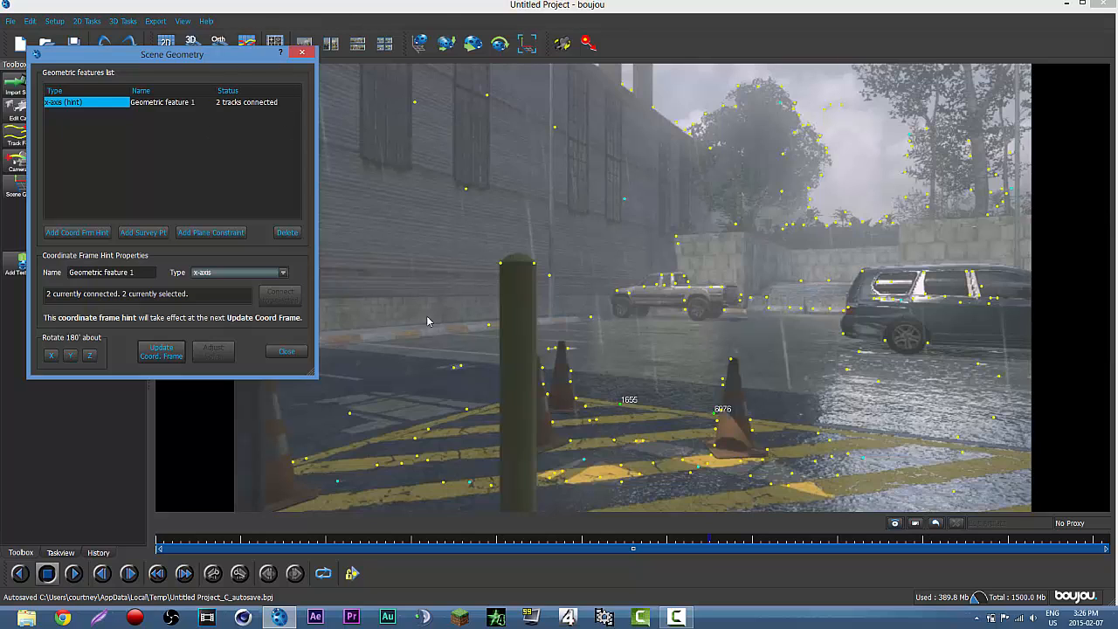
# Step: Add a second coordinate frame hint and set its type to z-axis
pyautogui.click(68, 234)
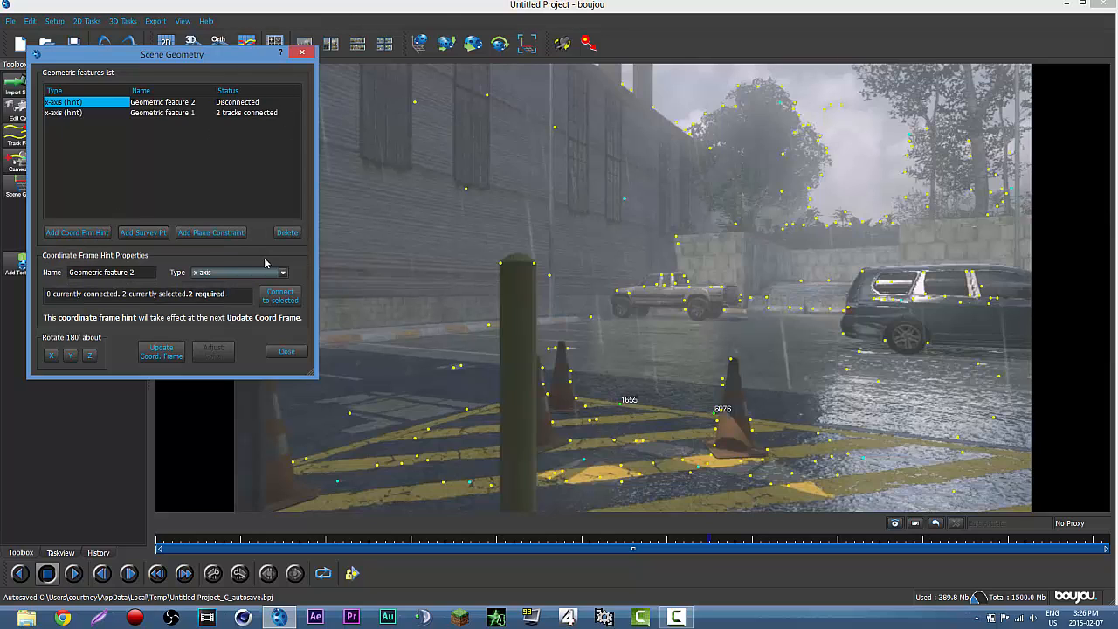
pyautogui.click(283, 273)
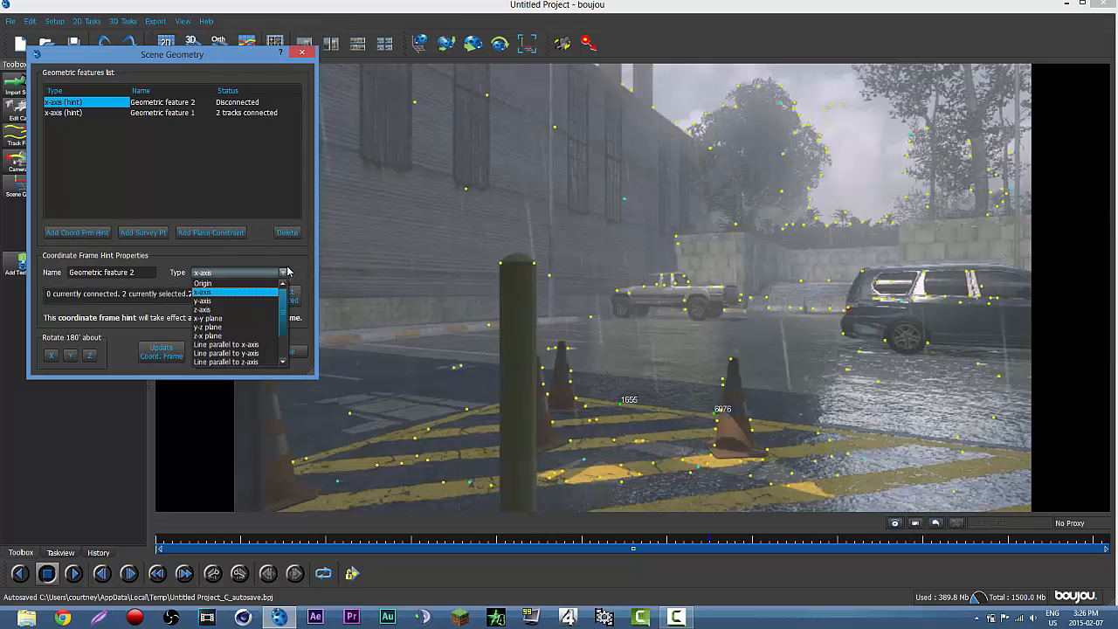
pyautogui.click(234, 309)
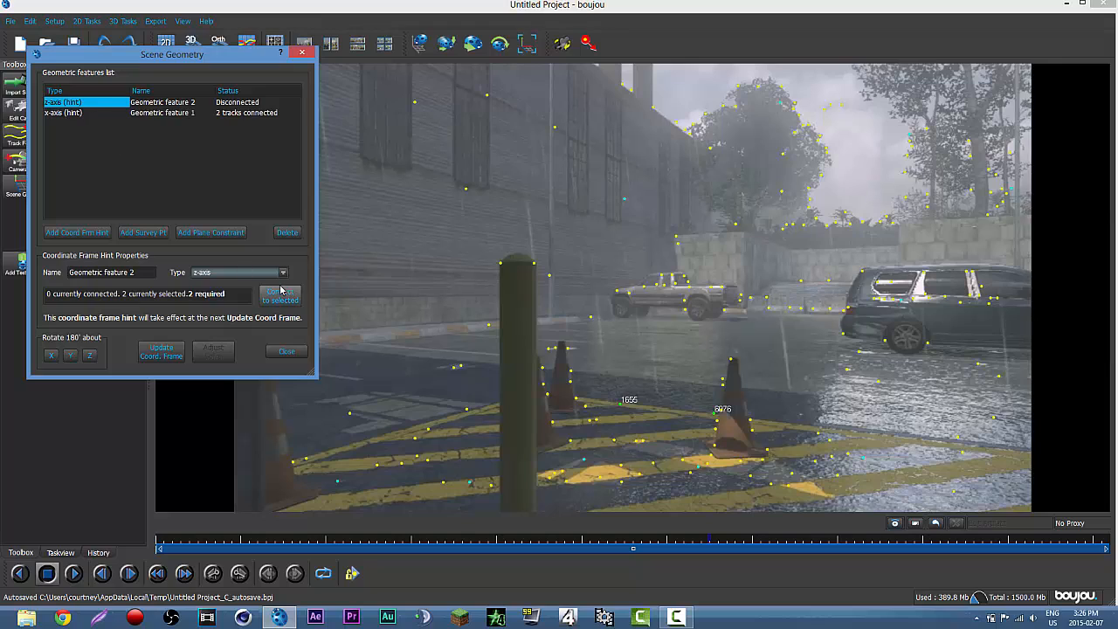
# Step: Connect the z-axis hint to tracks 1655 and 742, update the coordinate frame, and close Scene Geometry
pyautogui.click(620, 410)
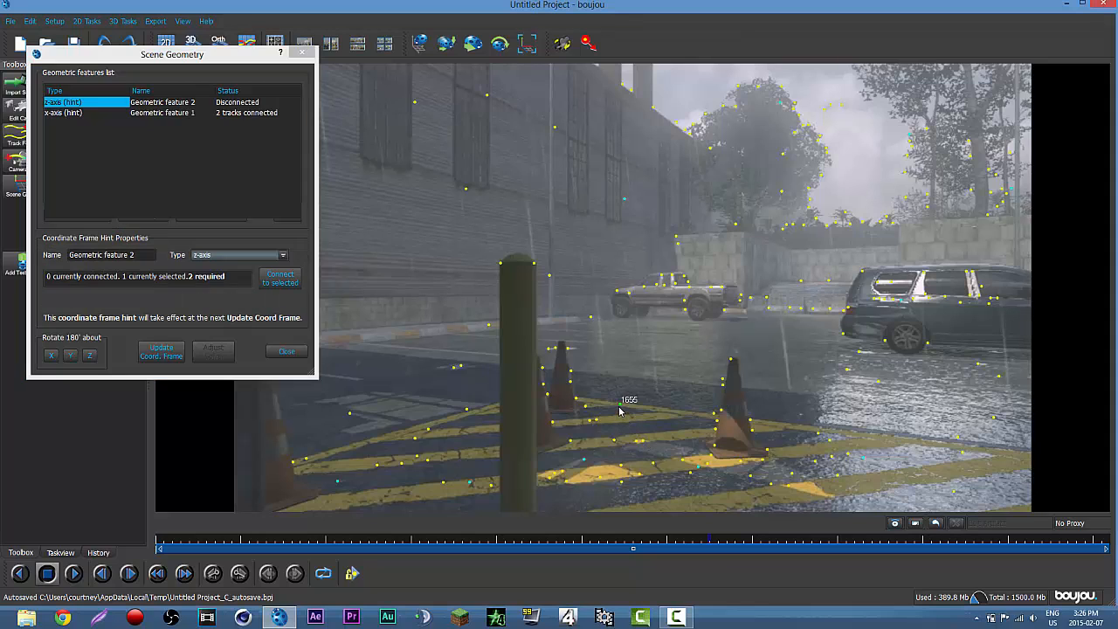
pyautogui.click(573, 443)
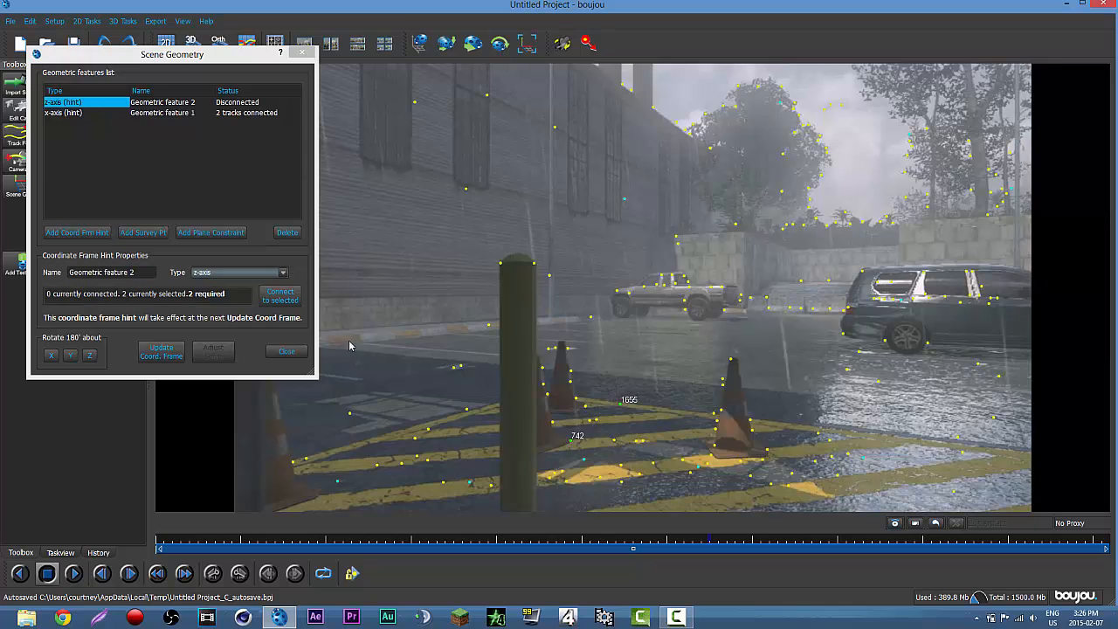
pyautogui.click(279, 296)
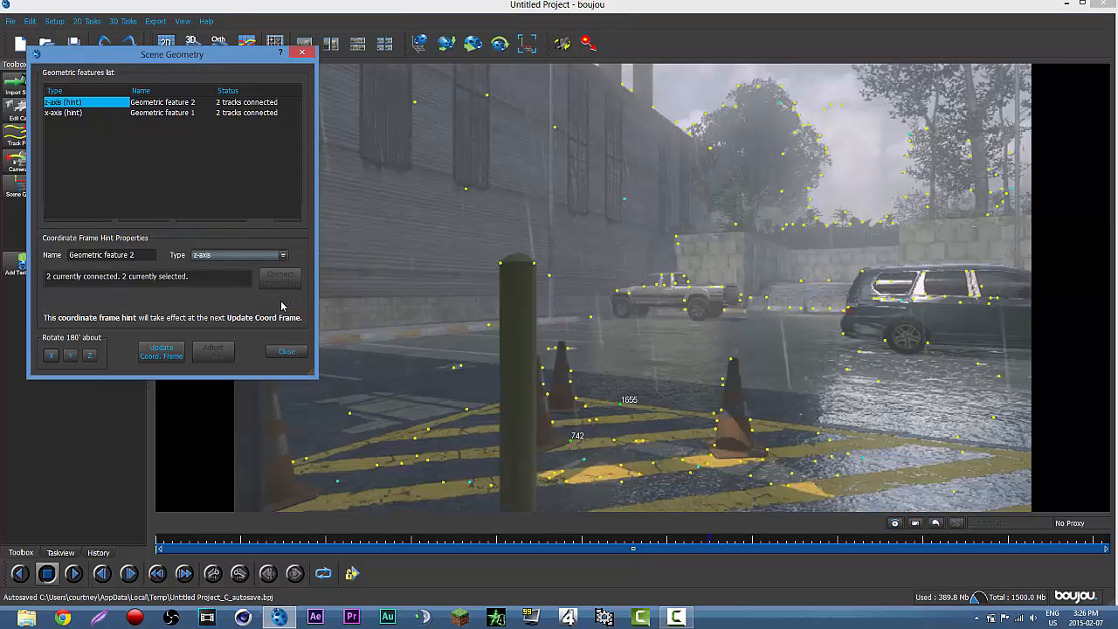
pyautogui.click(165, 358)
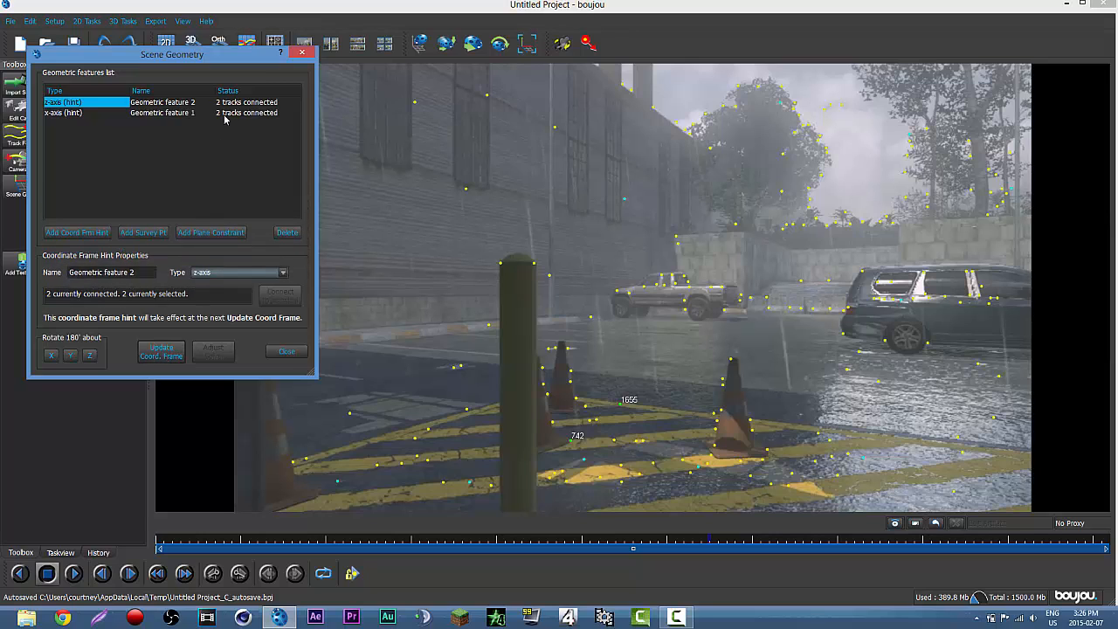
pyautogui.click(295, 56)
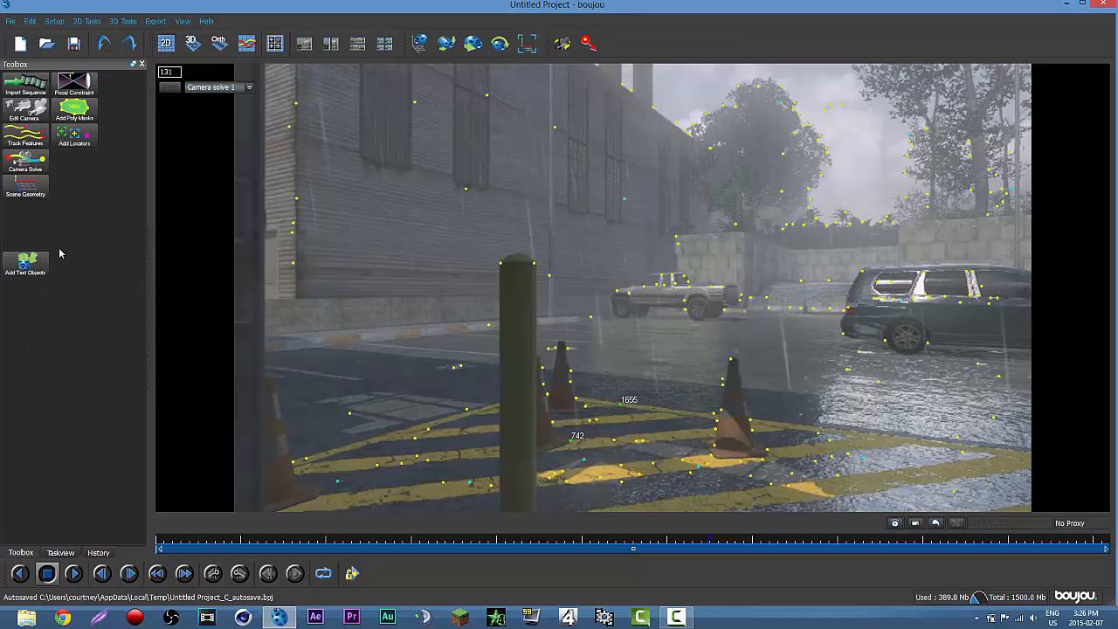
# Step: Check the solve with a Ladybird test object by scrubbing back to frame 1, and delete the object
pyautogui.click(25, 264)
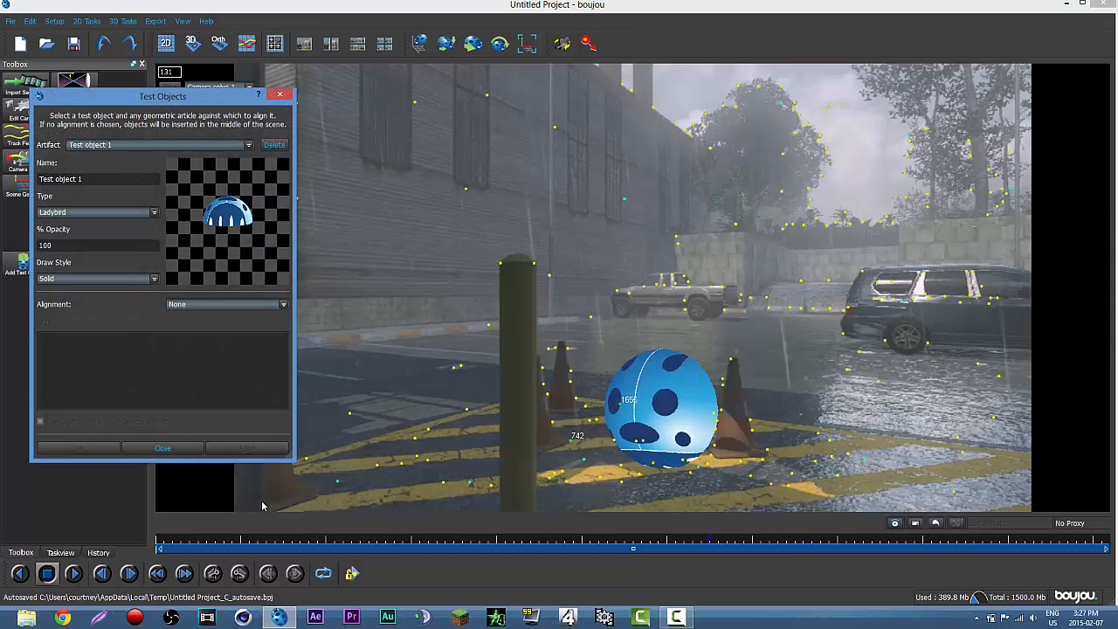
pyautogui.click(160, 543)
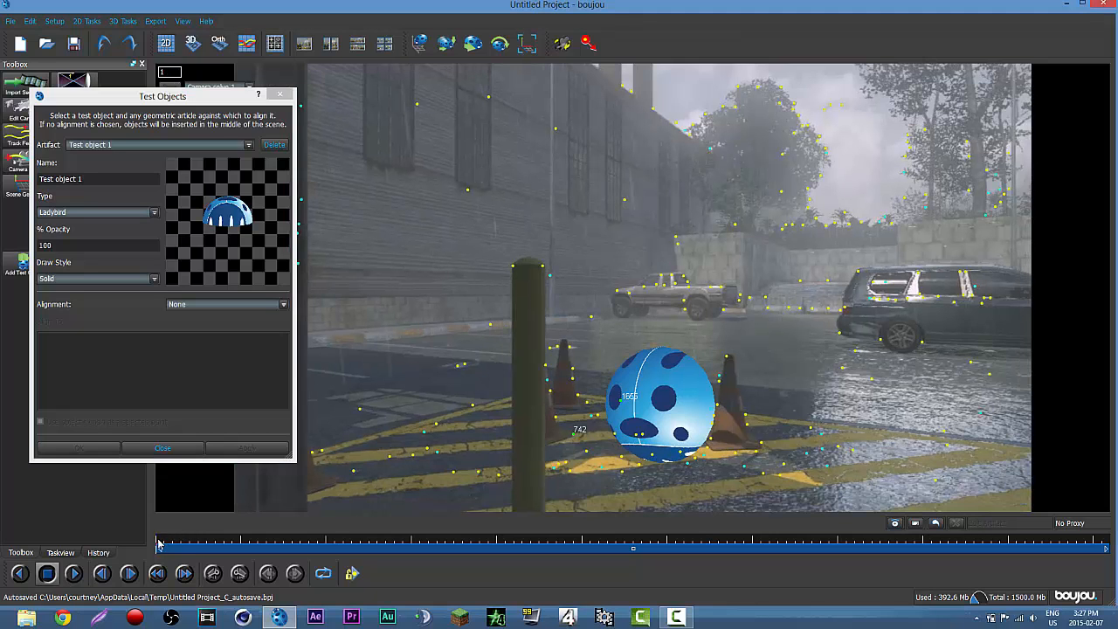
pyautogui.moveTo(157, 543); pyautogui.dragTo(133, 548)
pyautogui.click(273, 145)
pyautogui.click(158, 450)
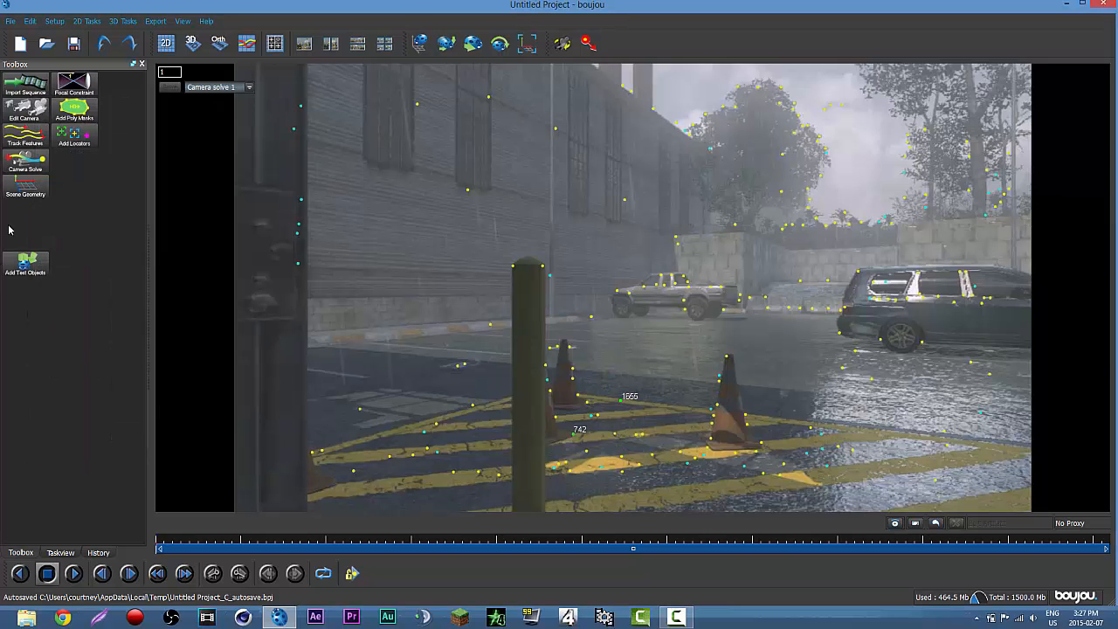
# Step: Start a camera solve export and set its file name to toxinzz presents on the Desktop
pyautogui.click(155, 21)
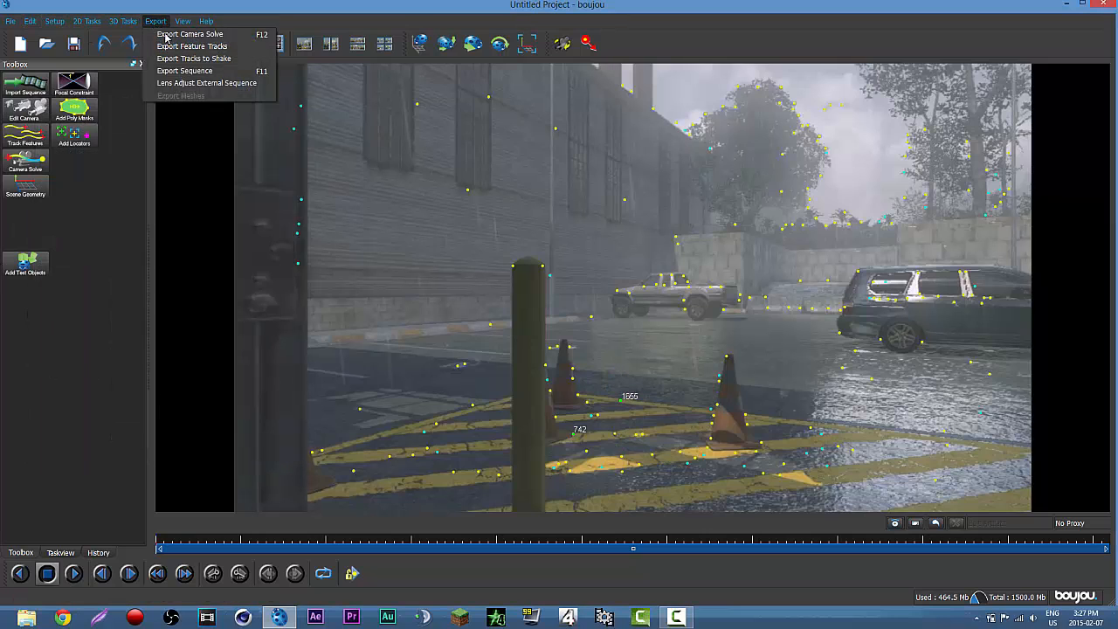
pyautogui.click(183, 34)
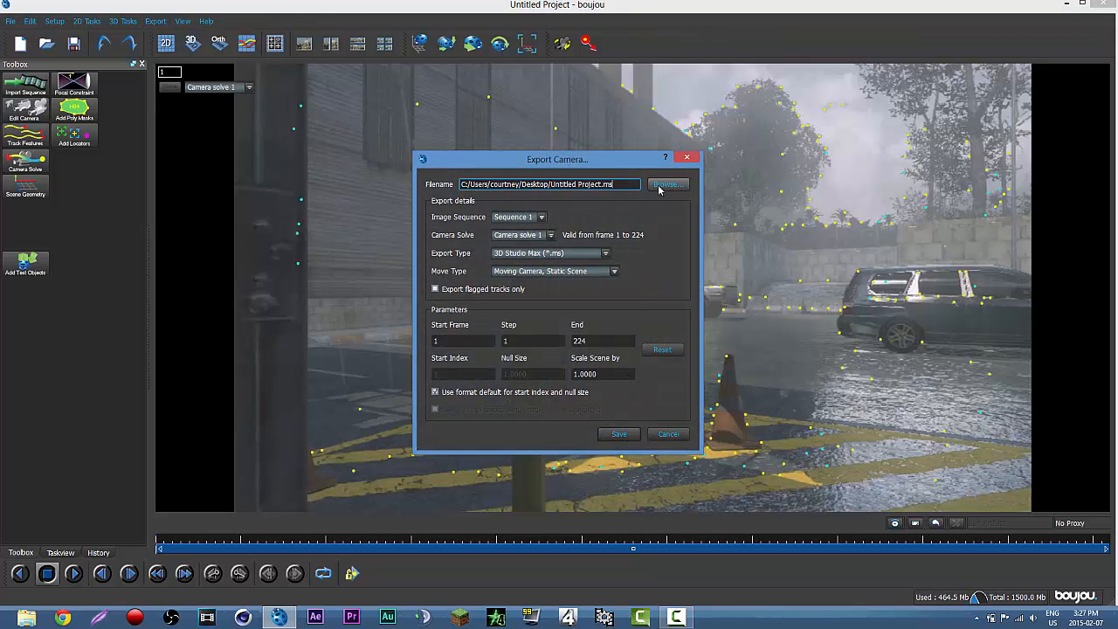
pyautogui.click(659, 186)
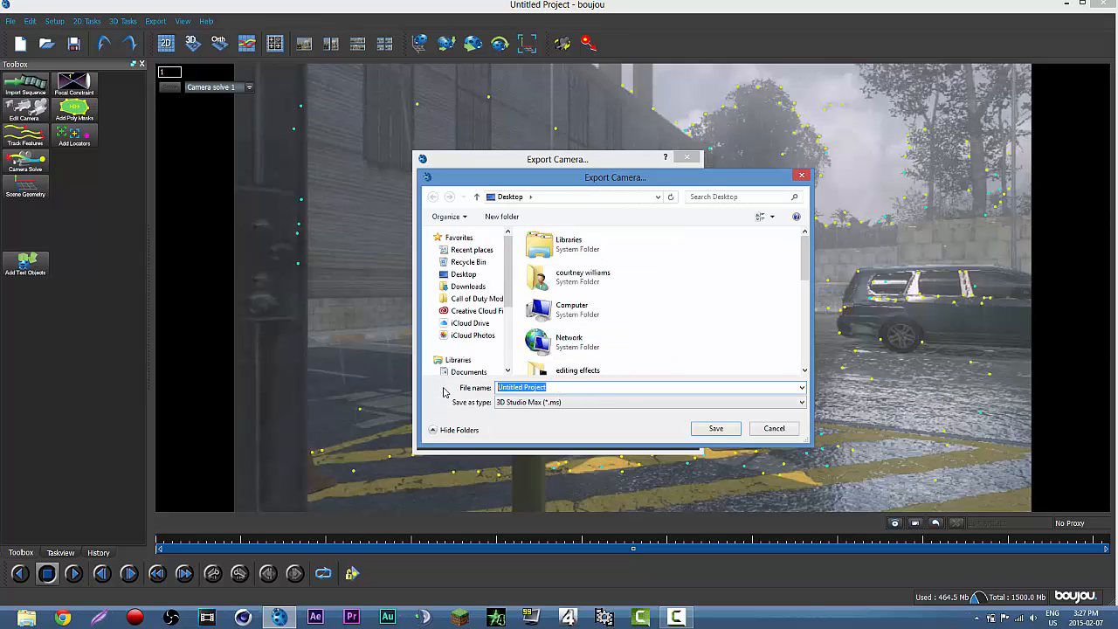
pyautogui.write('toxinzz presents')
pyautogui.click(718, 428)
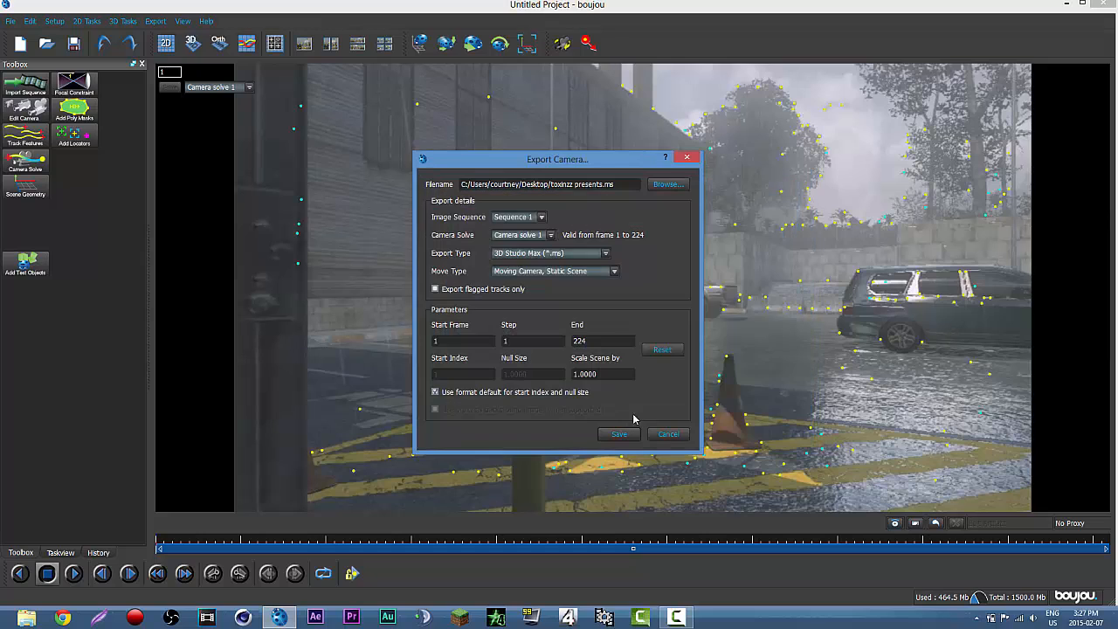
# Step: Set the export type to Cinema 4D (*.c4d) with the scene scaled by 100, and save the camera export
pyautogui.click(605, 253)
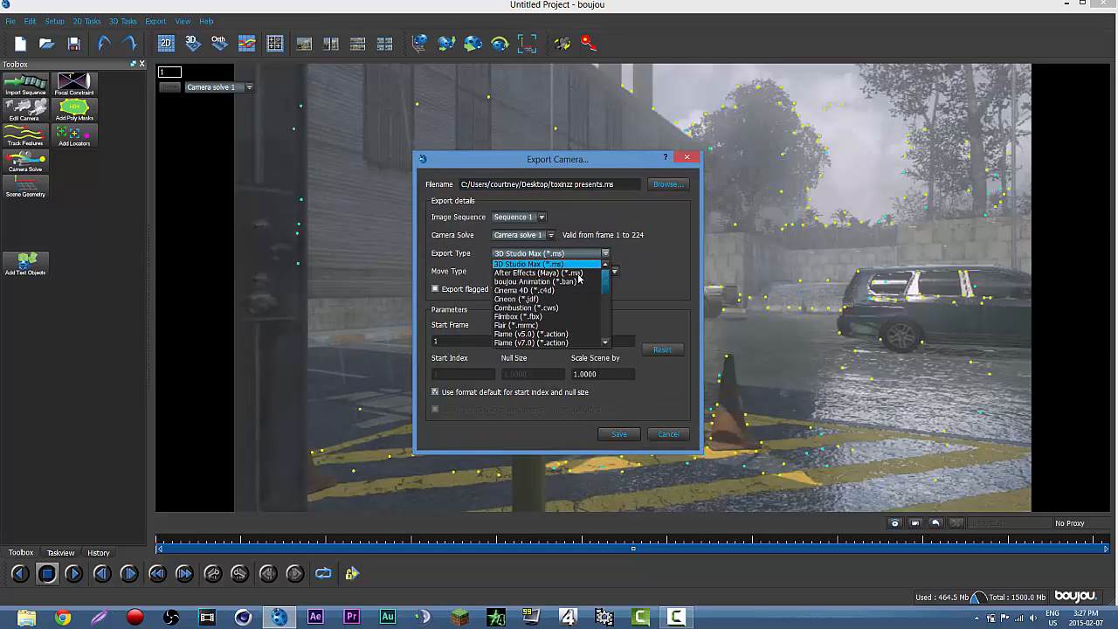
pyautogui.click(534, 290)
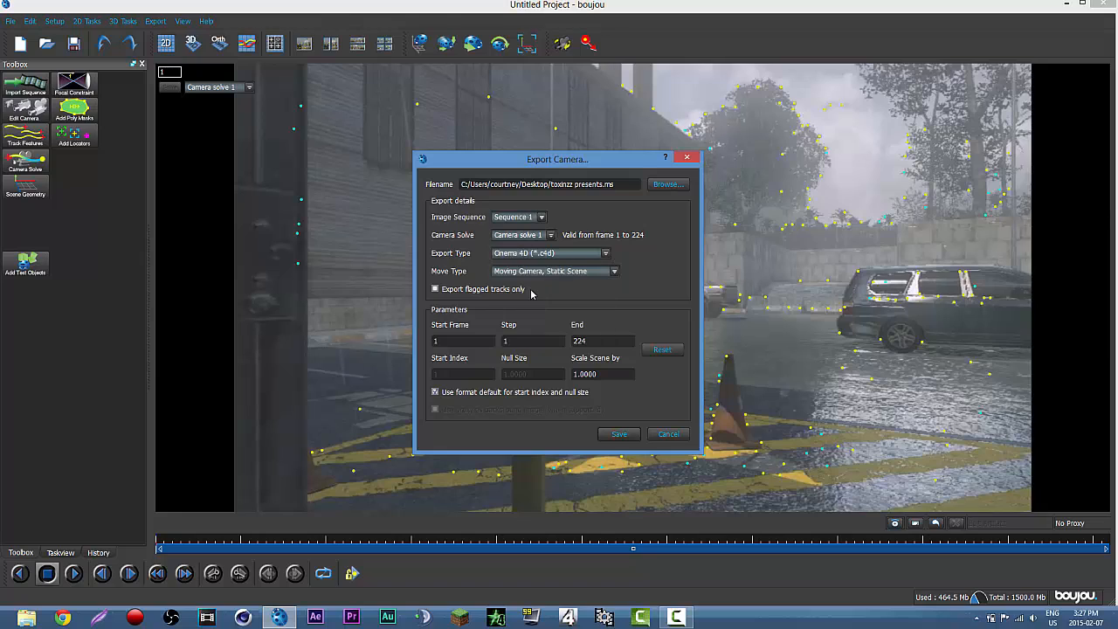
pyautogui.doubleClick(601, 373)
pyautogui.write('10')
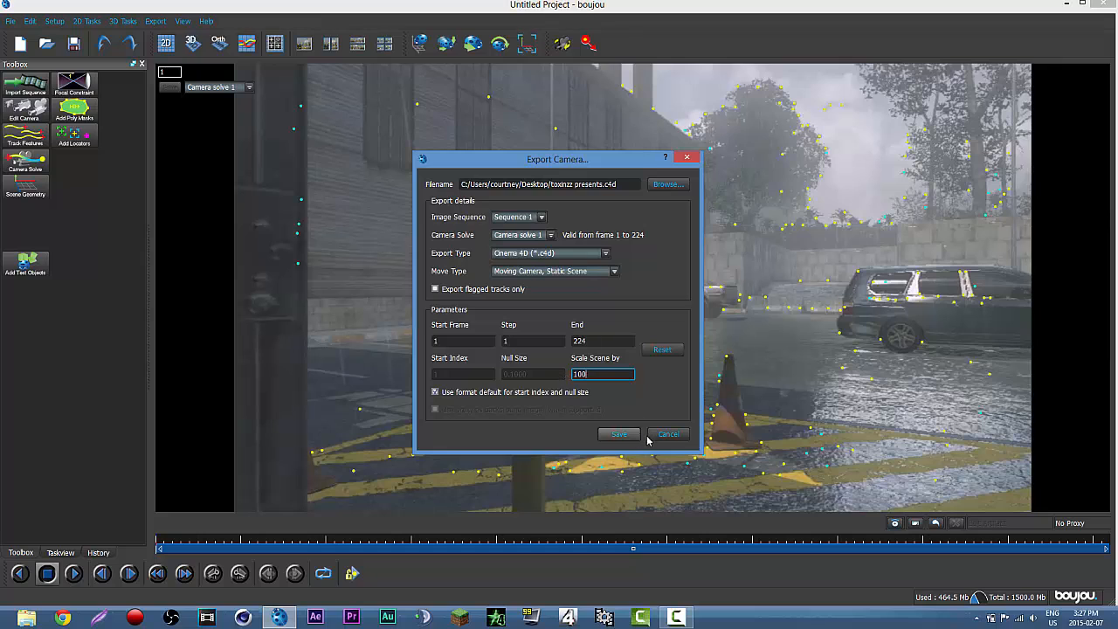
pyautogui.click(620, 434)
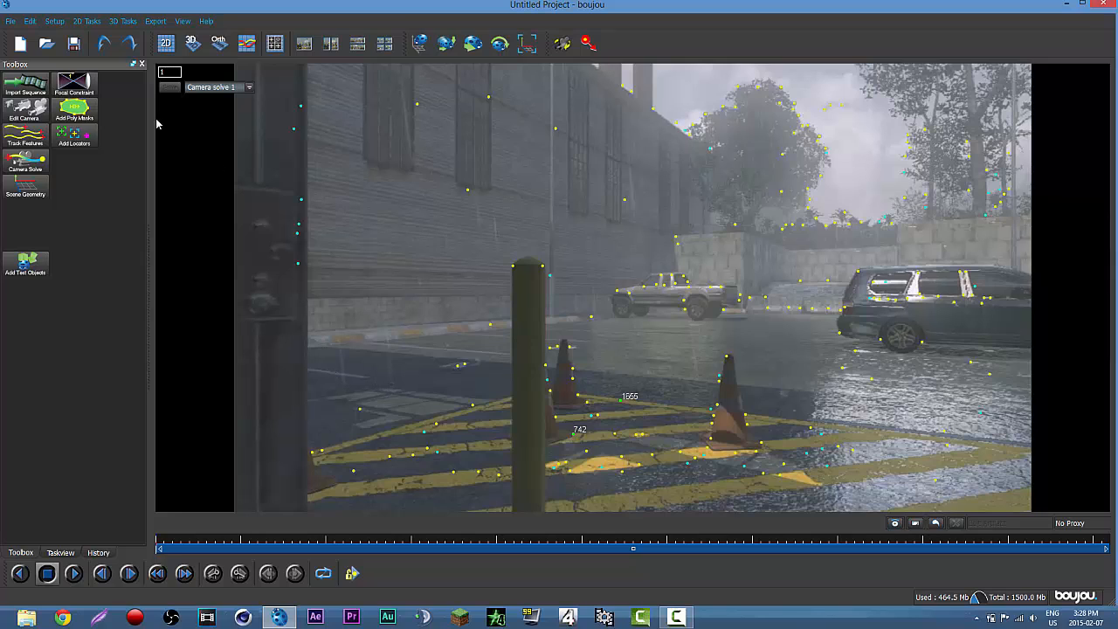
# Step: Save the boujou project on the Desktop as "toxinzz presentsn track"
pyautogui.click(10, 20)
pyautogui.click(41, 62)
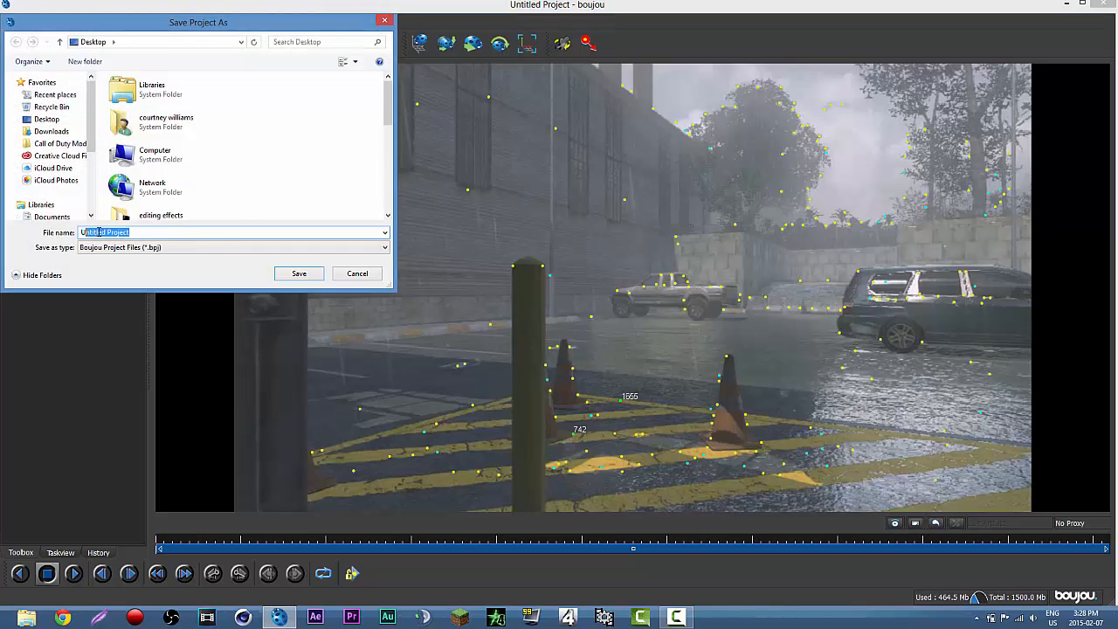
pyautogui.write('U')
pyautogui.write('tox')
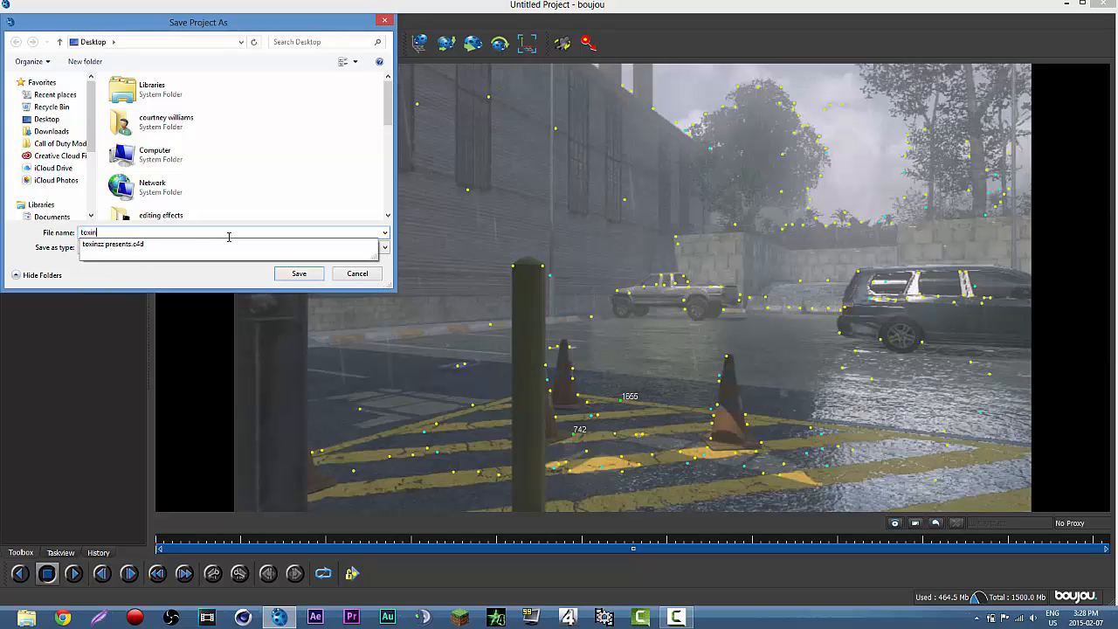
pyautogui.write('in')
pyautogui.press('Down')
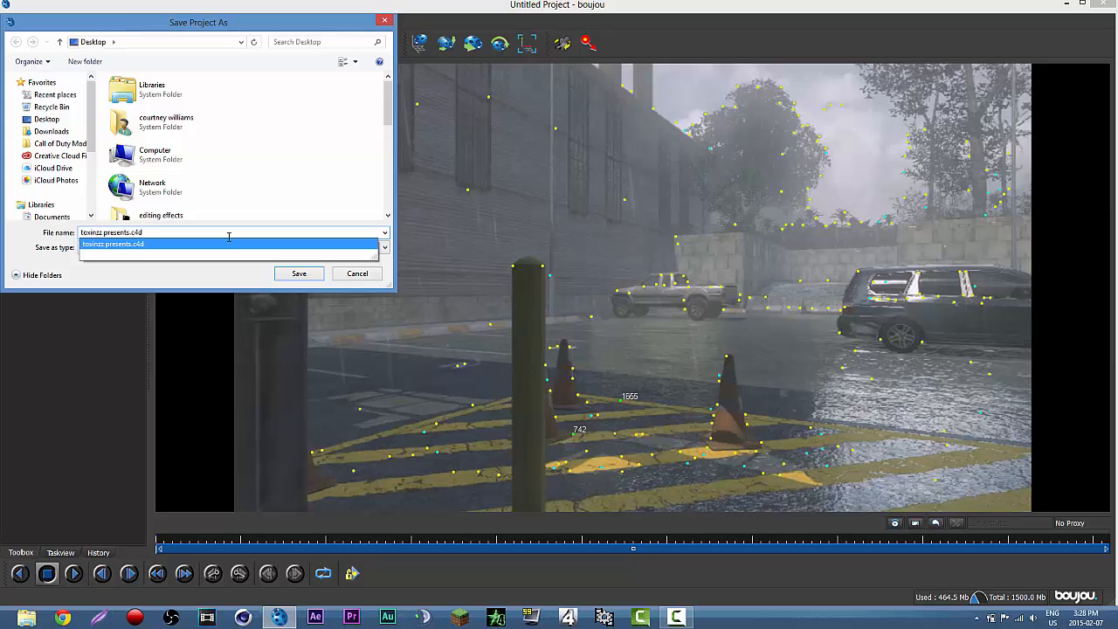
pyautogui.press('BackSpace')
pyautogui.press('BackSpace')
pyautogui.press('BackSpace')
pyautogui.press('BackSpace')
pyautogui.write('n')
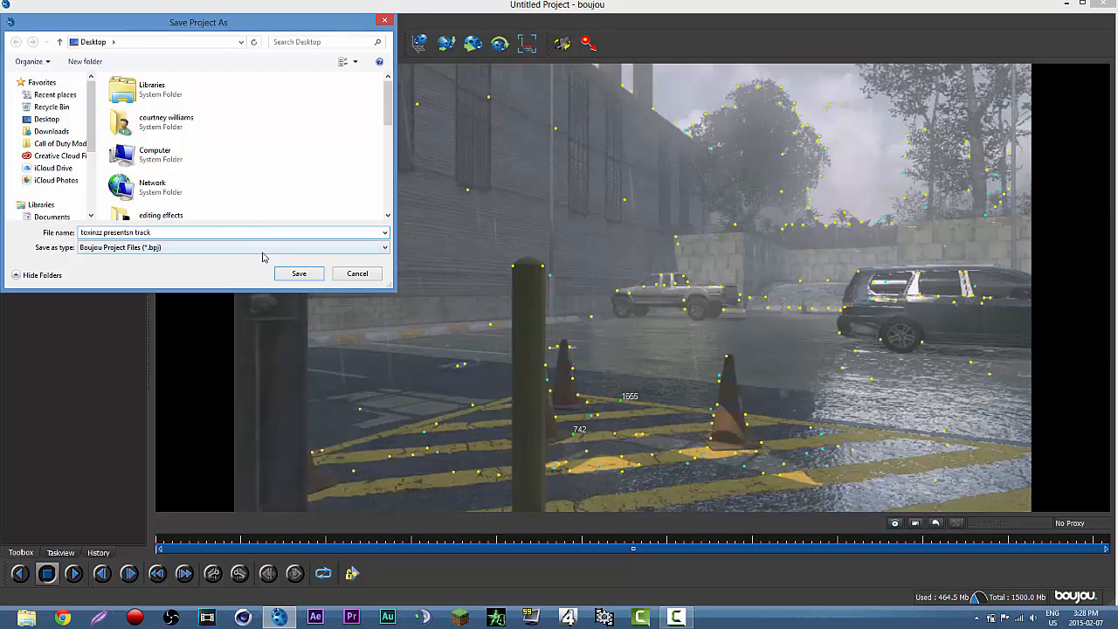
pyautogui.write(' track')
pyautogui.click(300, 274)
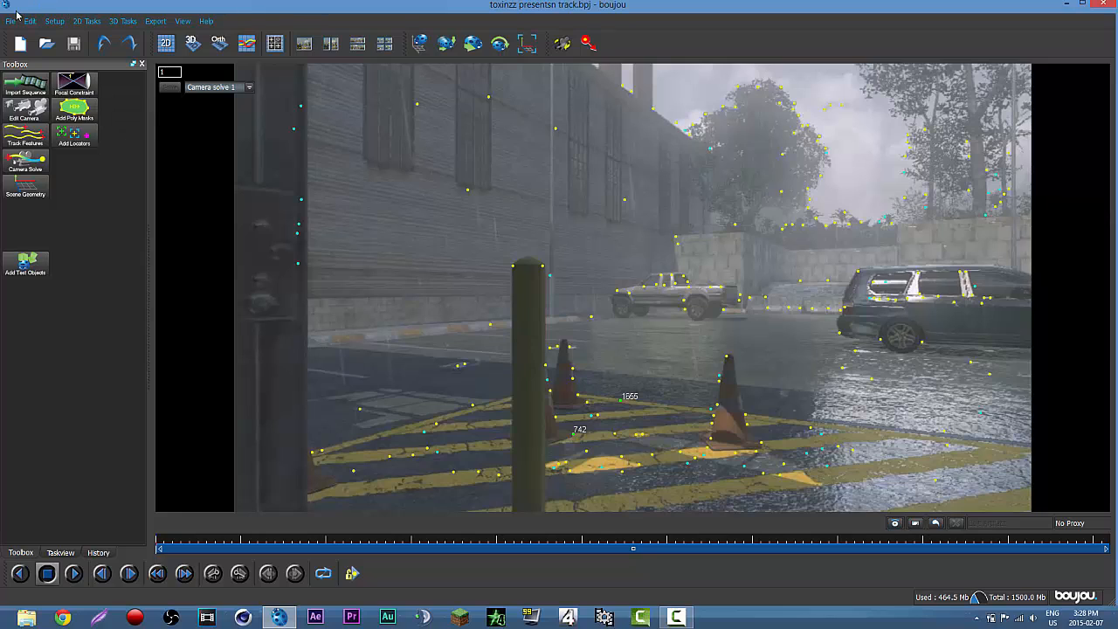
# Step: Start a new project while closing the current one, and dismiss the error report without sending it
pyautogui.click(10, 20)
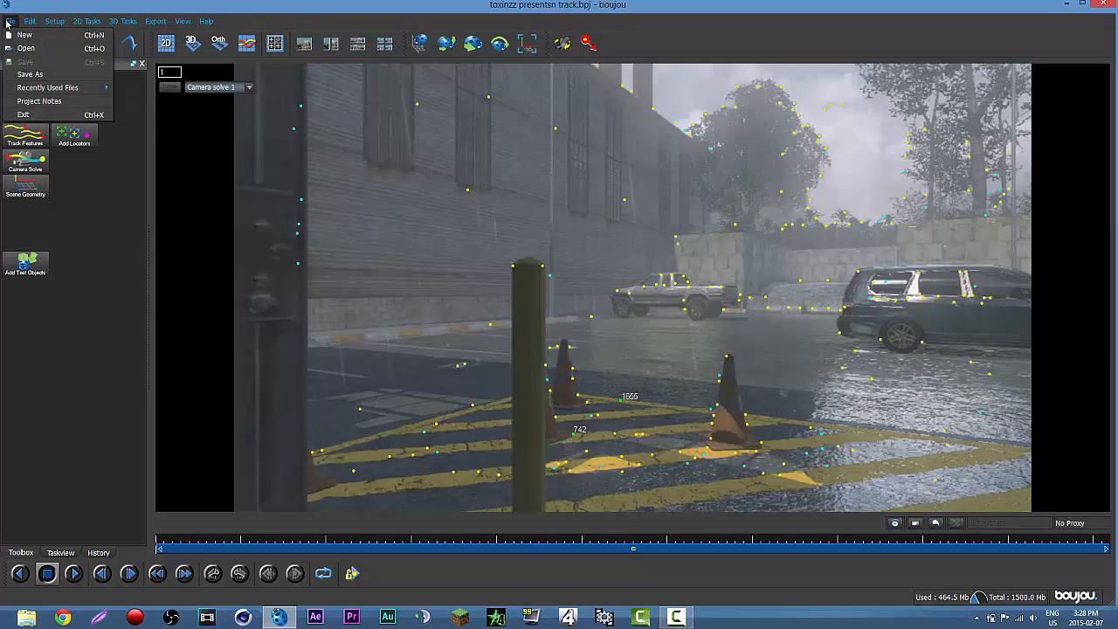
pyautogui.click(51, 35)
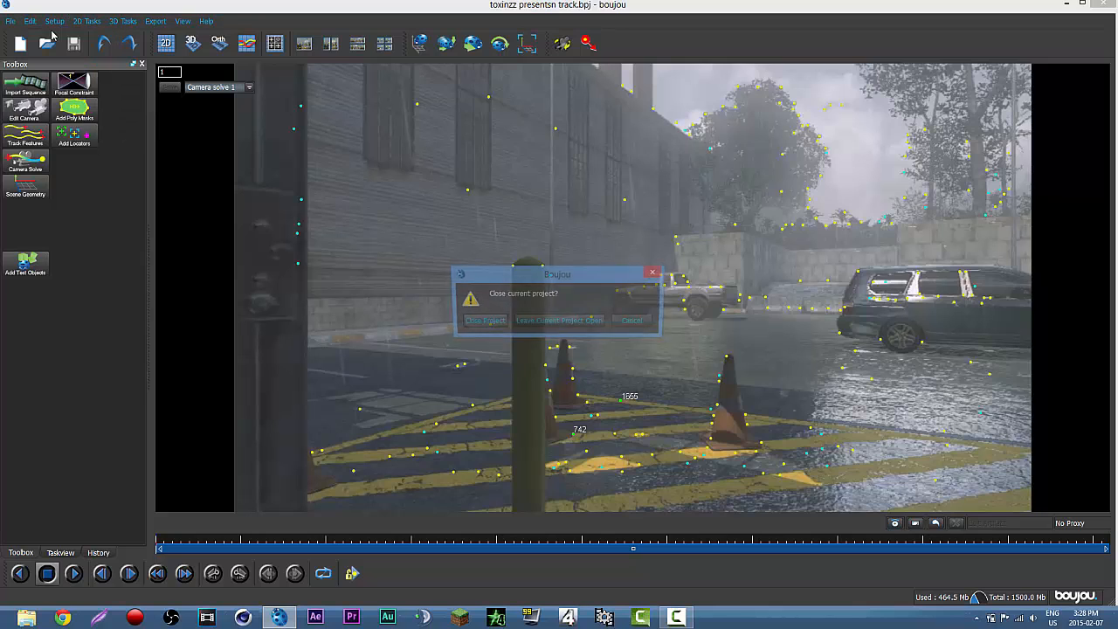
pyautogui.click(491, 321)
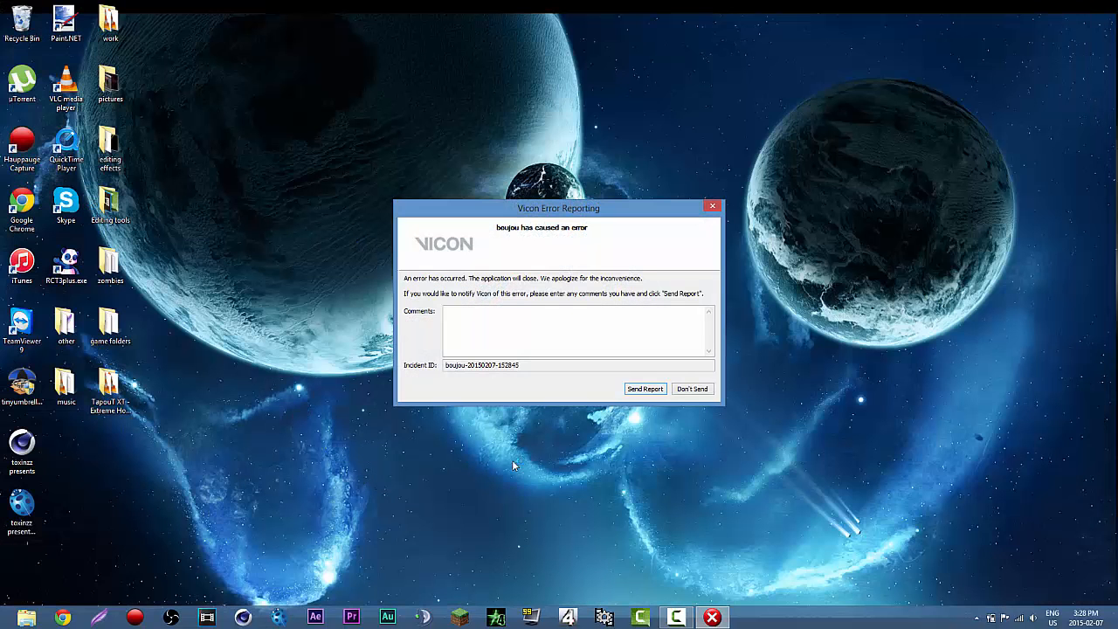
pyautogui.click(692, 388)
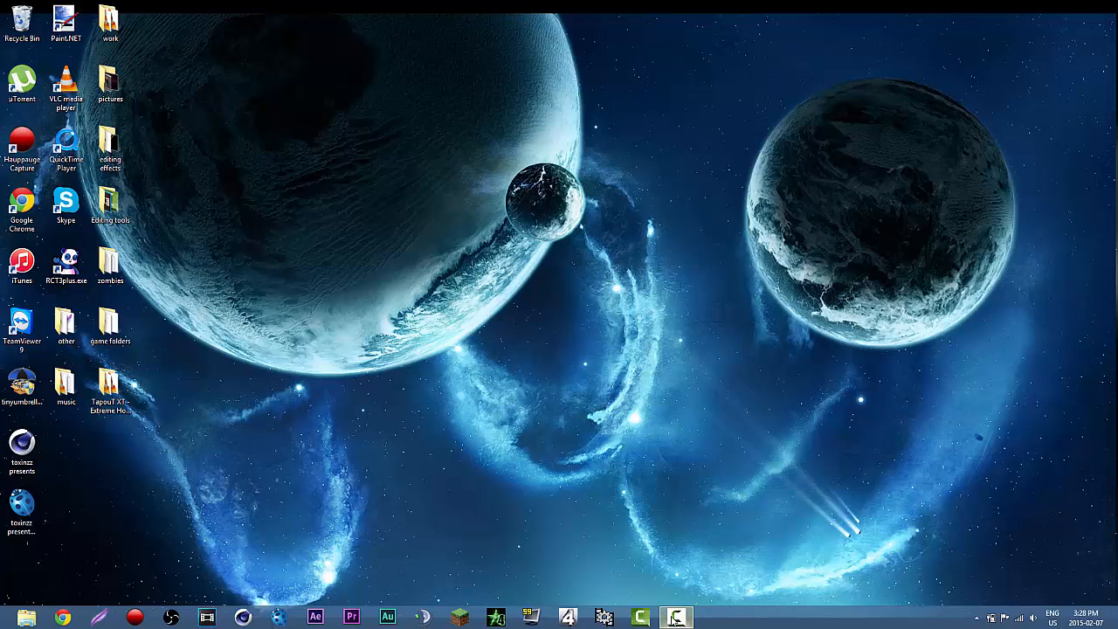
pyautogui.moveTo(675, 617)
pyautogui.click(690, 572)
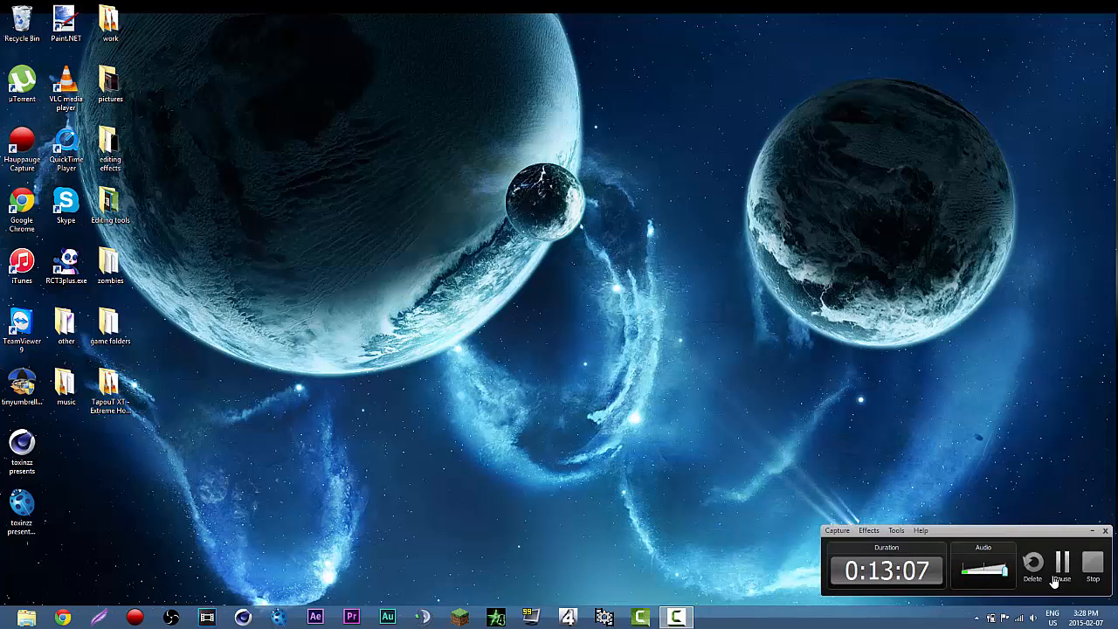
pyautogui.click(1054, 580)
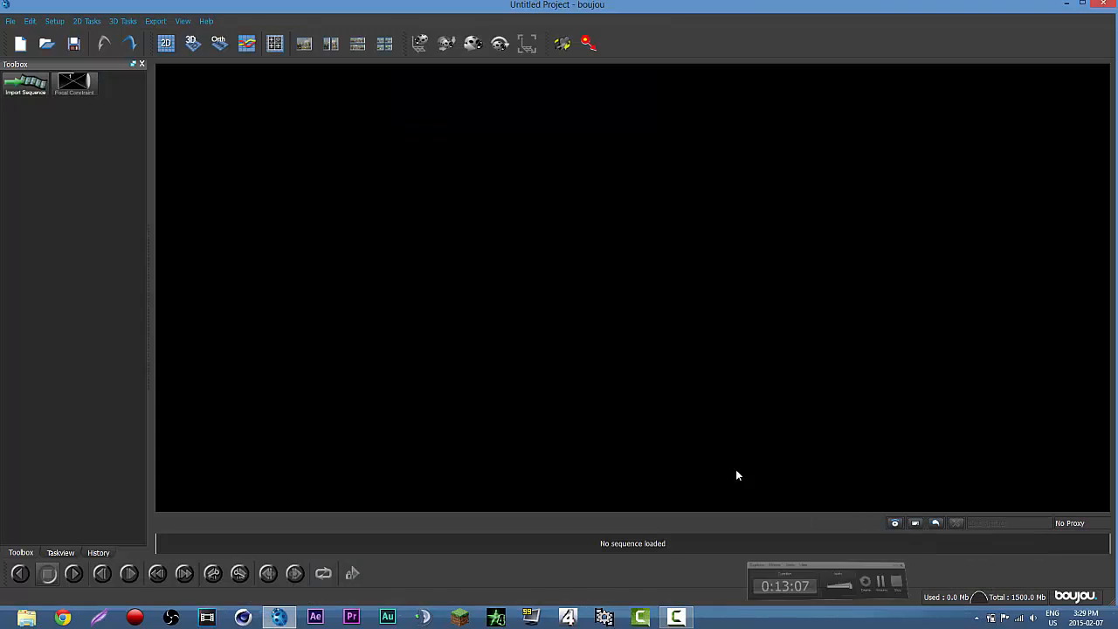
pyautogui.click(41, 88)
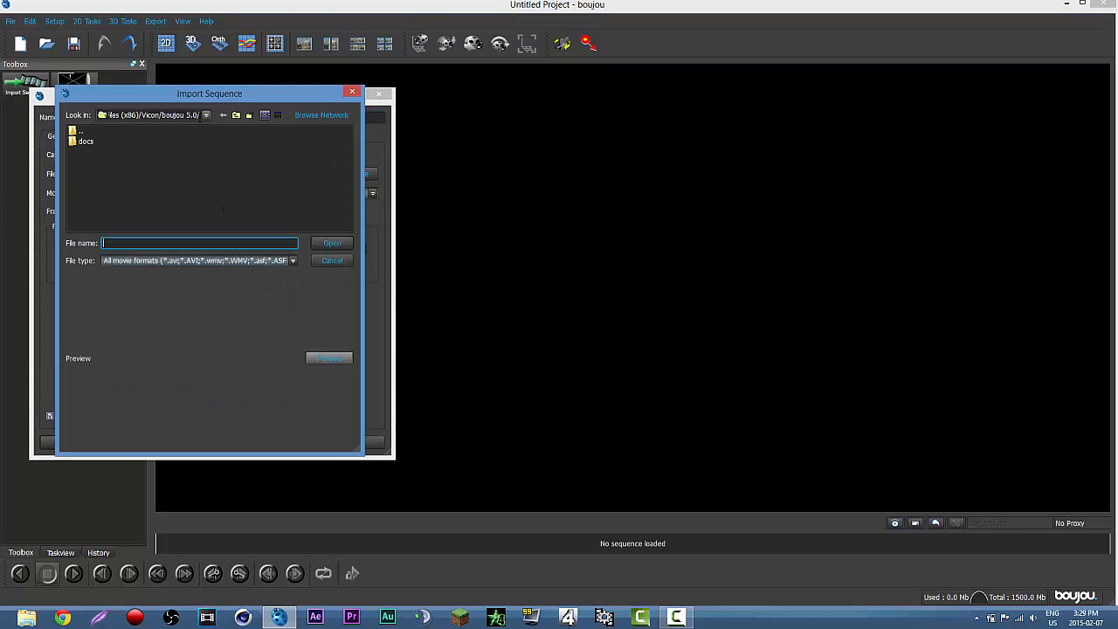
pyautogui.click(206, 114)
pyautogui.click(187, 145)
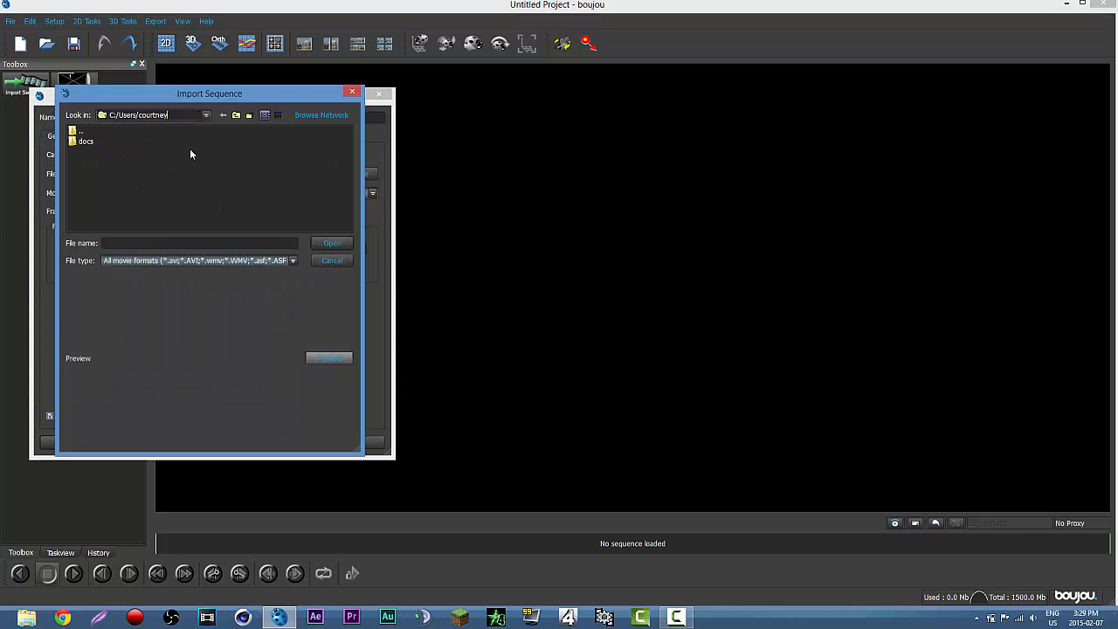
pyautogui.click(87, 194)
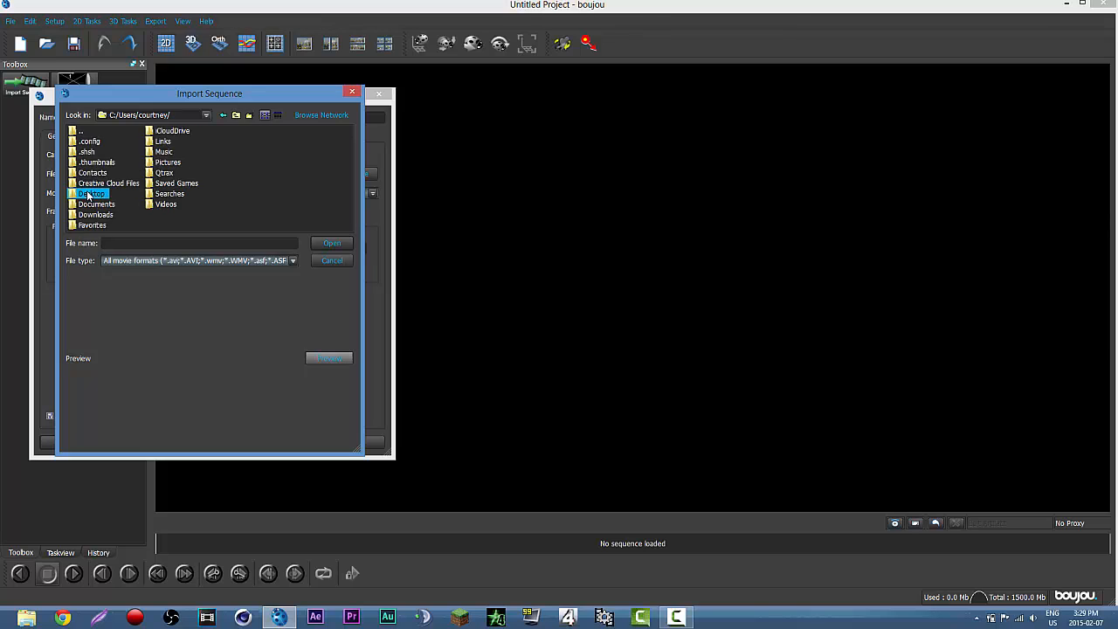
pyautogui.doubleClick(87, 194)
pyautogui.doubleClick(87, 215)
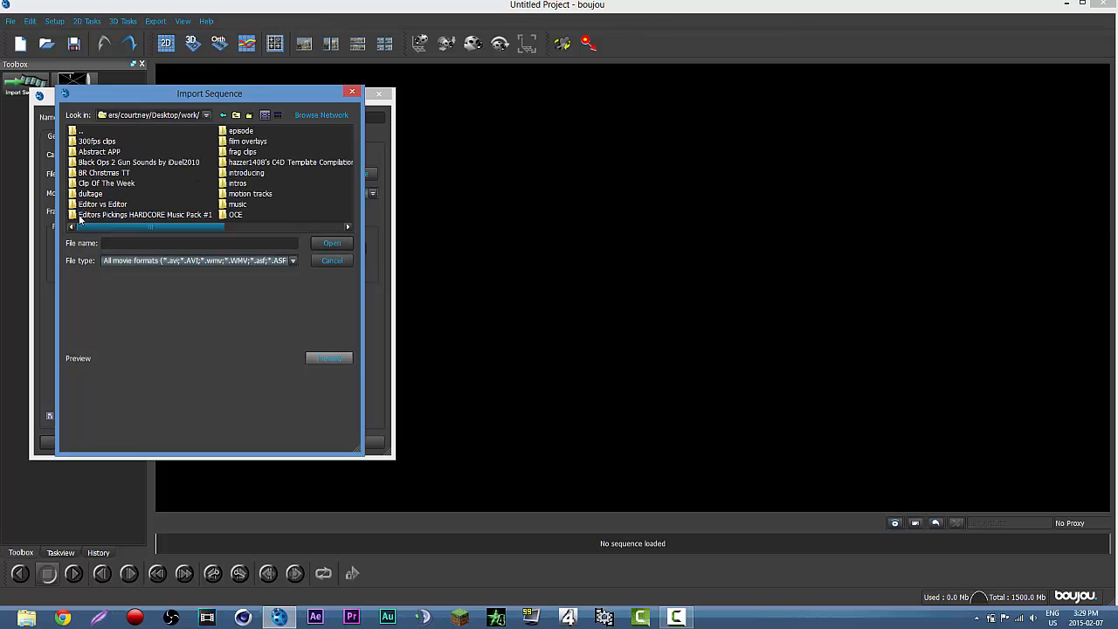
pyautogui.doubleClick(224, 195)
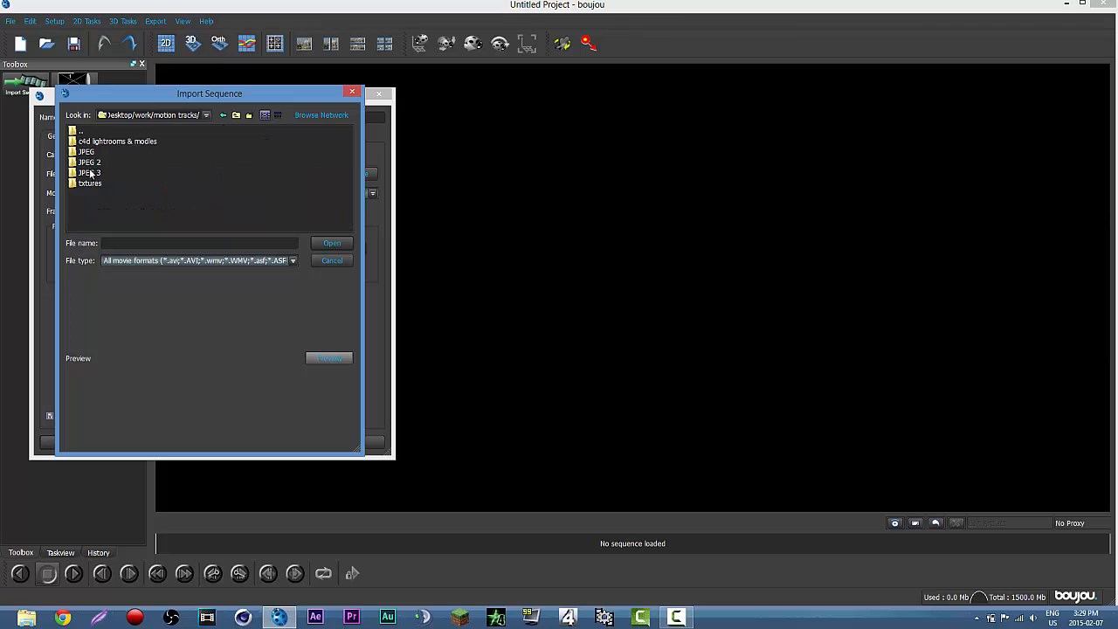
pyautogui.click(77, 163)
pyautogui.doubleClick(77, 162)
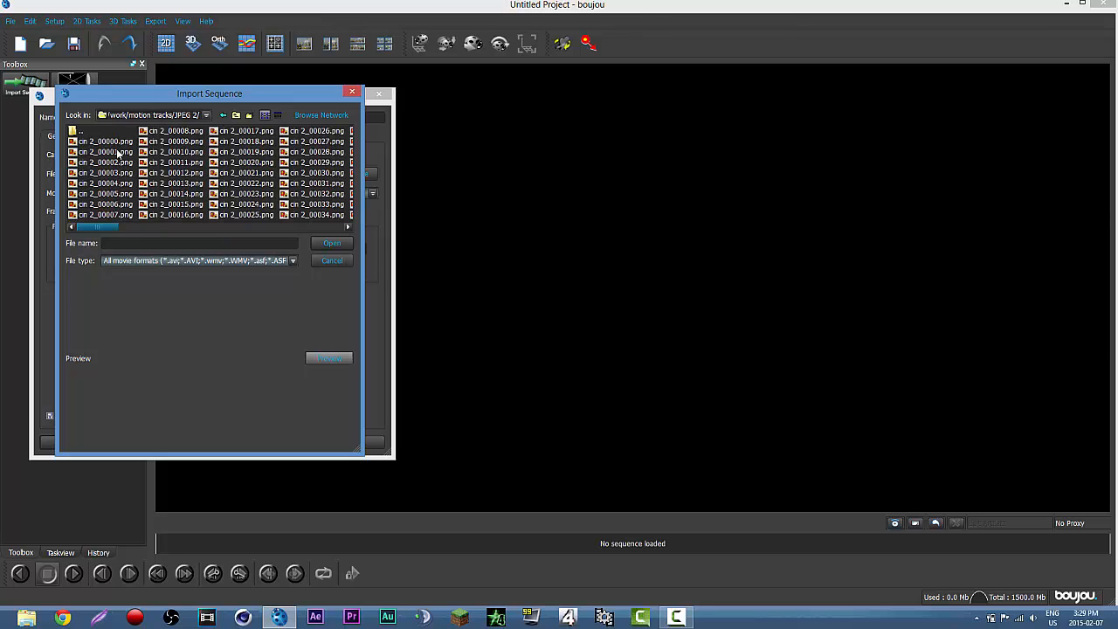
pyautogui.click(105, 142)
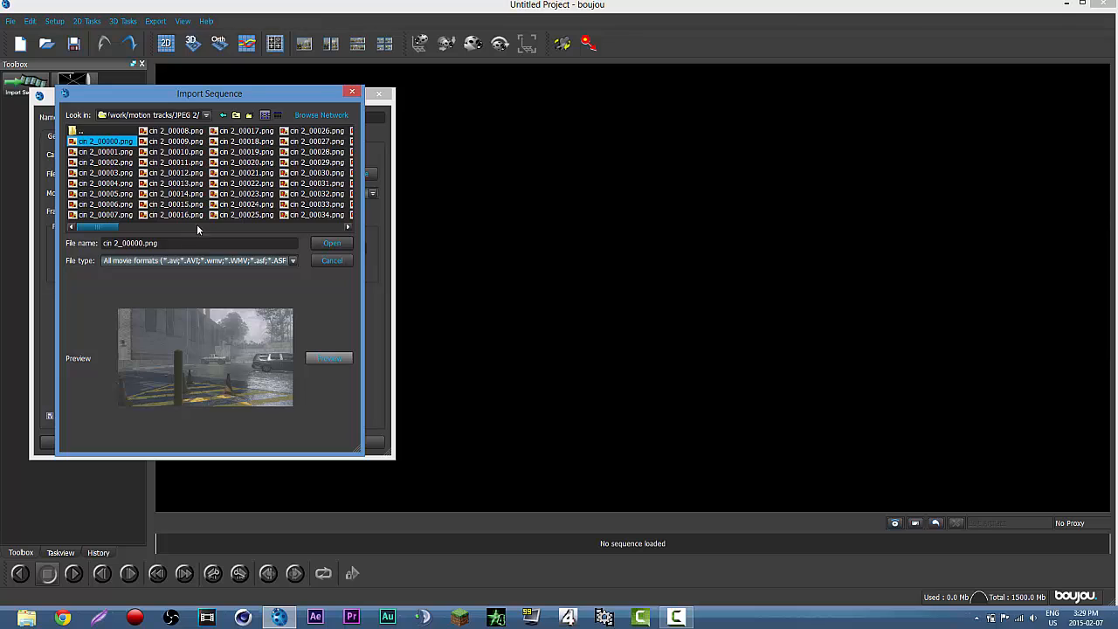
pyautogui.click(353, 93)
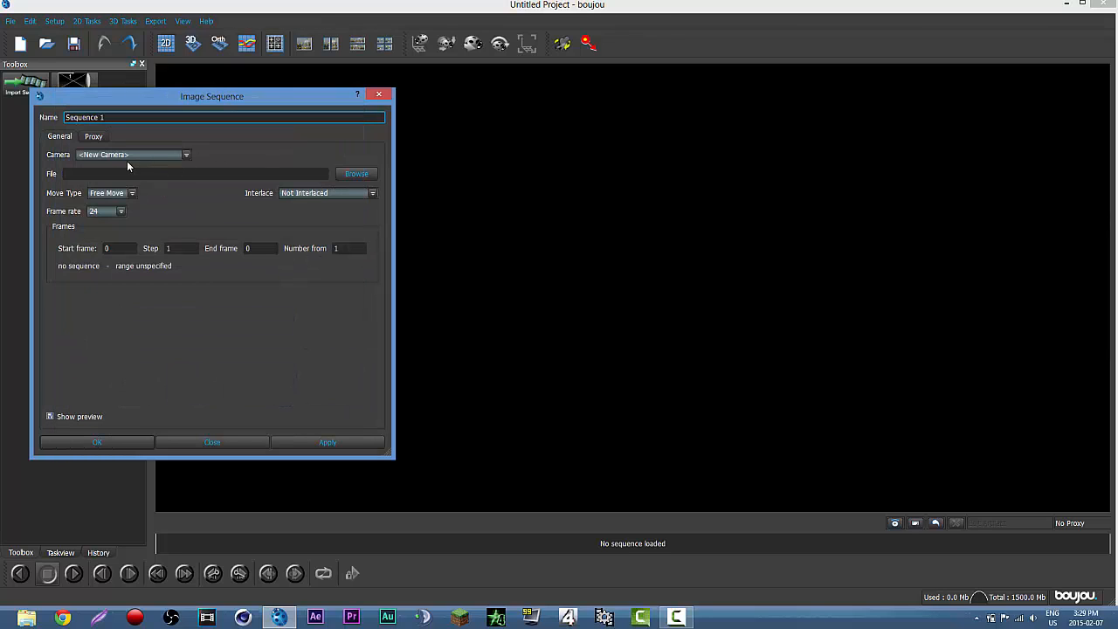
# Step: Browse for the sequence file in Desktop/work/motion tracks and check the contents of the JPEG 3 folder
pyautogui.click(349, 174)
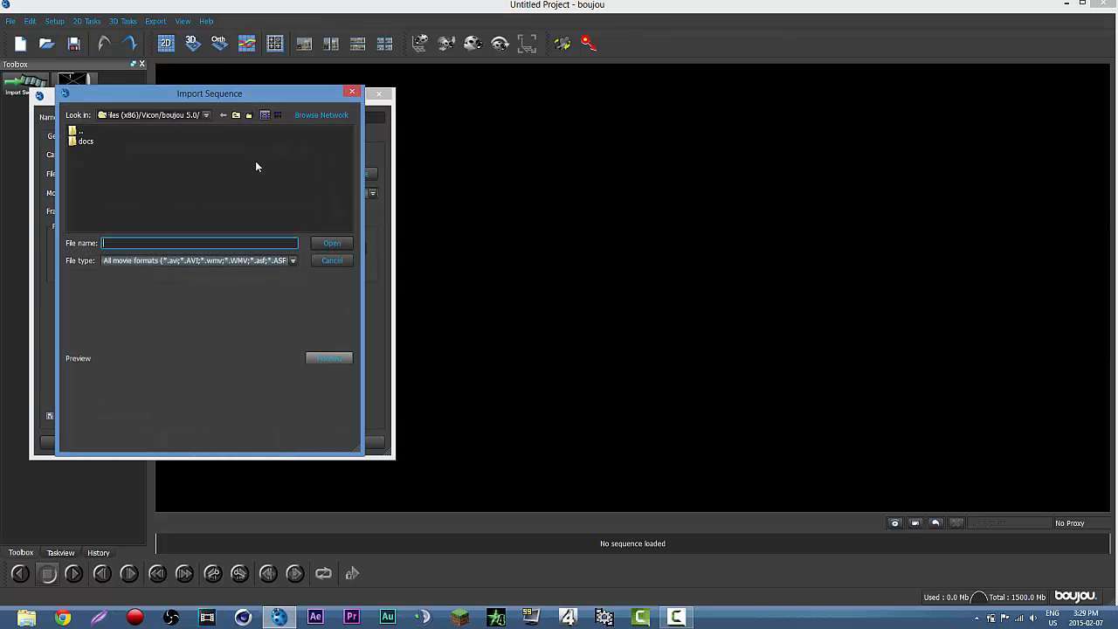
pyautogui.click(206, 115)
pyautogui.click(176, 146)
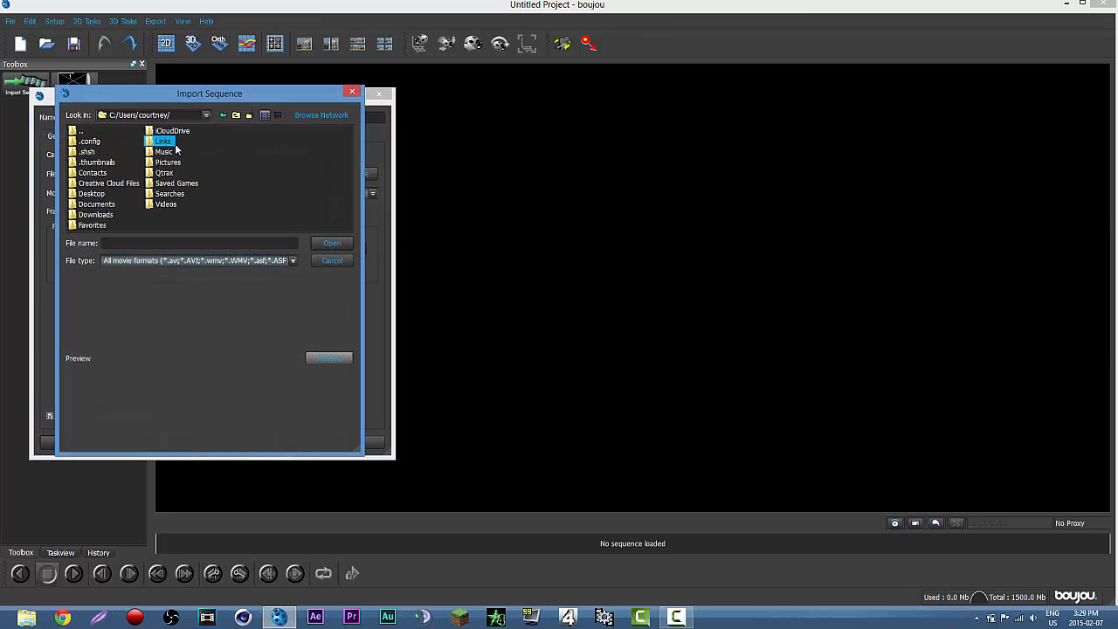
pyautogui.doubleClick(86, 194)
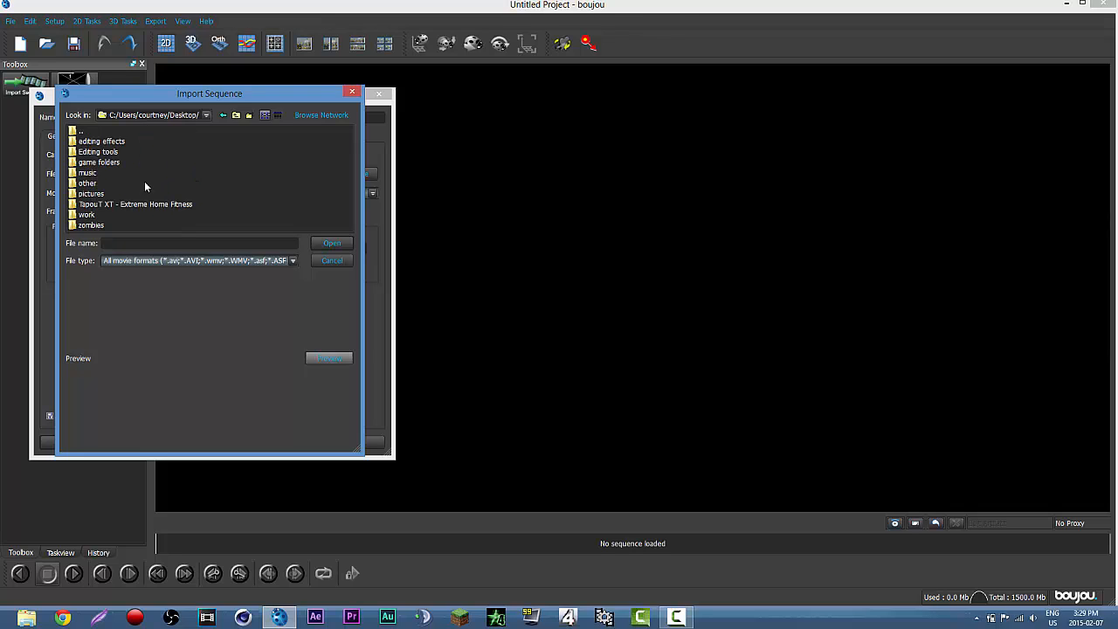
pyautogui.doubleClick(80, 215)
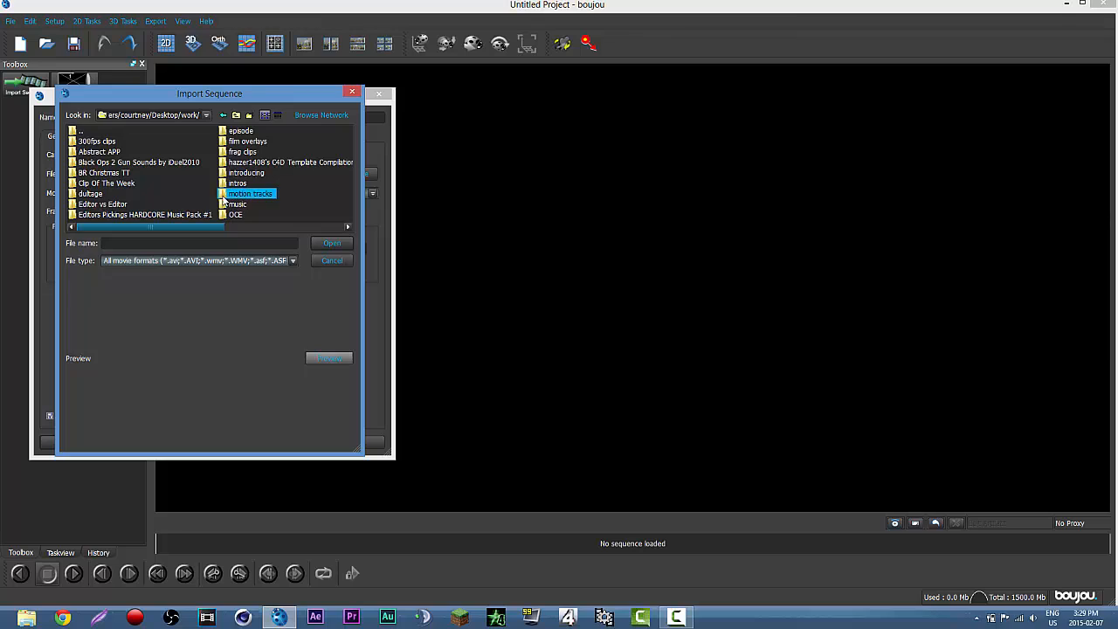
pyautogui.doubleClick(236, 194)
pyautogui.doubleClick(89, 185)
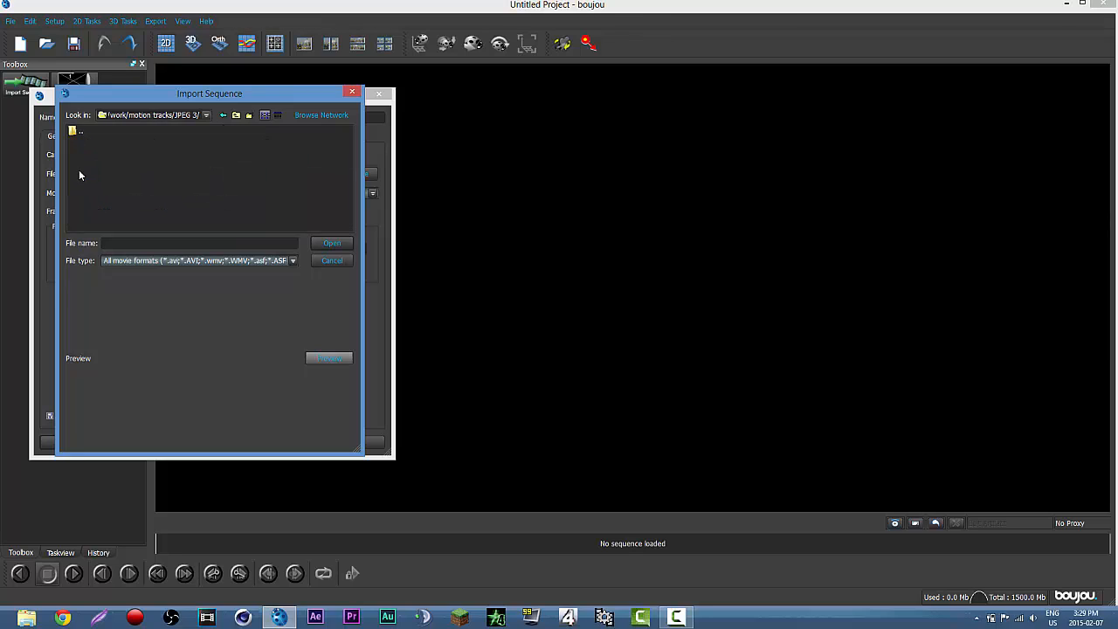
pyautogui.doubleClick(75, 135)
# Step: Preview several cin 1 frames in the JPEG folder, including cin 1_00000.png, cin 1_00046.png and cin 1_00050.png
pyautogui.click(87, 153)
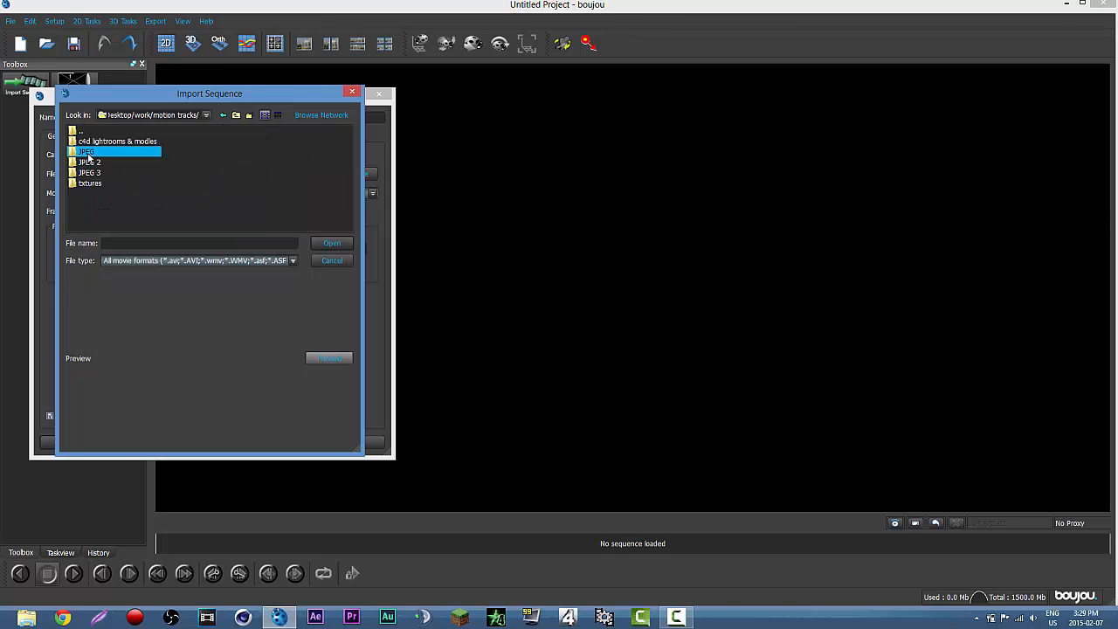
pyautogui.click(136, 185)
pyautogui.click(79, 156)
pyautogui.doubleClick(77, 152)
pyautogui.click(111, 141)
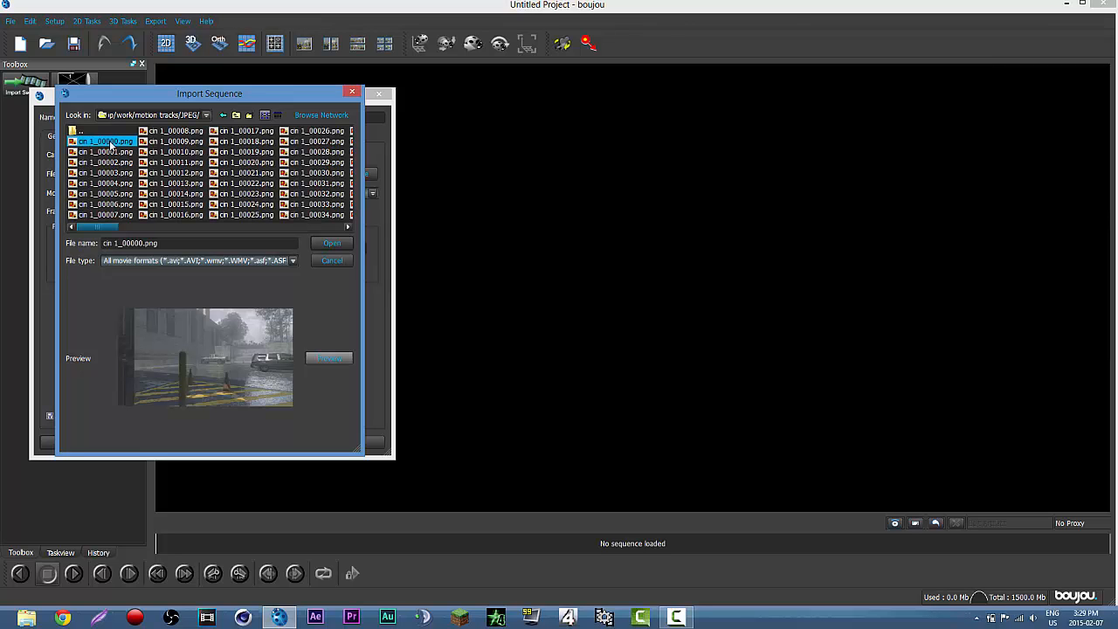
pyautogui.click(347, 227)
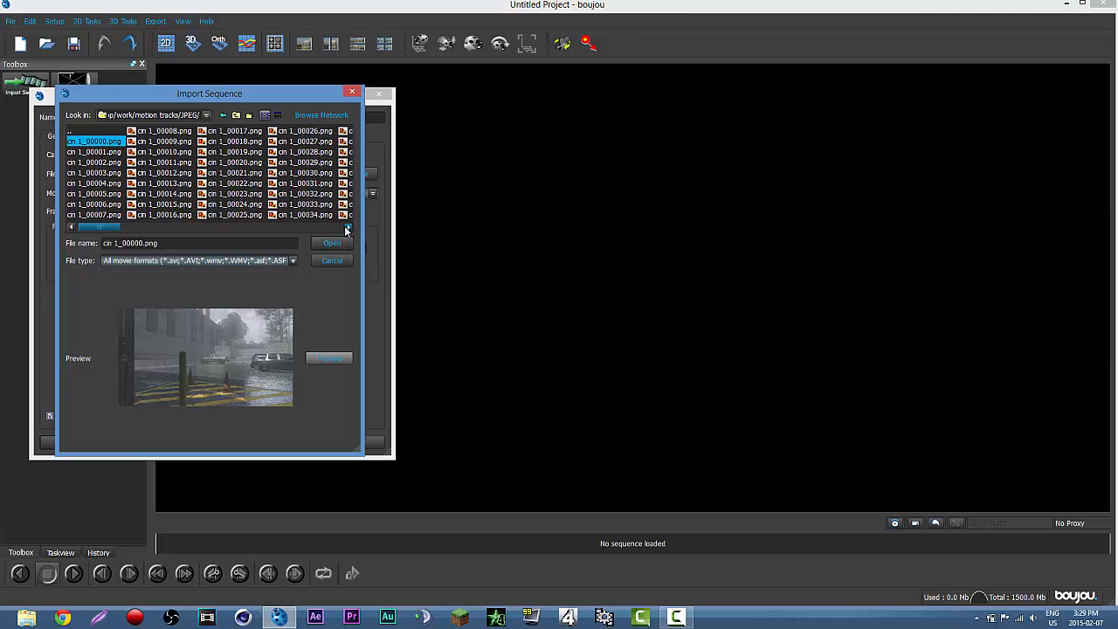
pyautogui.click(347, 227)
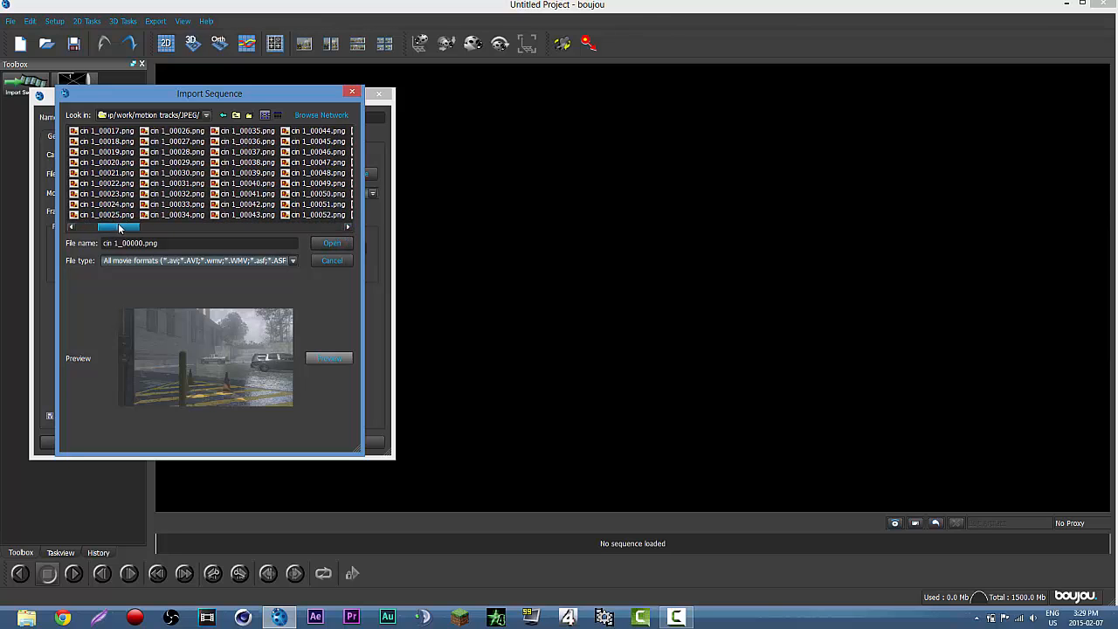
pyautogui.moveTo(118, 227); pyautogui.dragTo(153, 164)
pyautogui.click(135, 132)
pyautogui.click(142, 152)
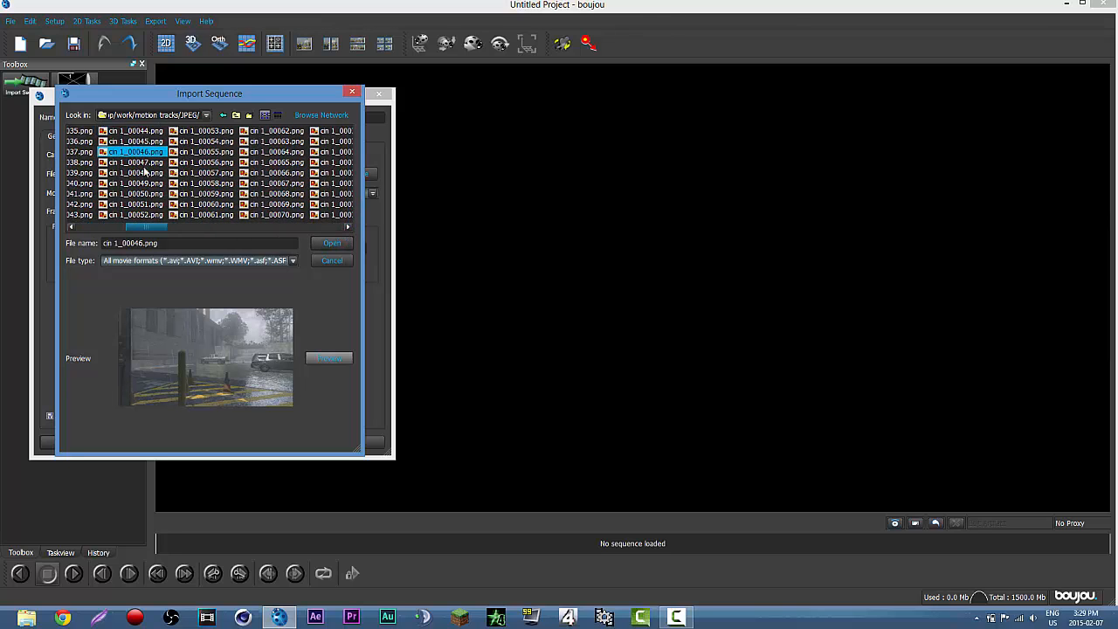
pyautogui.click(145, 173)
pyautogui.click(159, 194)
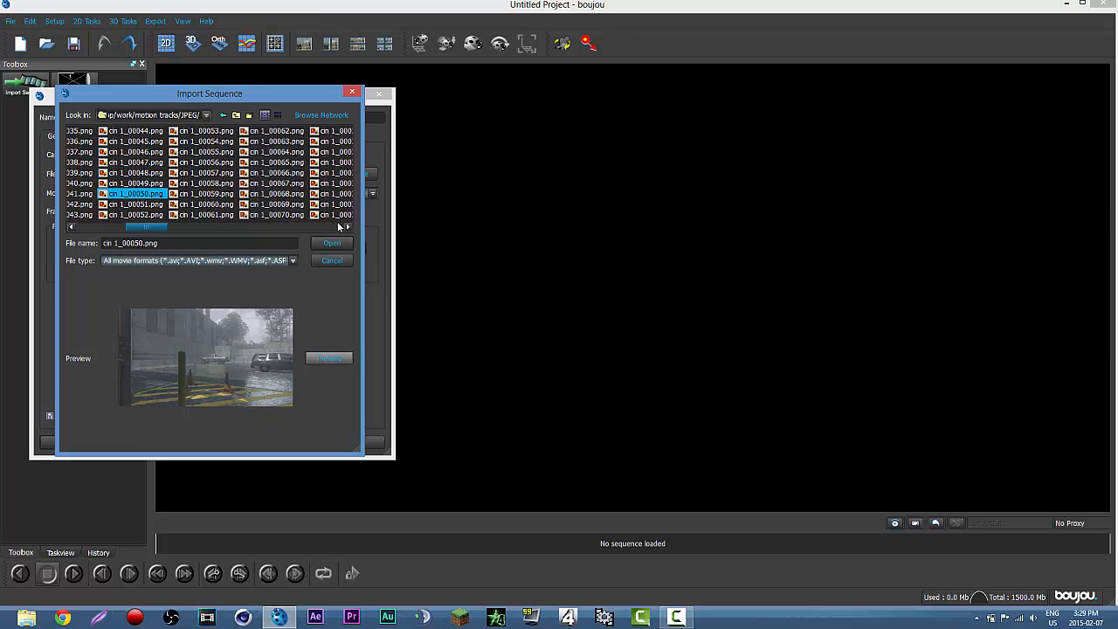
pyautogui.moveTo(158, 227); pyautogui.dragTo(65, 227)
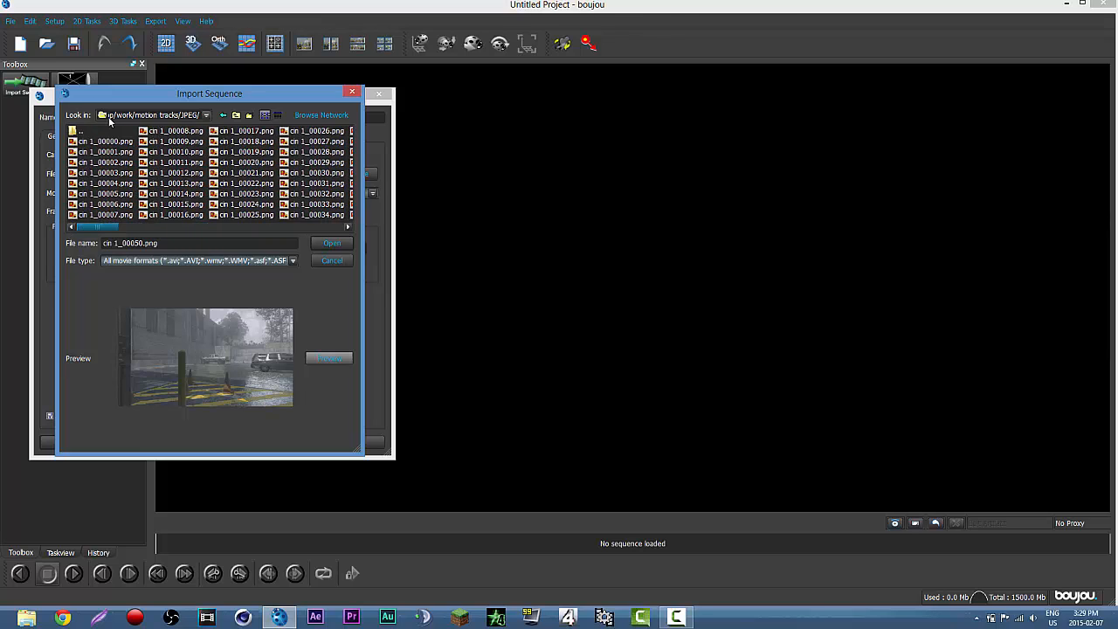
# Step: Preview frames cin 2_00000.png to cin 2_00002.png in the JPEG 2 folder, and cancel the sequence import
pyautogui.click(223, 114)
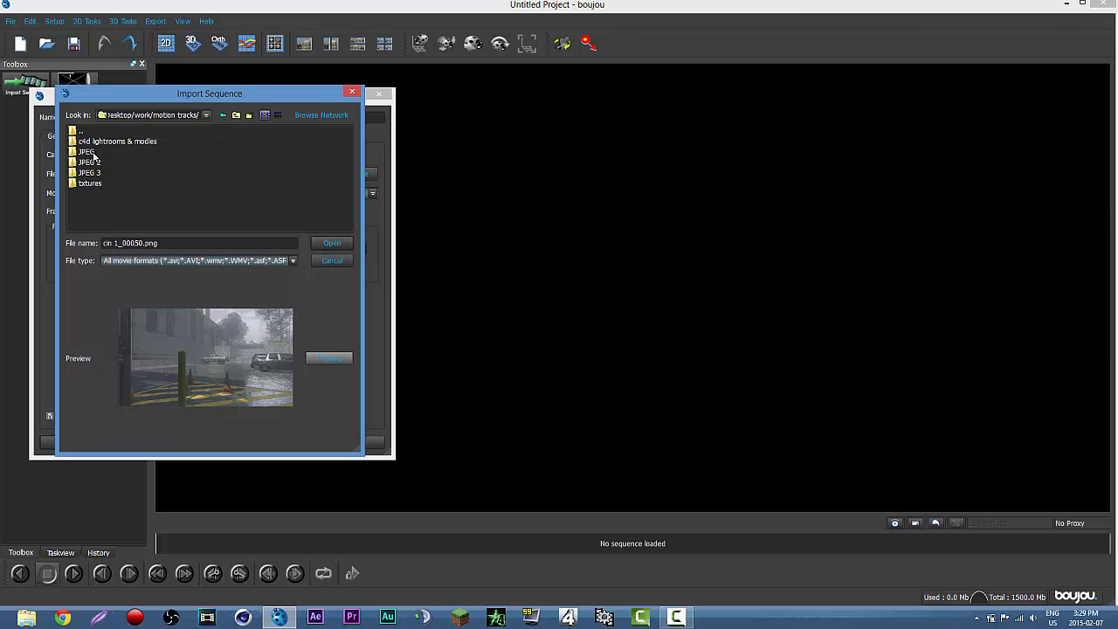
pyautogui.click(92, 173)
pyautogui.click(90, 164)
pyautogui.doubleClick(89, 162)
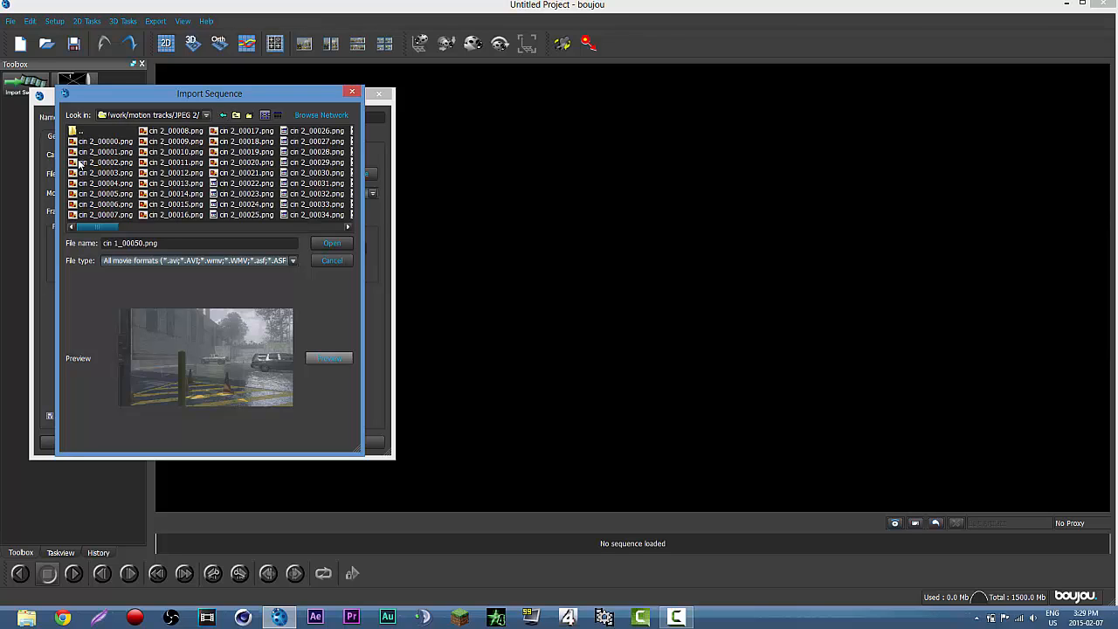
pyautogui.click(105, 141)
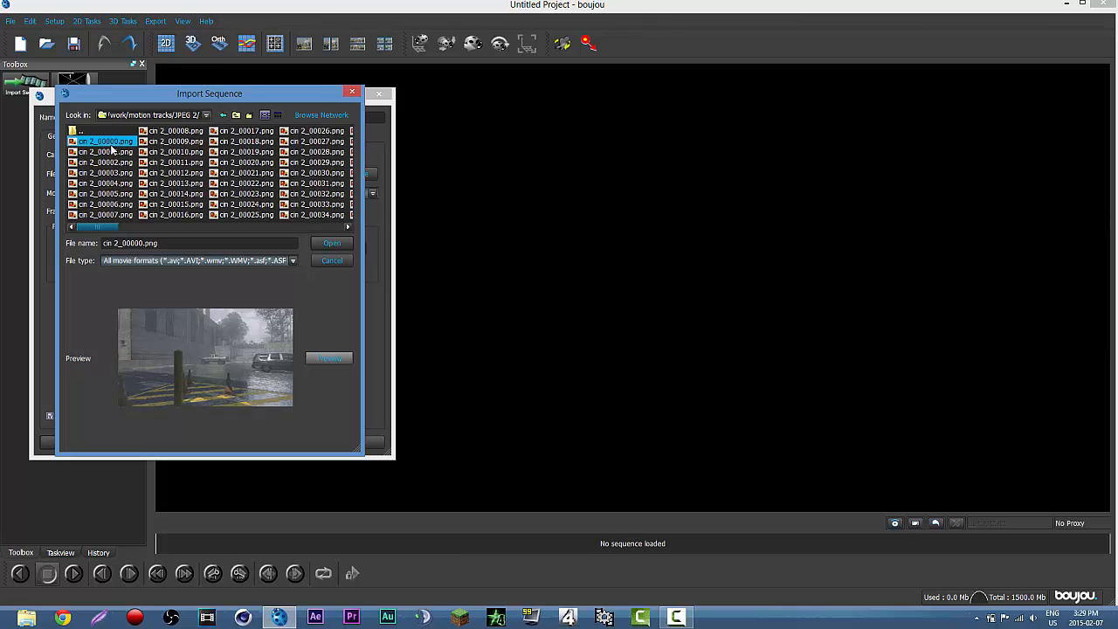
pyautogui.click(106, 153)
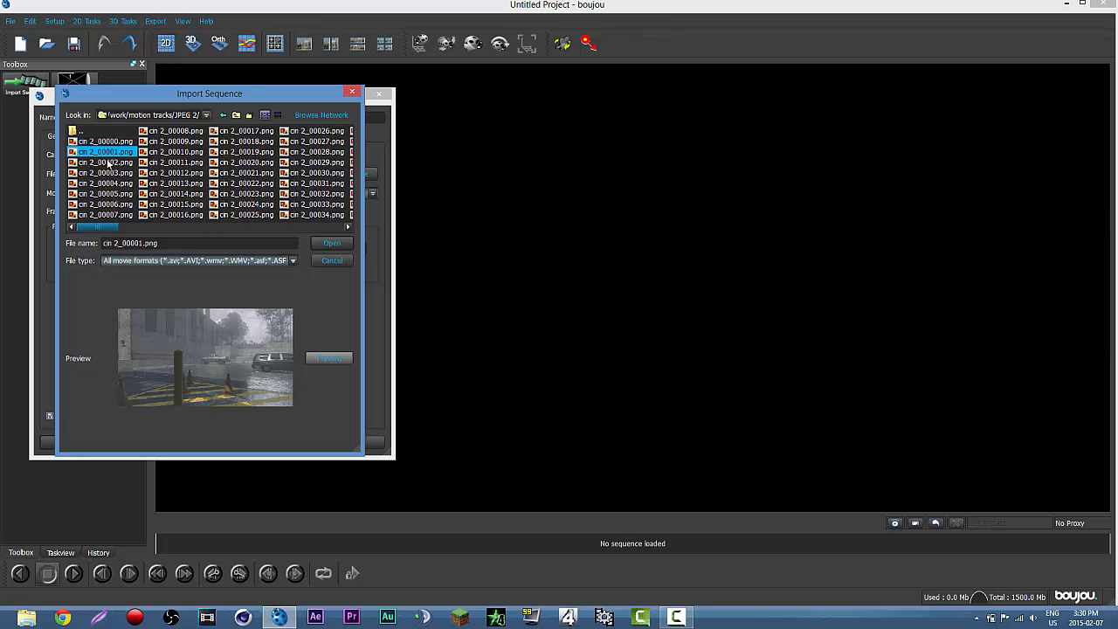
pyautogui.press('Down')
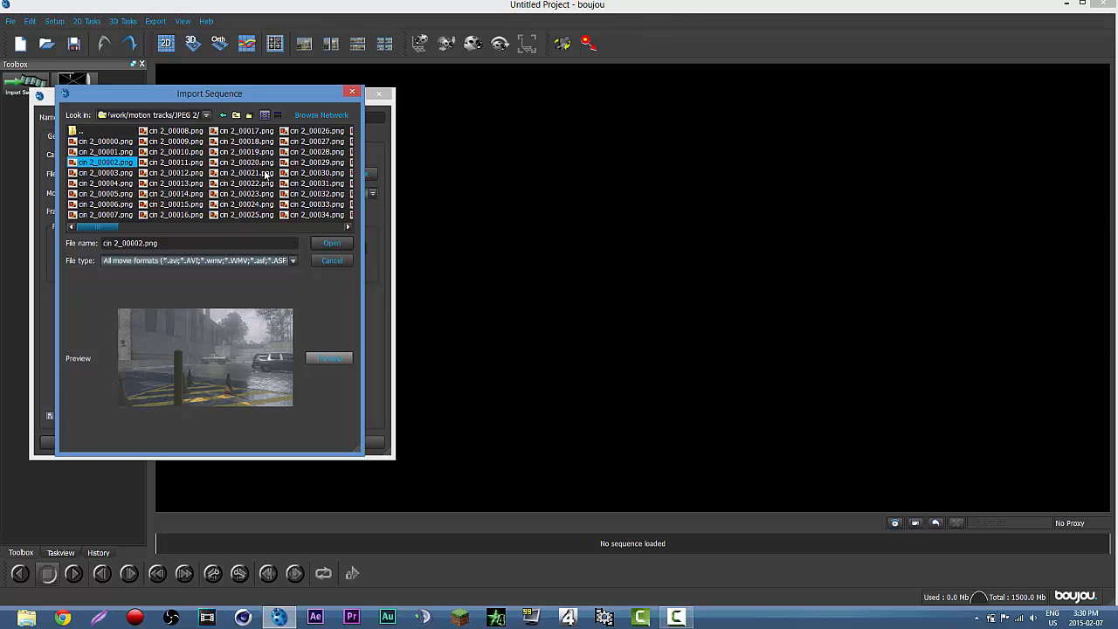
pyautogui.click(352, 92)
pyautogui.click(378, 94)
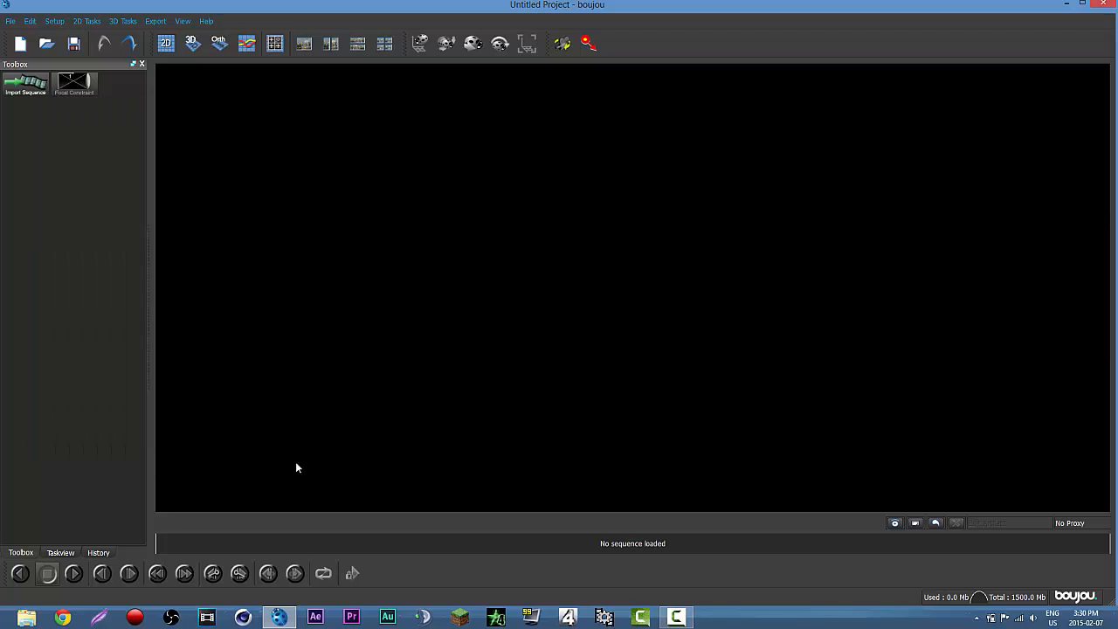
pyautogui.click(677, 616)
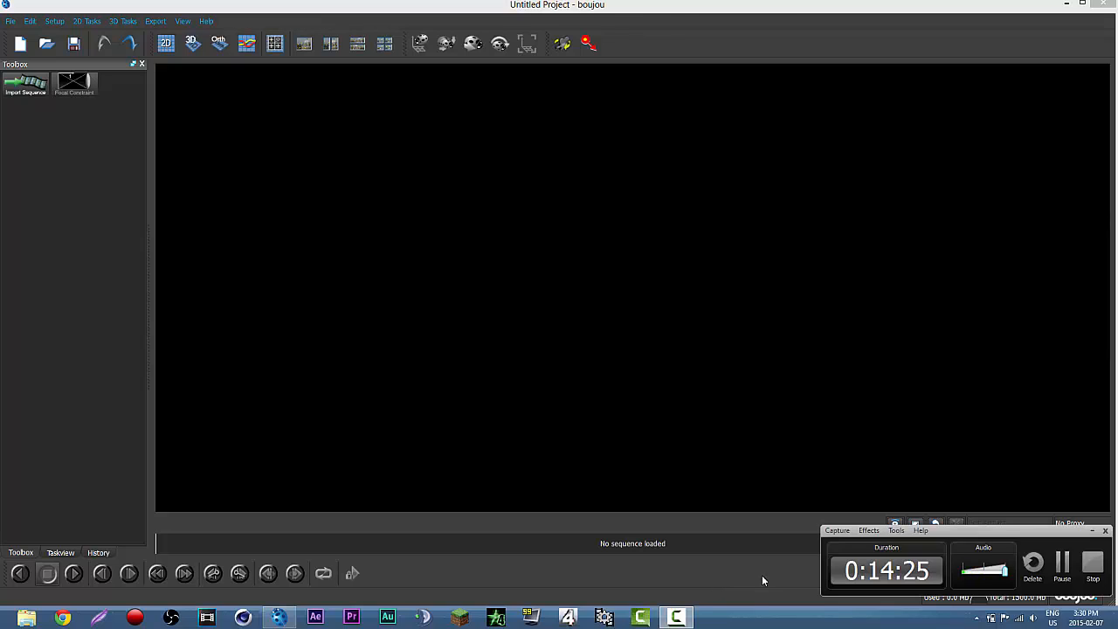
pyautogui.click(1062, 567)
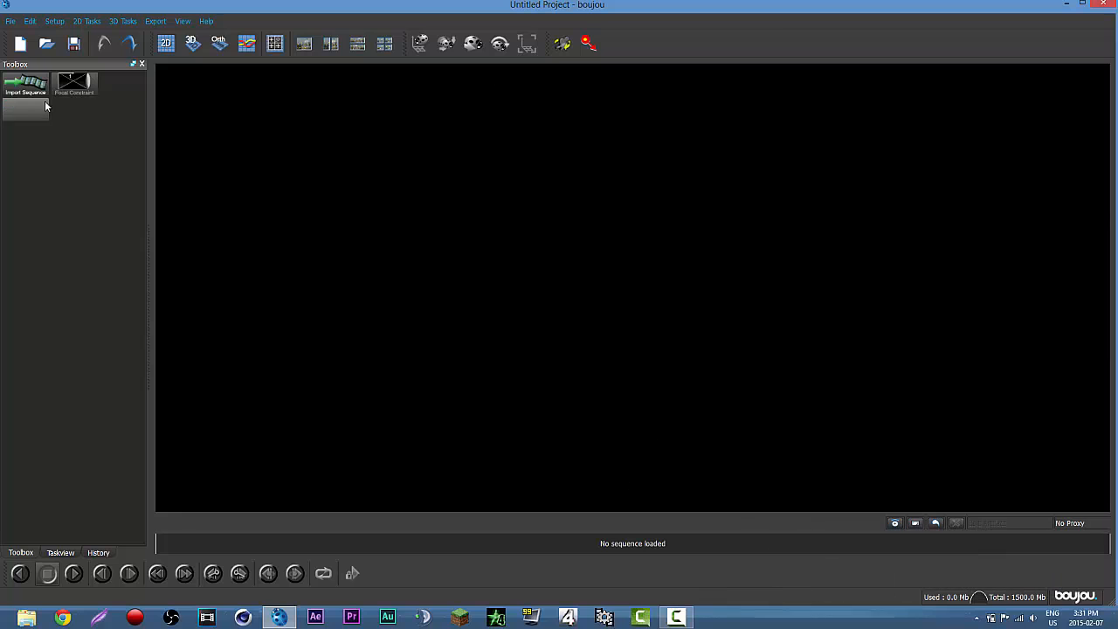
# Step: Start a sequence import and choose cin 2_00004.png from Desktop/work/motion tracks/JPEG 2 as its file
pyautogui.click(26, 84)
pyautogui.click(210, 117)
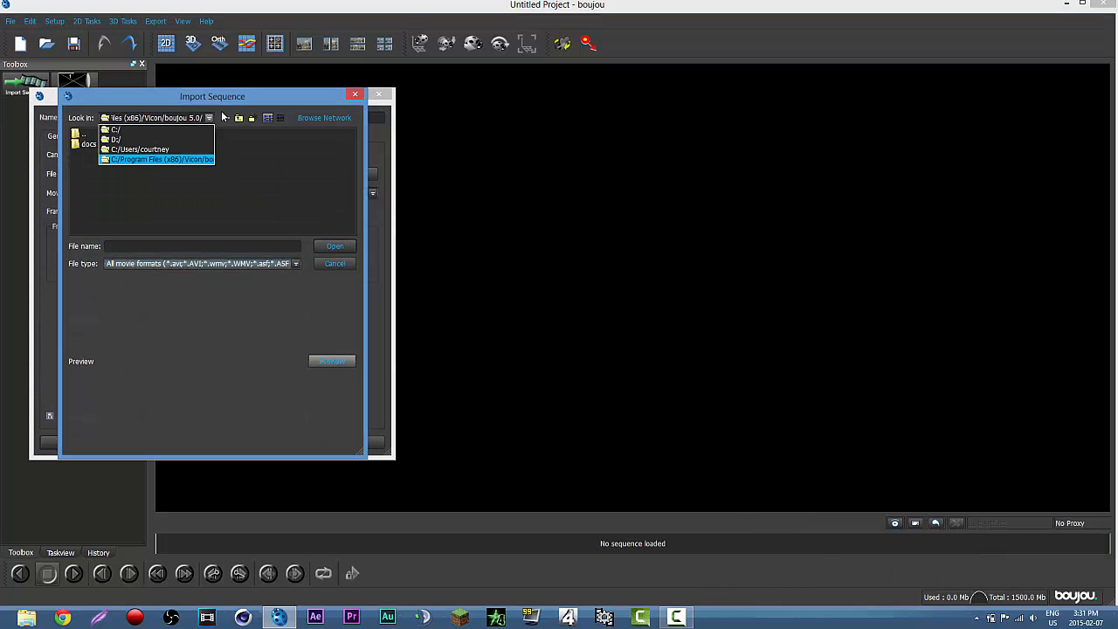
pyautogui.click(147, 150)
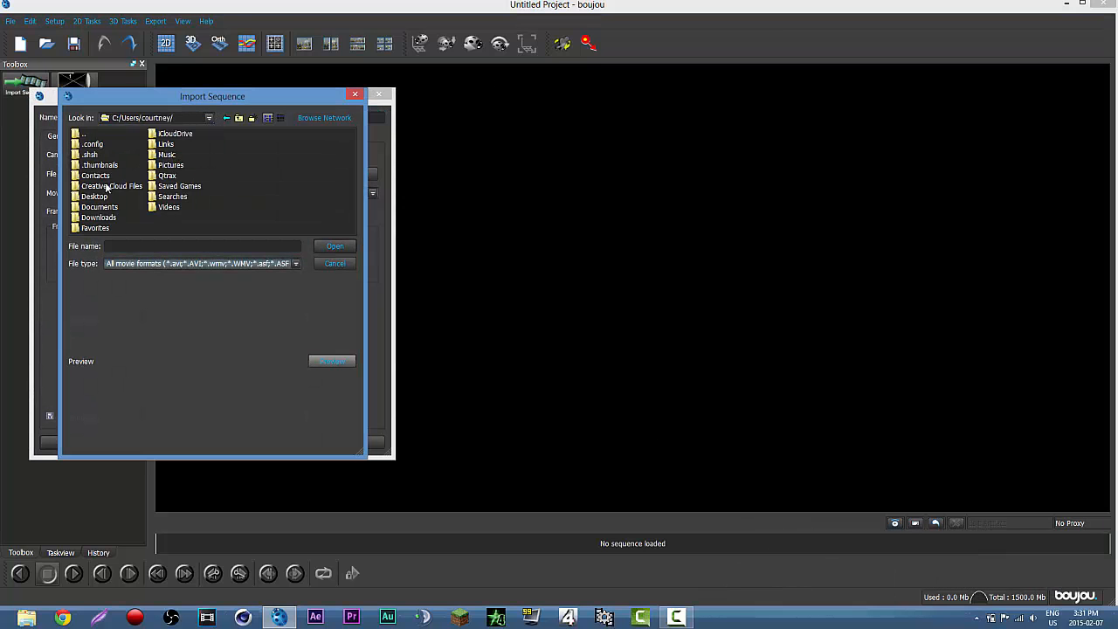
pyautogui.doubleClick(84, 199)
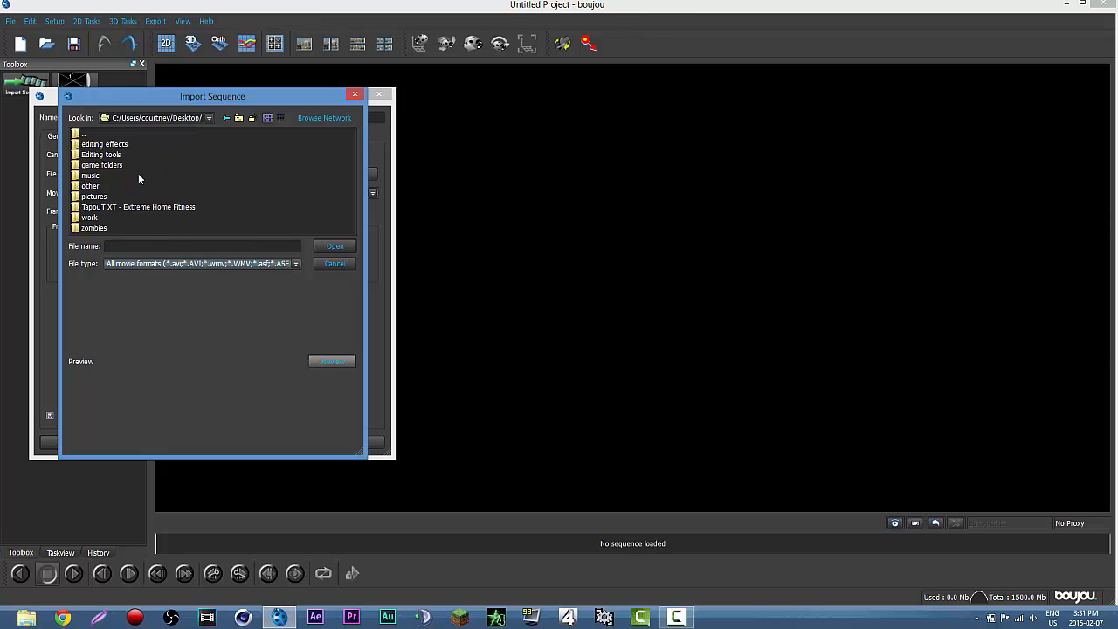
pyautogui.click(92, 219)
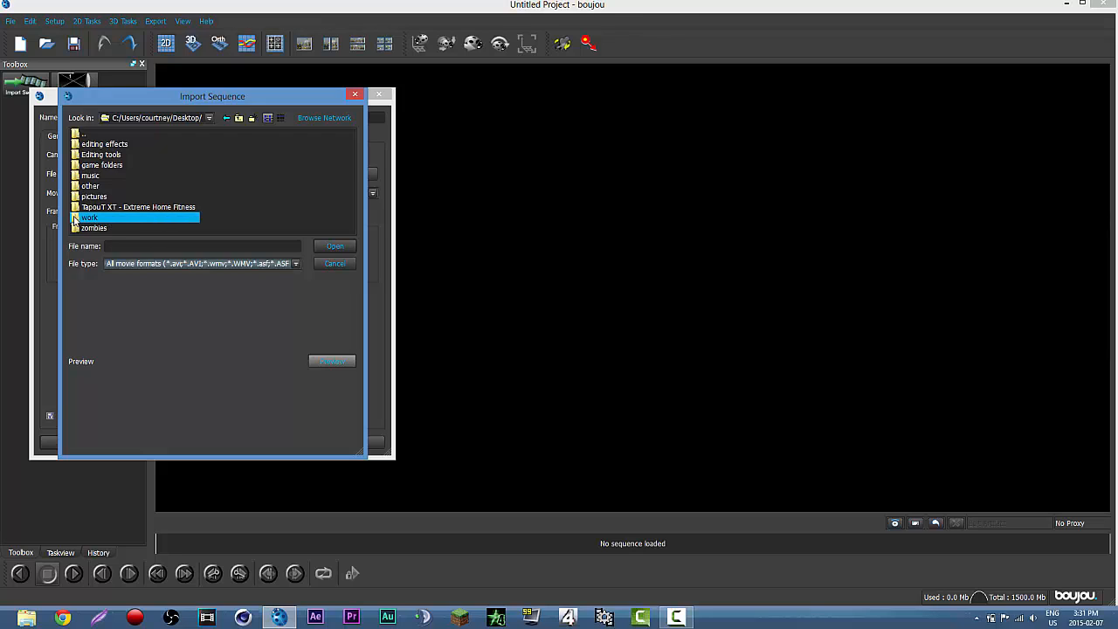
pyautogui.doubleClick(119, 218)
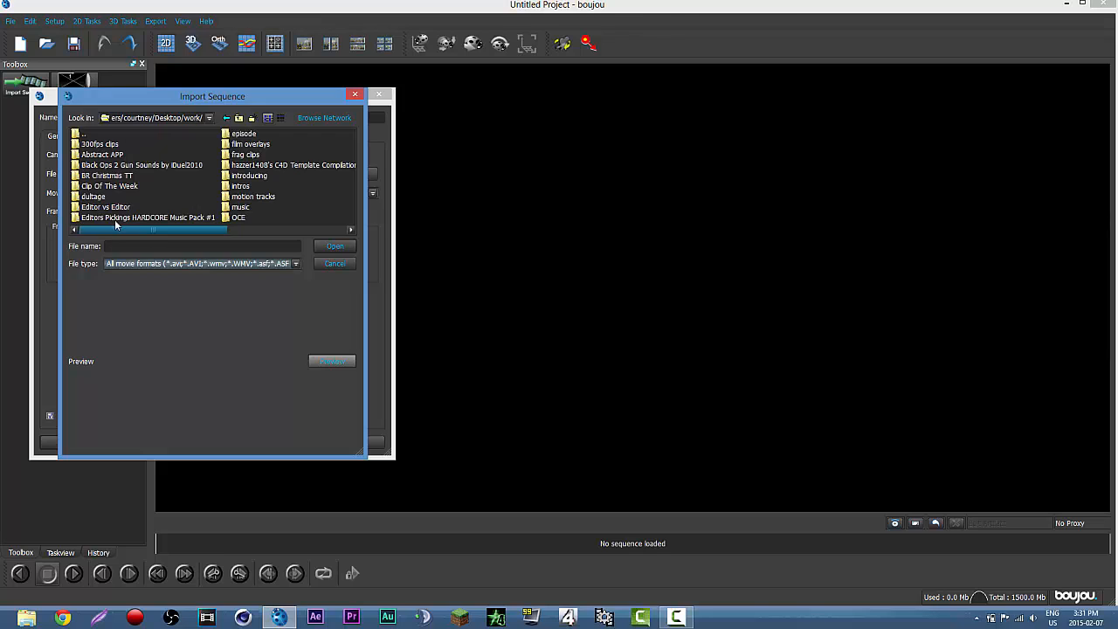
pyautogui.doubleClick(228, 196)
pyautogui.click(78, 169)
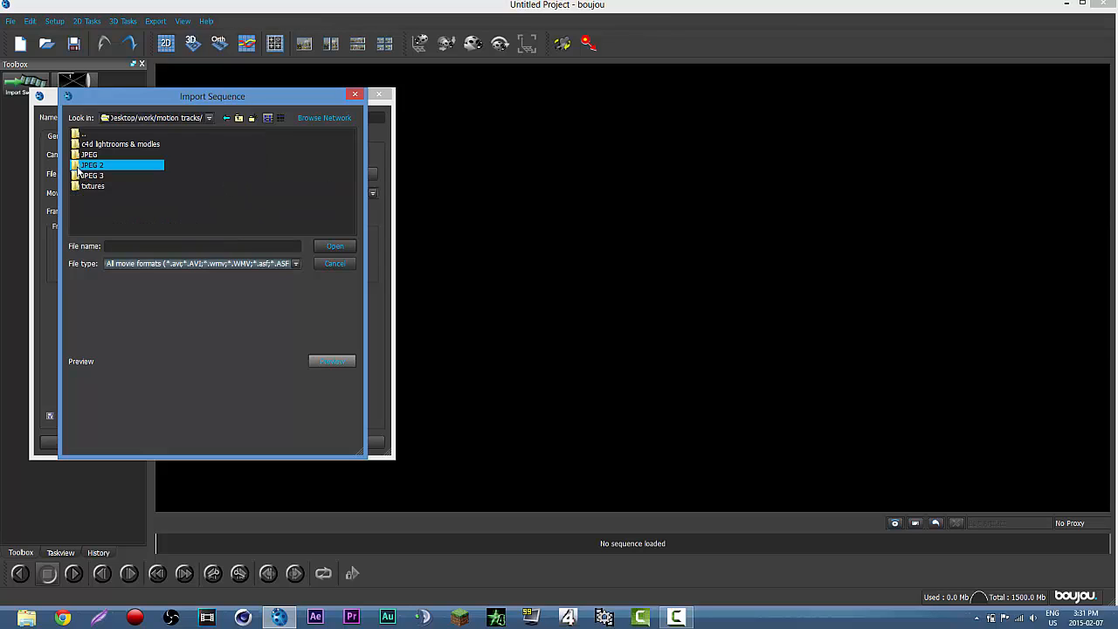
pyautogui.doubleClick(78, 169)
pyautogui.click(104, 145)
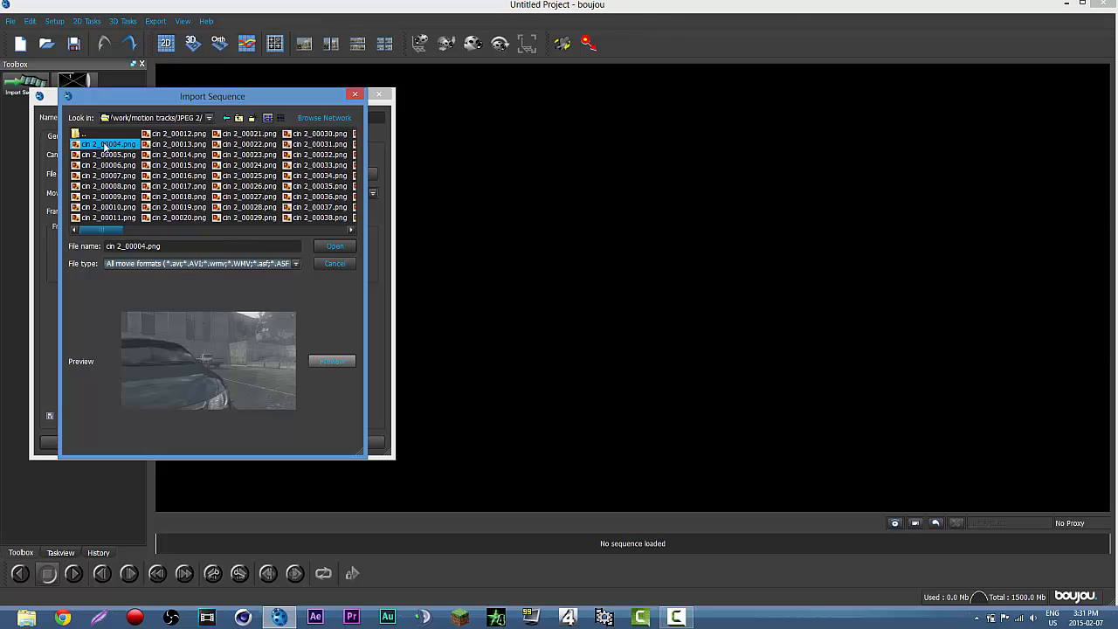
pyautogui.click(335, 246)
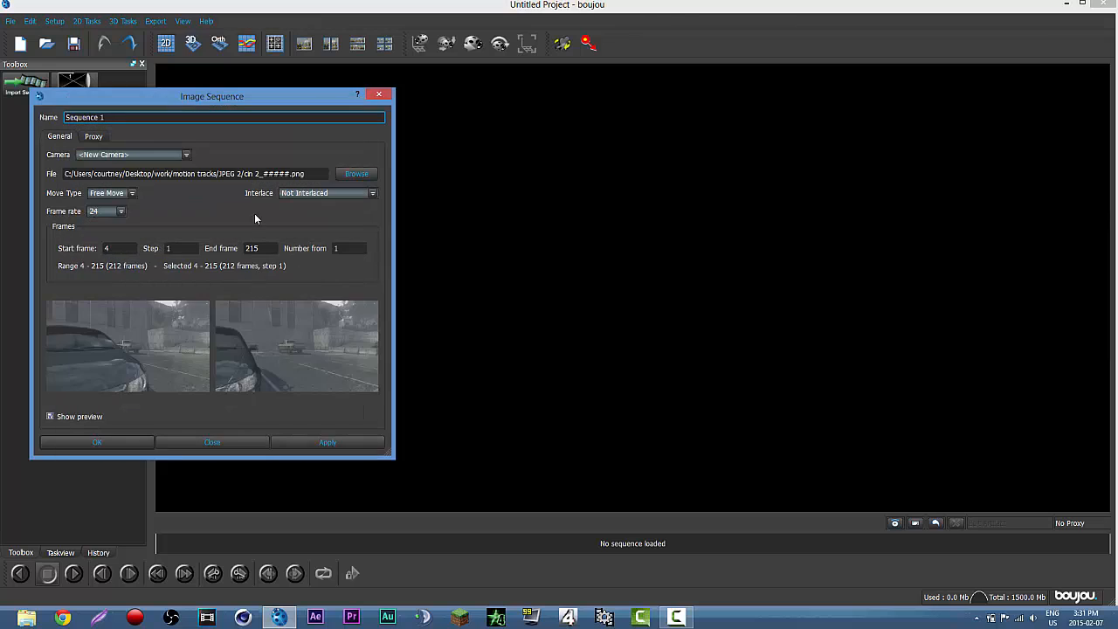
# Step: Apply the import of the cin 2 sequence with Free Move, set its frame rate to 59.94, and close the sequence settings
pyautogui.moveTo(283, 91); pyautogui.dragTo(566, 50)
pyautogui.click(402, 170)
pyautogui.click(387, 231)
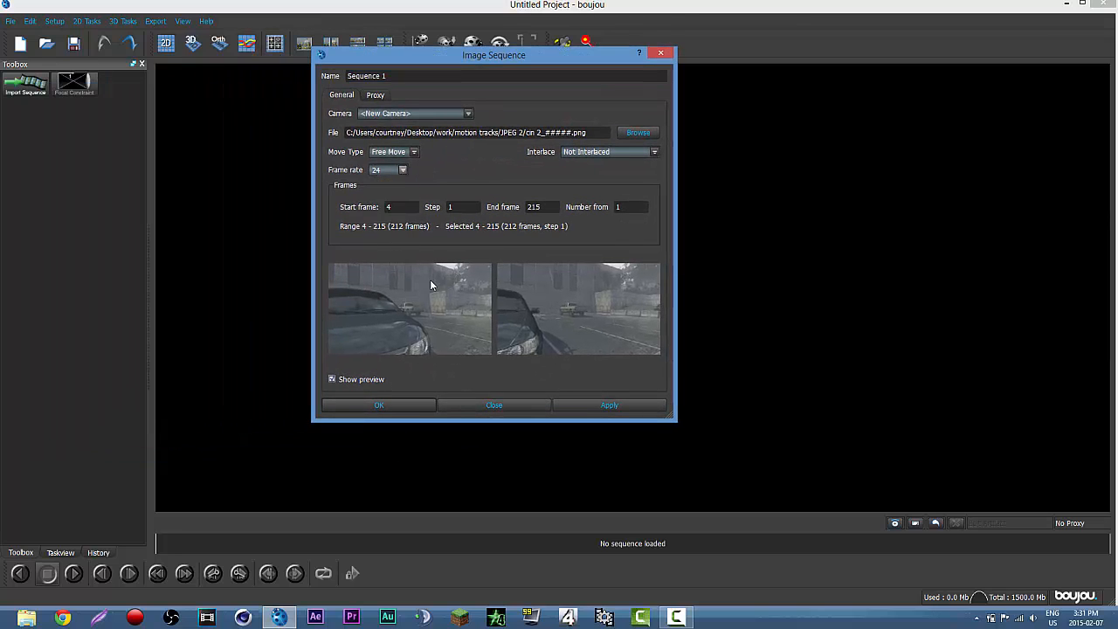
pyautogui.click(625, 407)
pyautogui.click(402, 169)
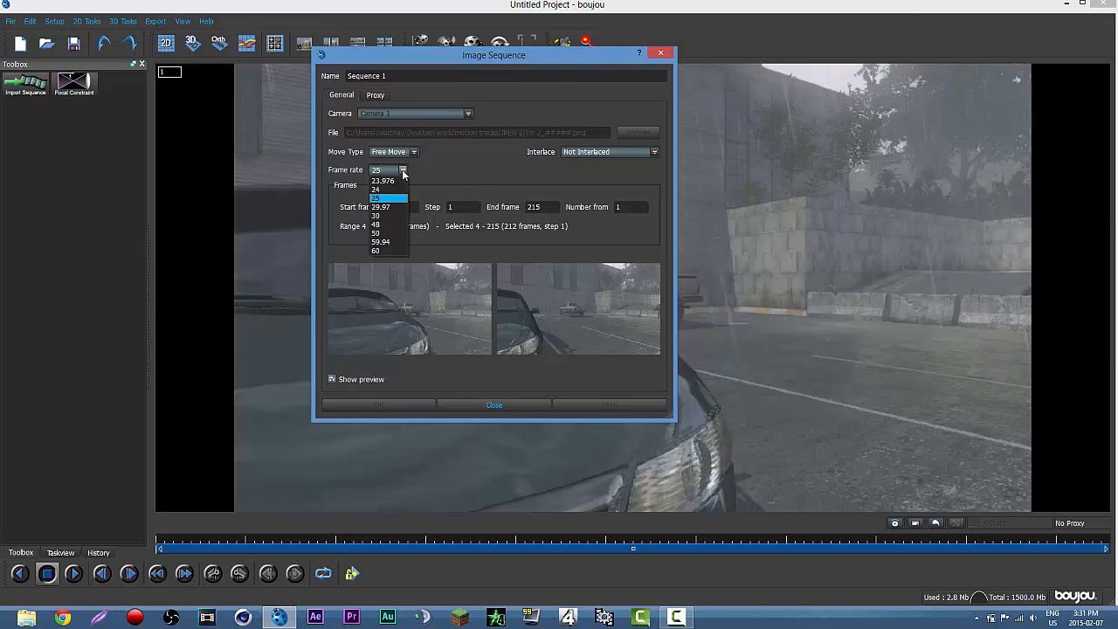
pyautogui.click(395, 243)
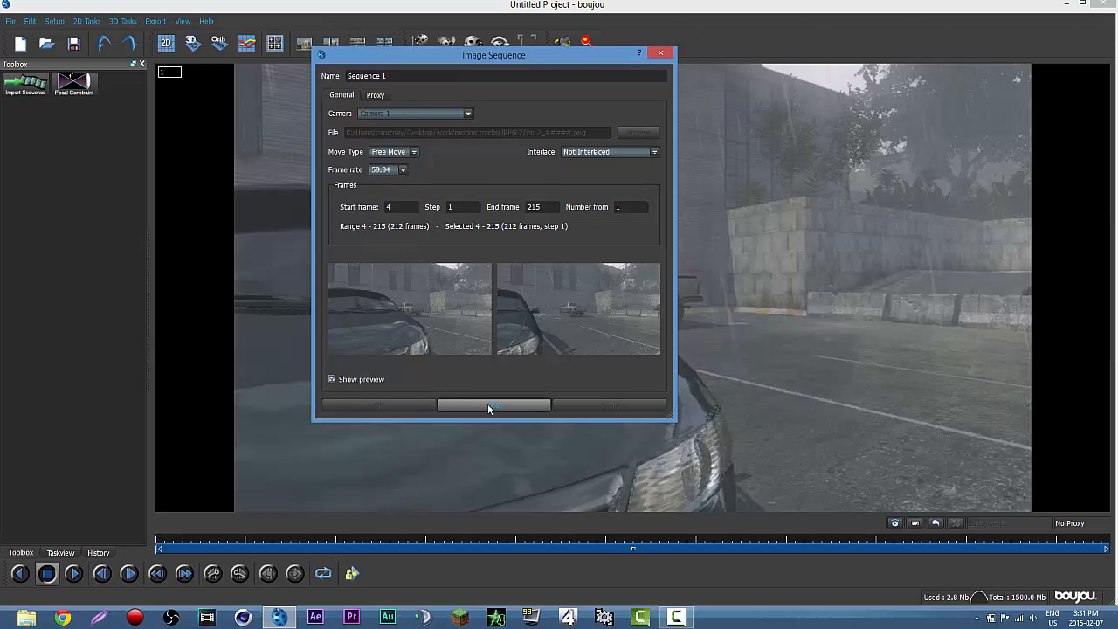
pyautogui.click(488, 403)
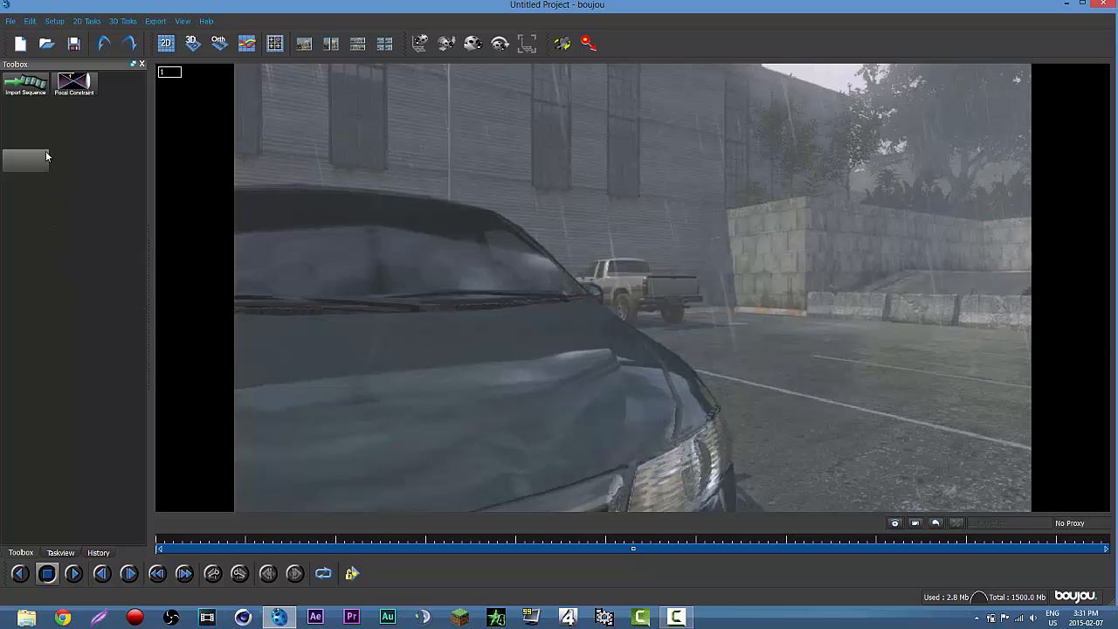
# Step: Replace the Import Sequence button in the toolbox with a Camera Solve button
pyautogui.rightClick(32, 115)
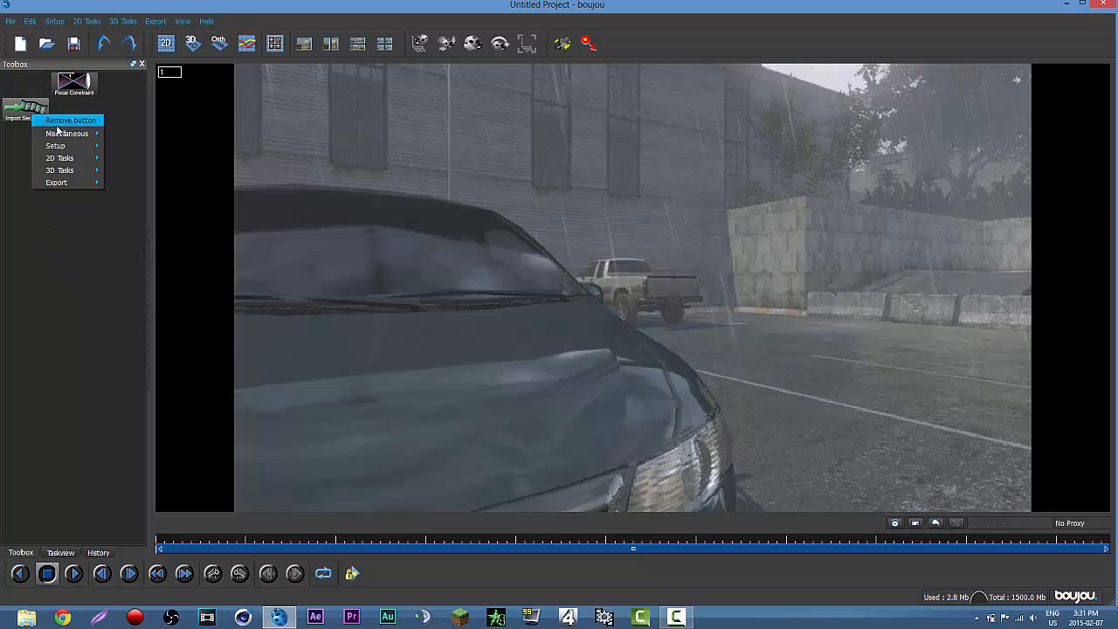
pyautogui.moveTo(81, 170)
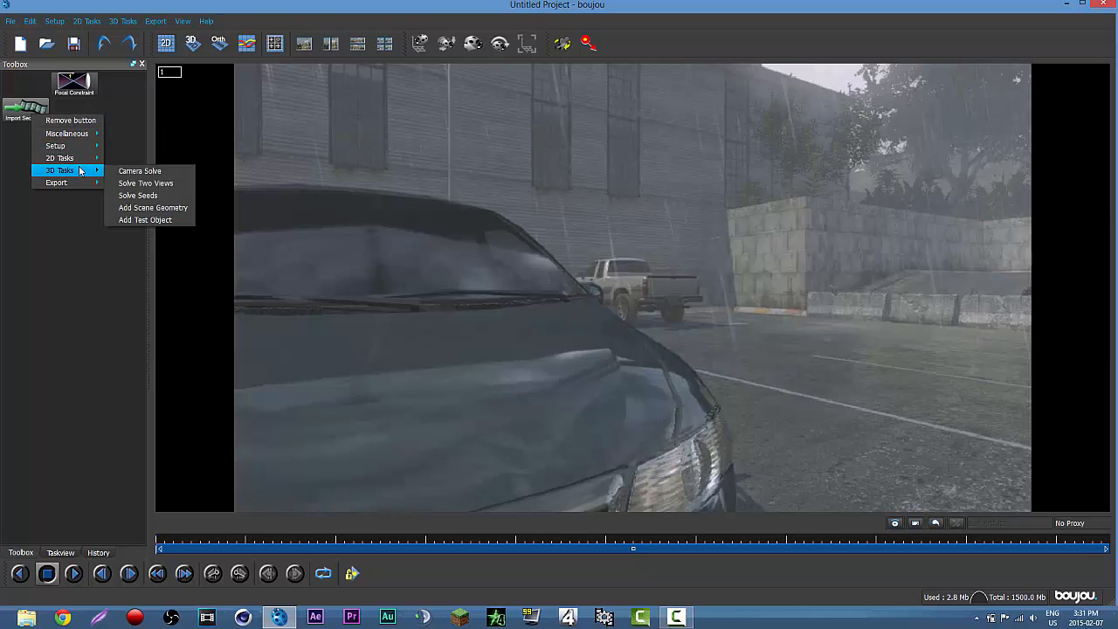
pyautogui.click(157, 173)
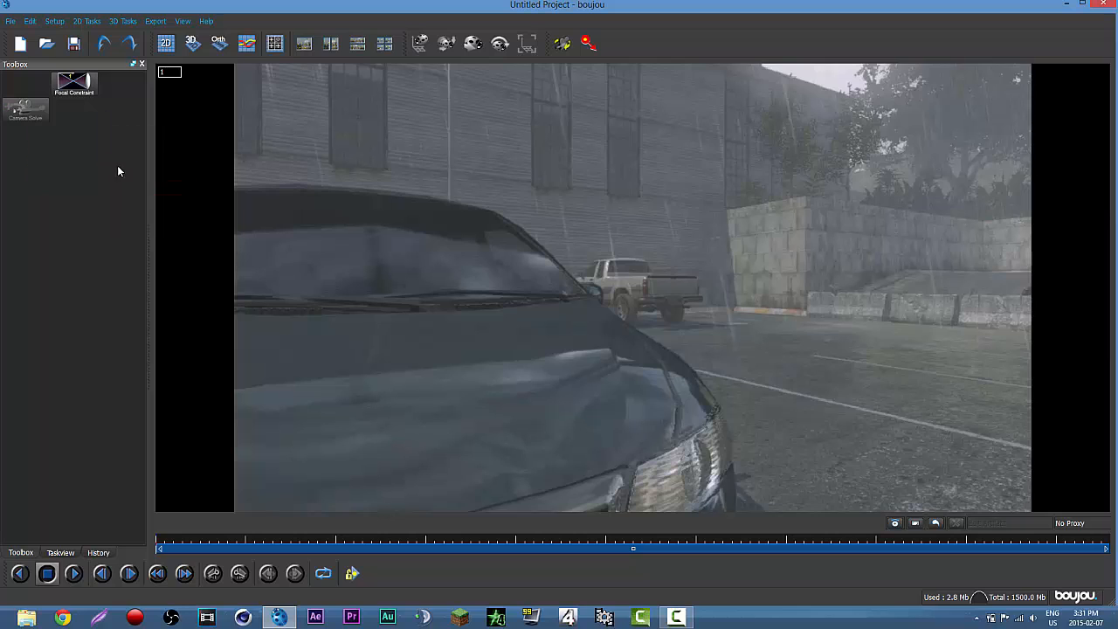
pyautogui.rightClick(16, 86)
pyautogui.moveTo(70, 141)
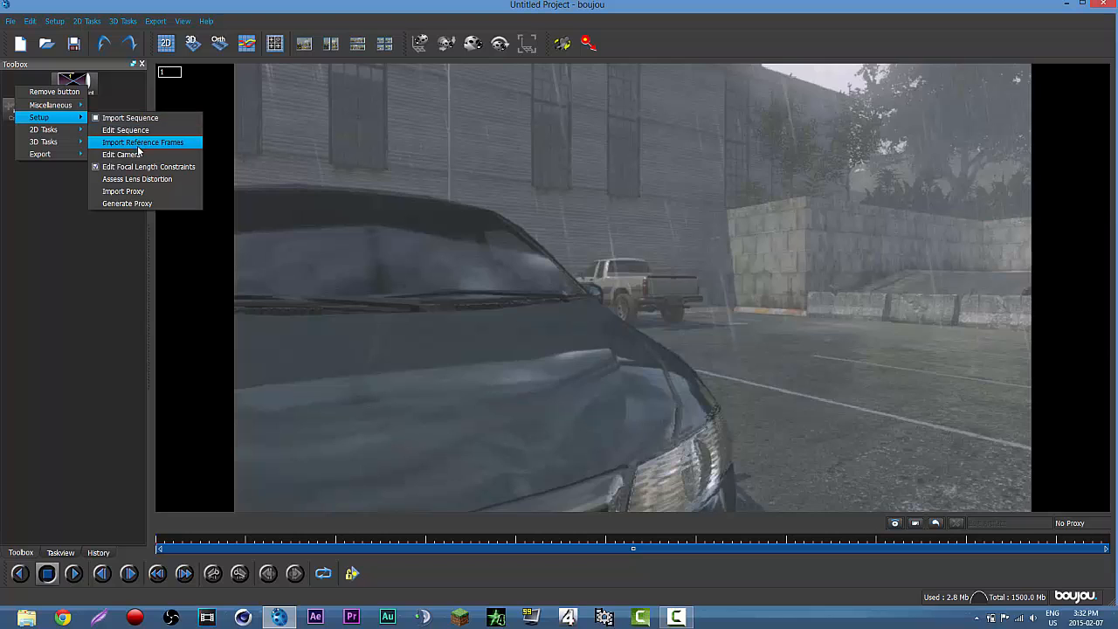
pyautogui.click(56, 231)
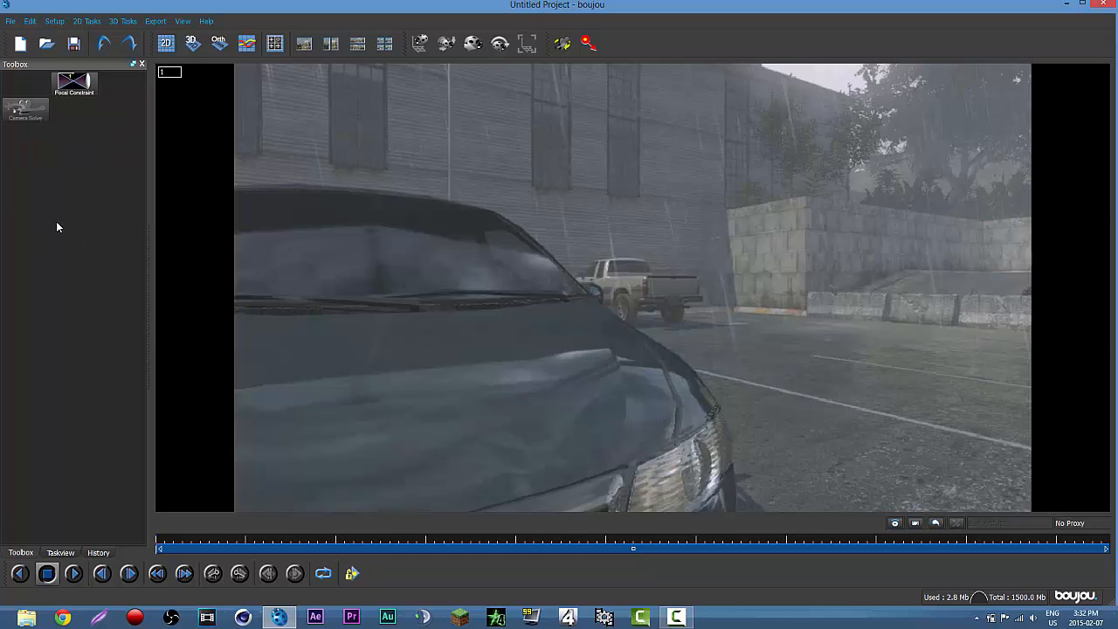
pyautogui.rightClick(83, 121)
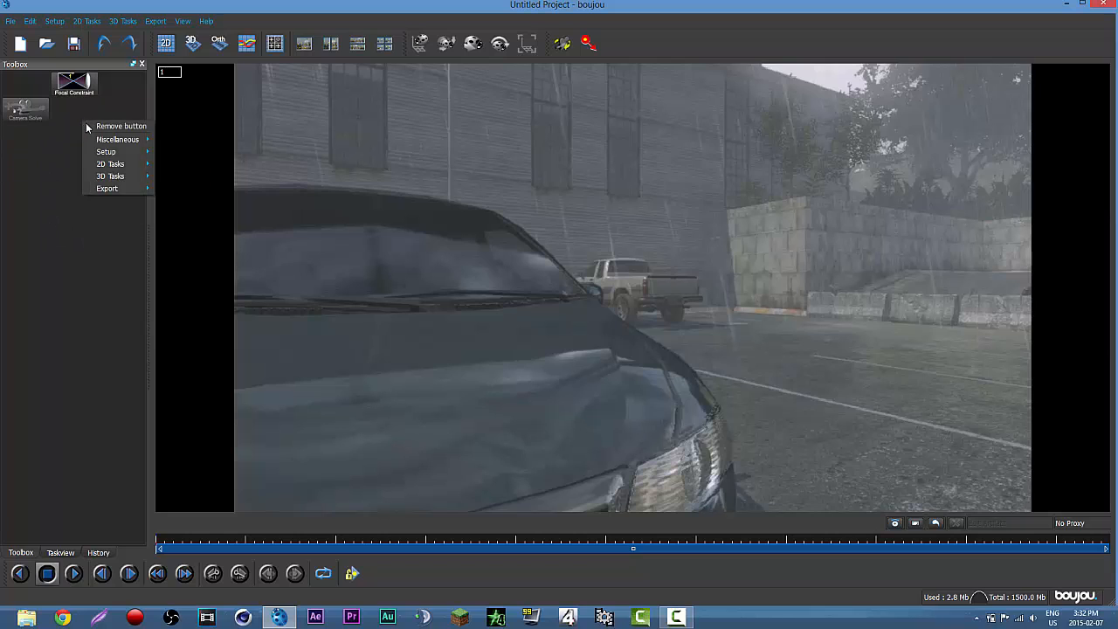
pyautogui.click(22, 235)
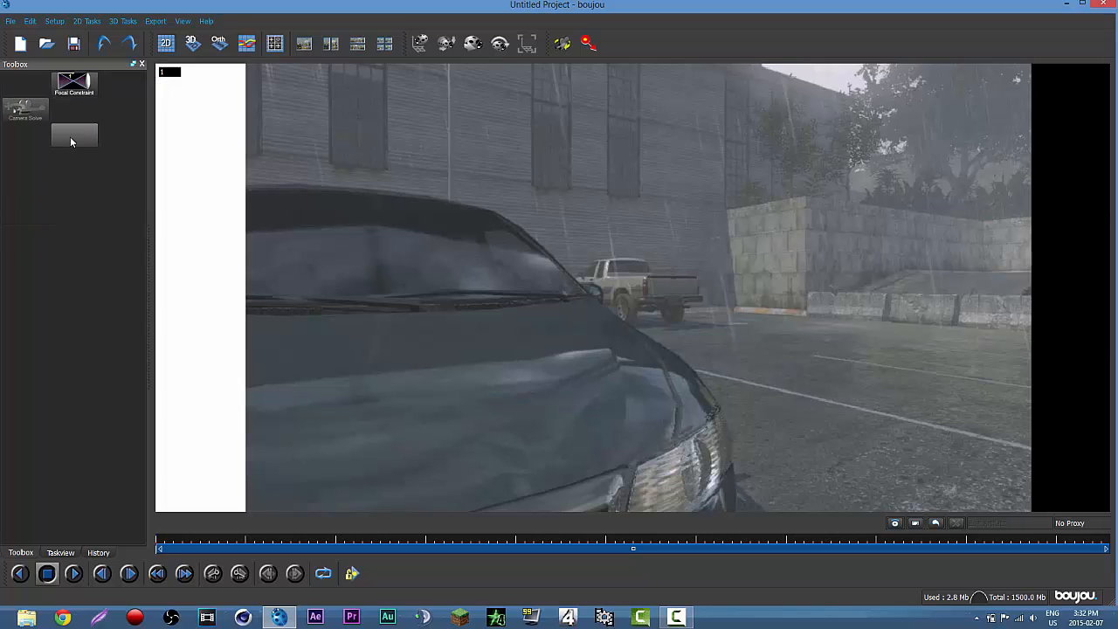
# Step: Add an Add Scene Geometry button beside Camera Solve in the toolbox, and a Solve Seeds button below Camera Solve
pyautogui.rightClick(76, 115)
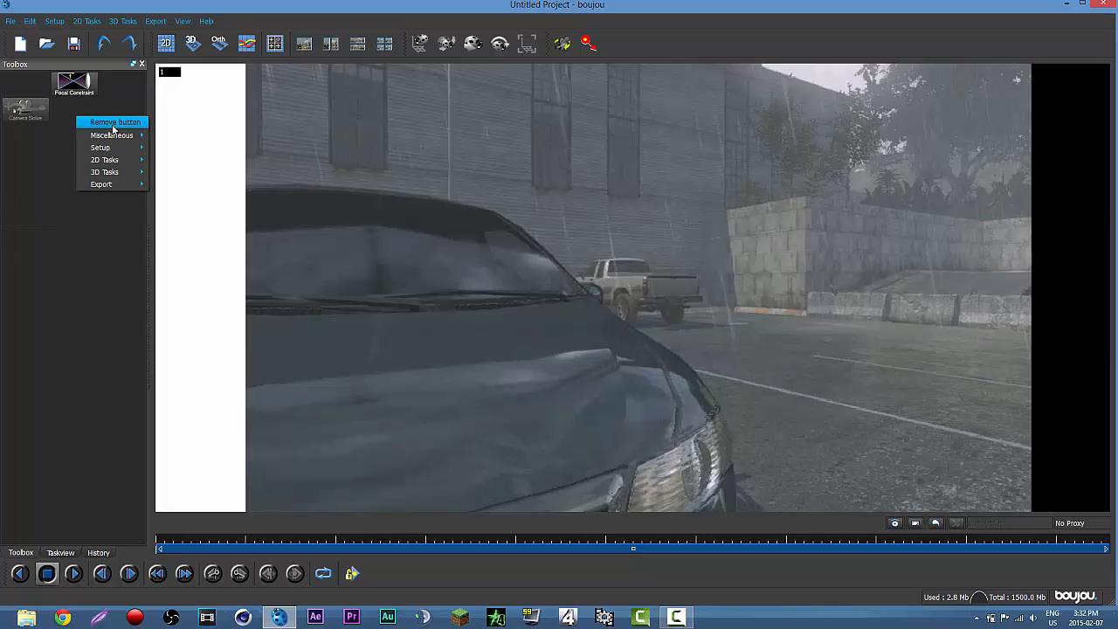
pyautogui.moveTo(128, 149)
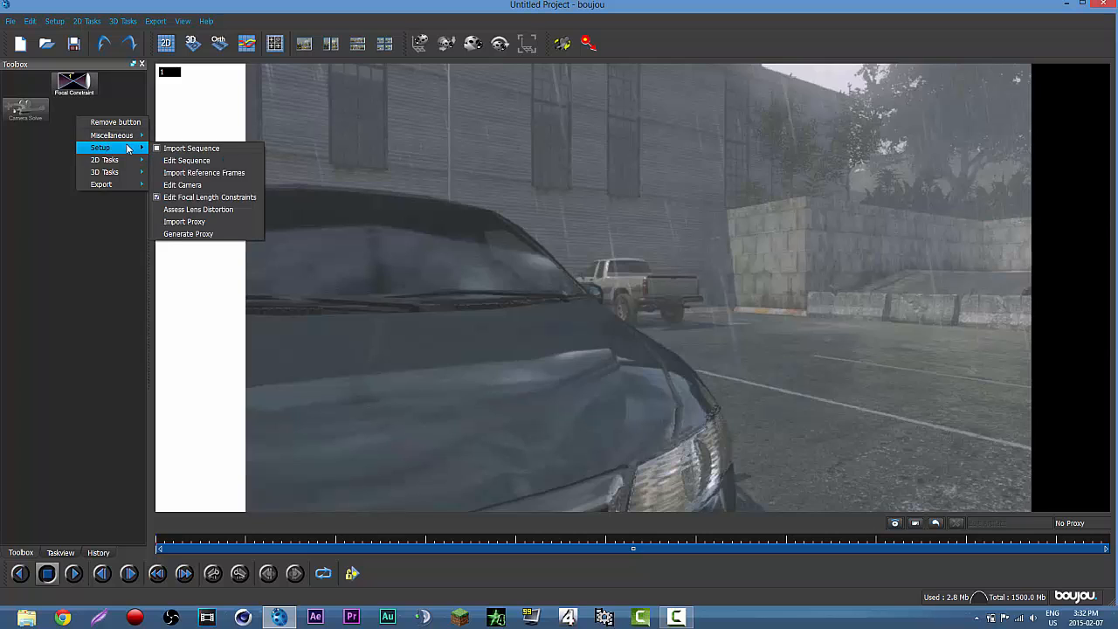
pyautogui.moveTo(129, 175)
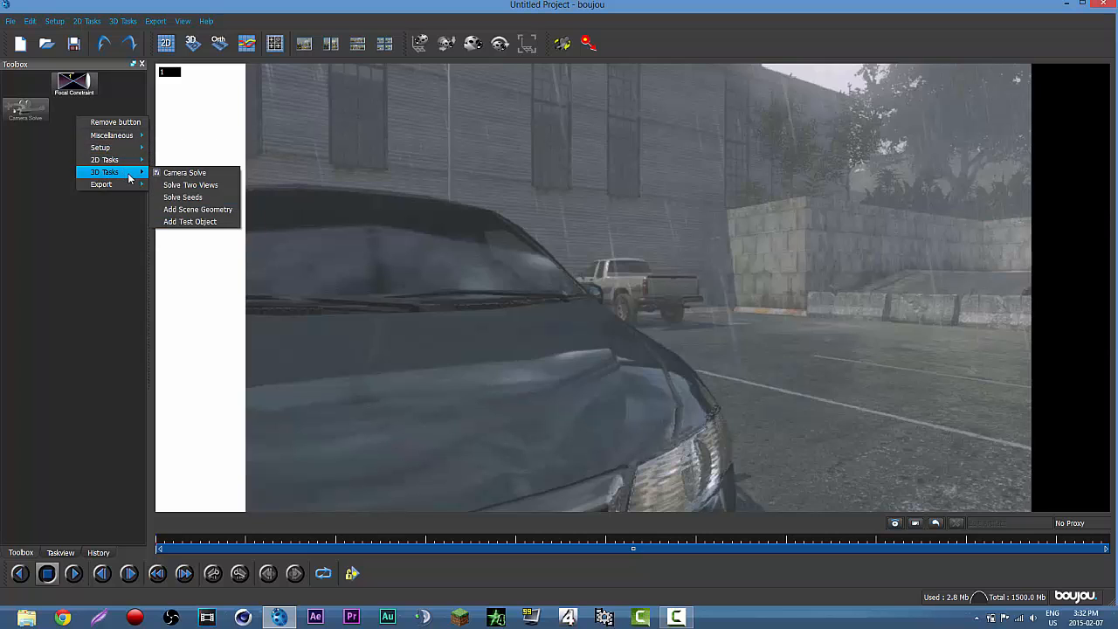
pyautogui.click(223, 209)
pyautogui.rightClick(29, 139)
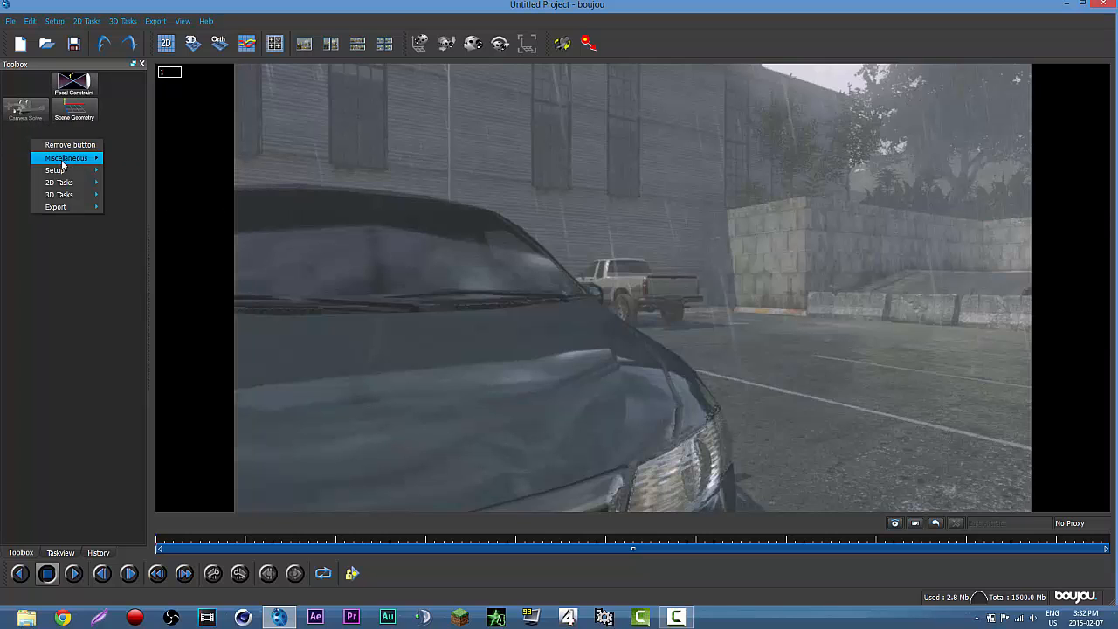
pyautogui.moveTo(70, 194)
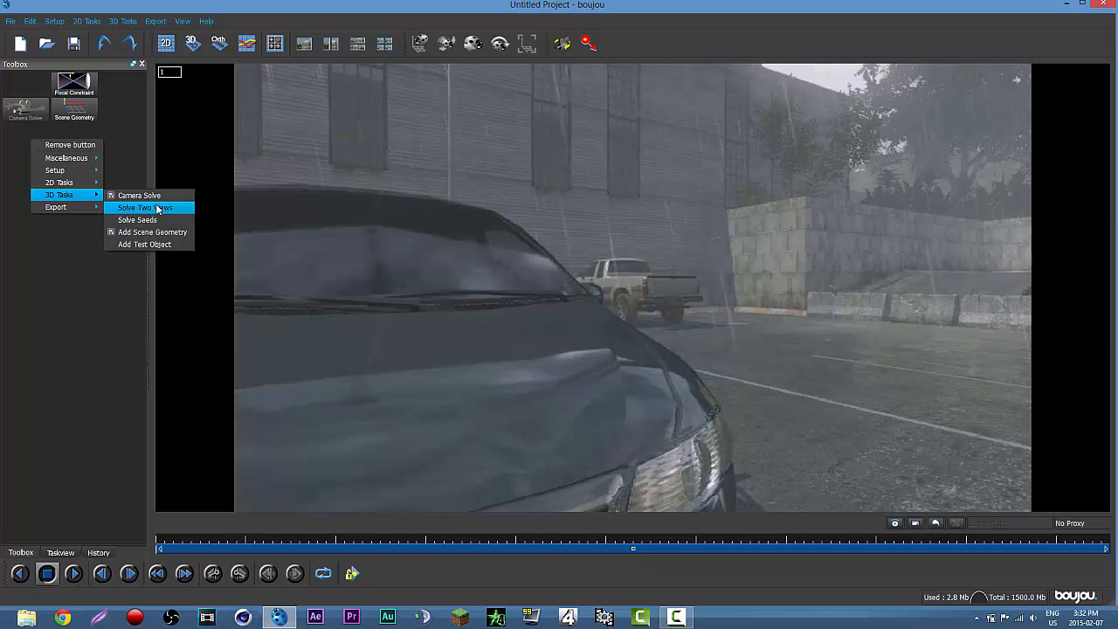
pyautogui.click(163, 219)
# Step: Add a Solve Two Views button to the toolbox and replace it with an Add Test Object button
pyautogui.rightClick(68, 142)
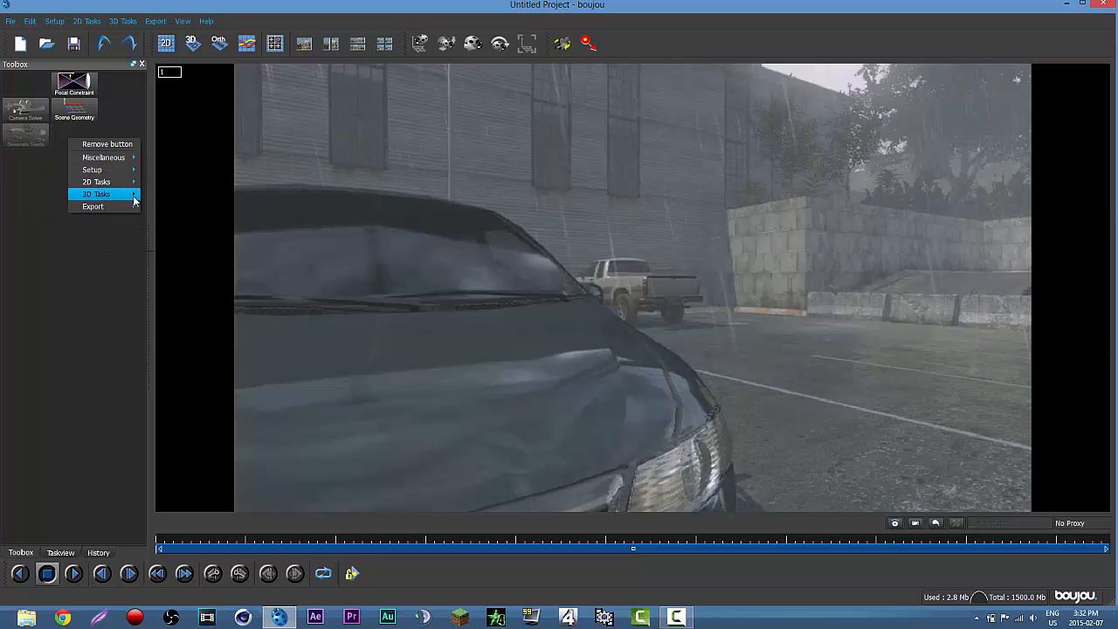
pyautogui.click(173, 207)
pyautogui.rightClick(23, 161)
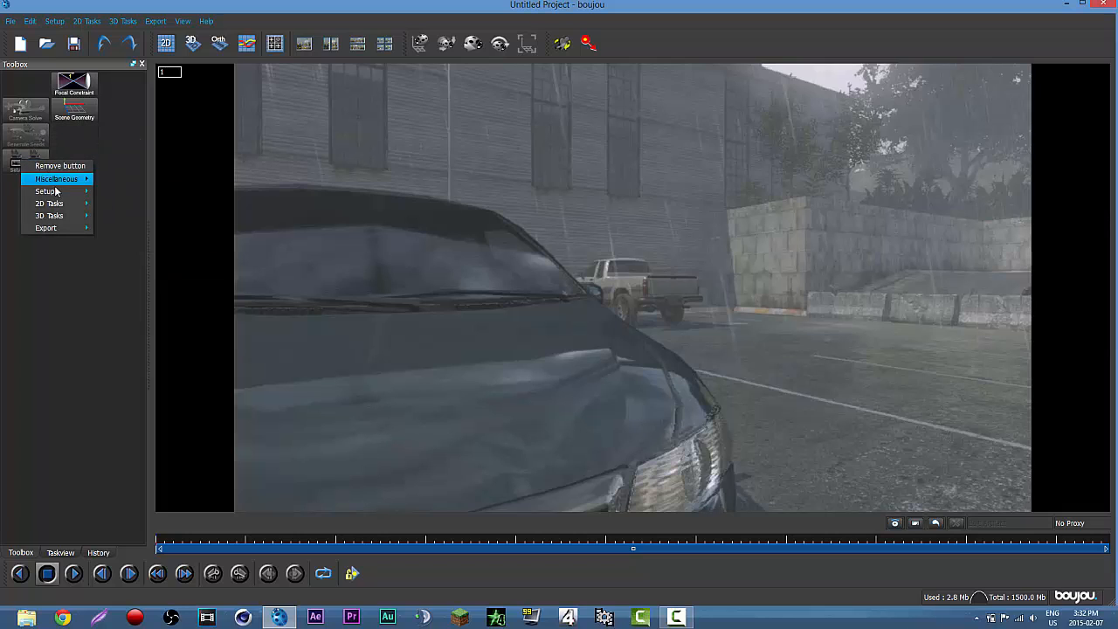
pyautogui.moveTo(66, 216)
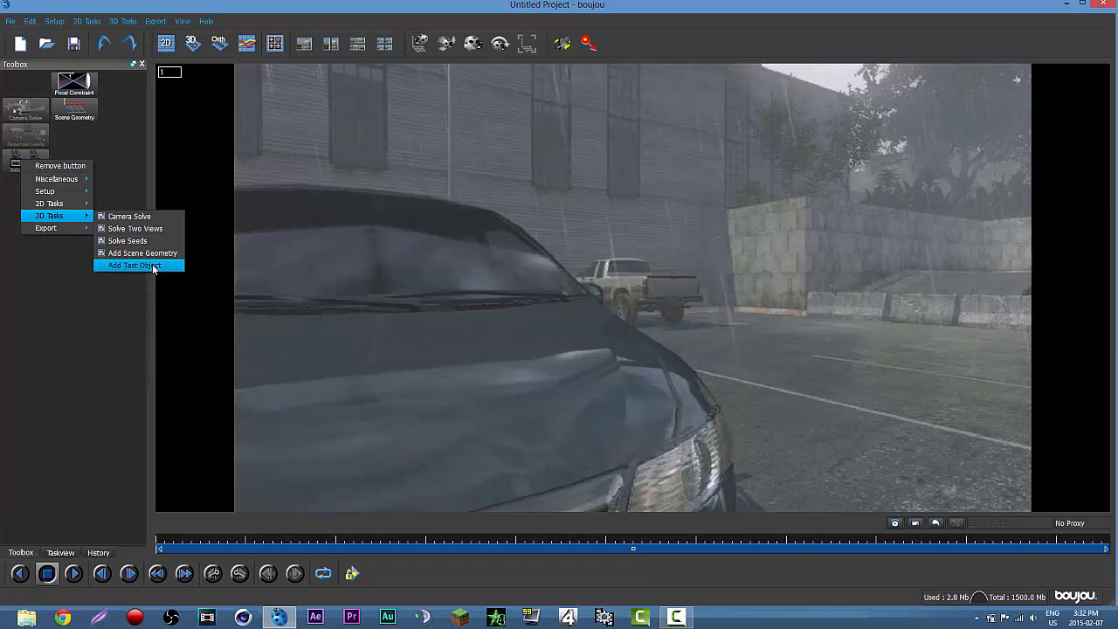
pyautogui.click(153, 267)
# Step: Add the Import Sequence button below Scene Geometry in the toolbox, and a Track Features button under it
pyautogui.rightClick(65, 143)
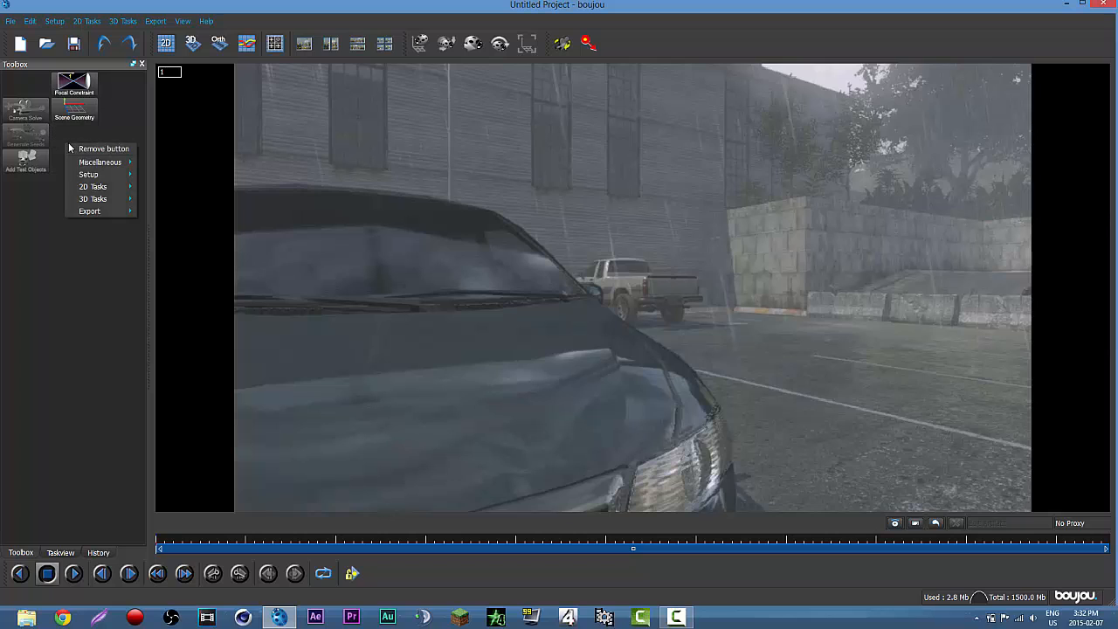
pyautogui.moveTo(105, 210)
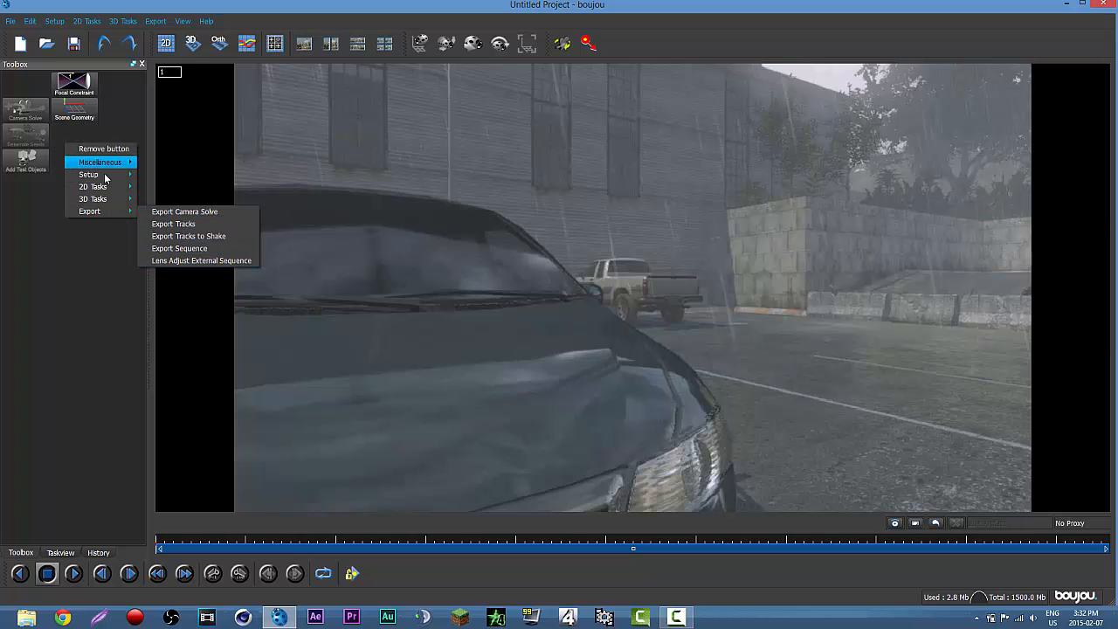
pyautogui.moveTo(106, 178)
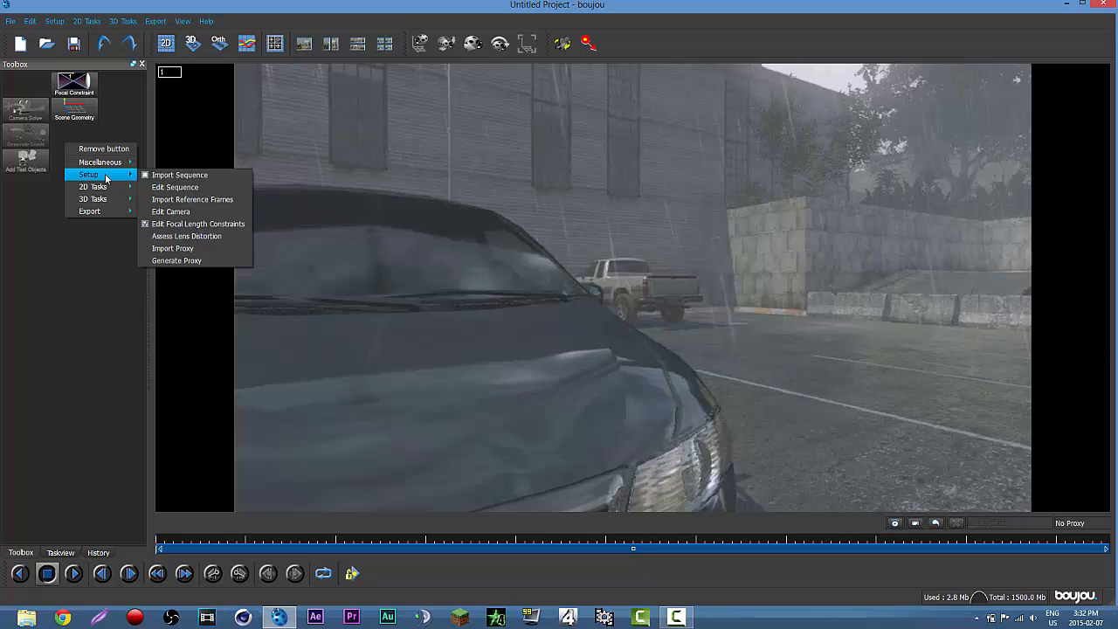
pyautogui.click(197, 179)
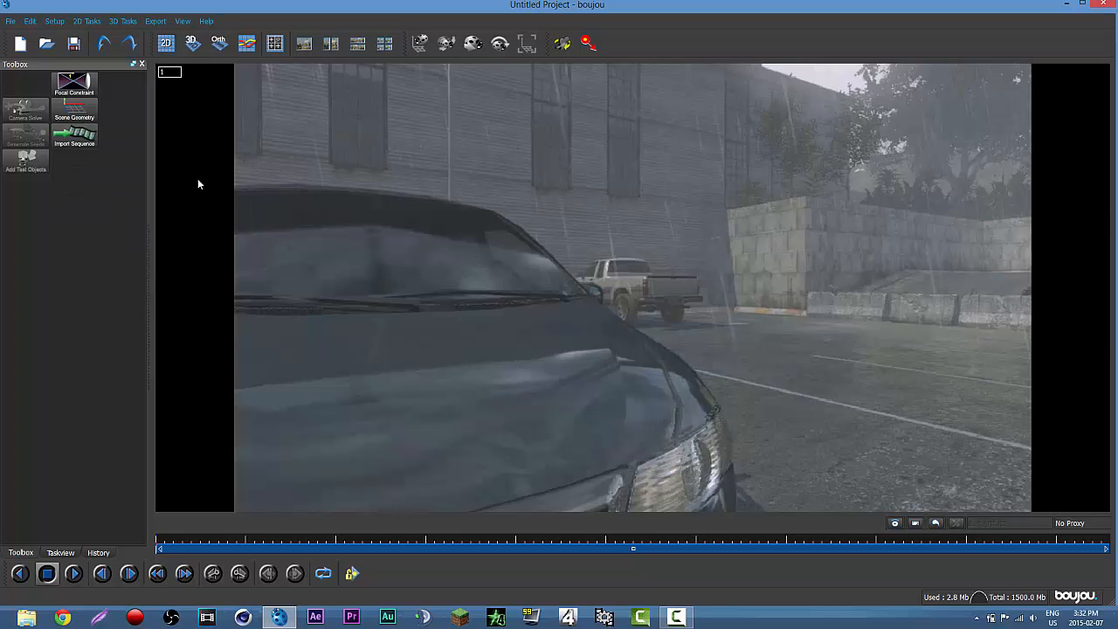
pyautogui.rightClick(75, 168)
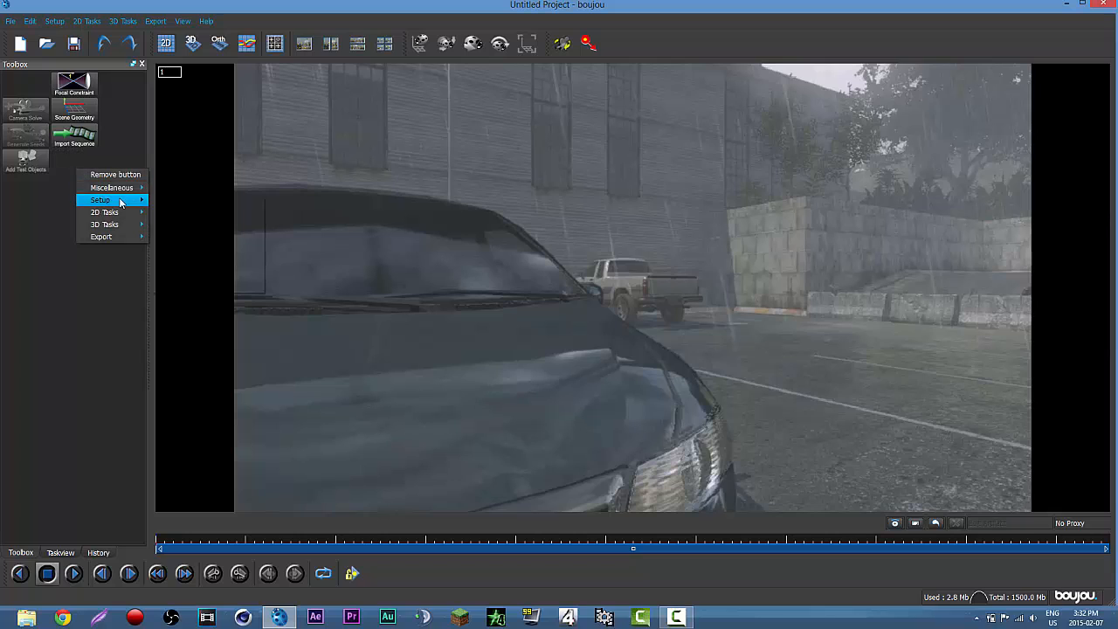
pyautogui.moveTo(131, 225)
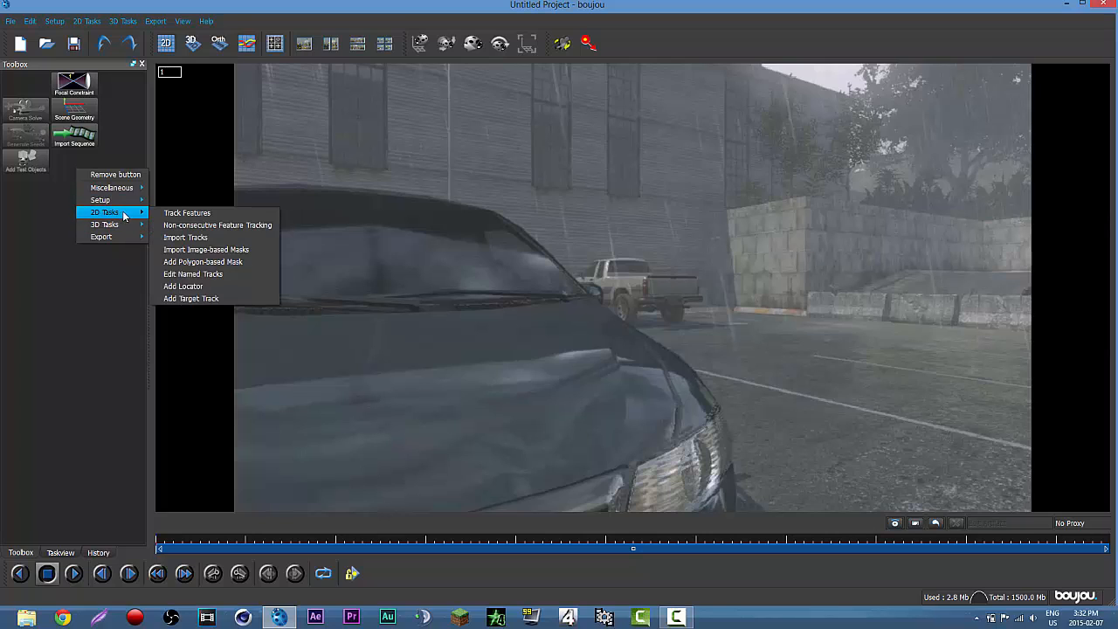
pyautogui.click(187, 213)
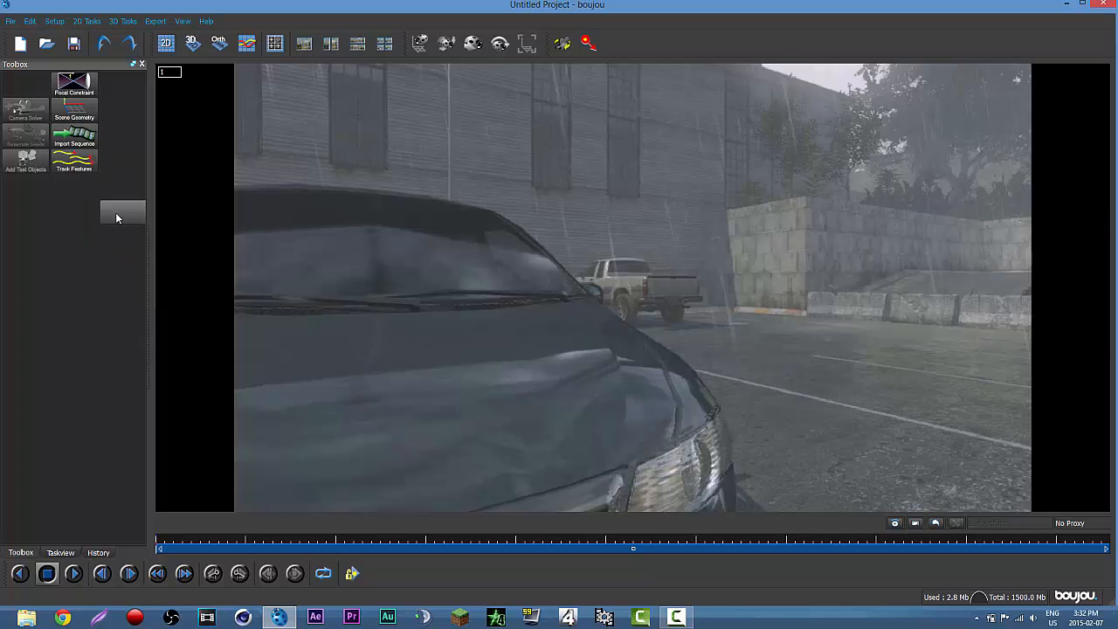
# Step: Track features across all frames of Sequence 1 with the sensitivity raised to maximum
pyautogui.click(75, 159)
pyautogui.click(149, 255)
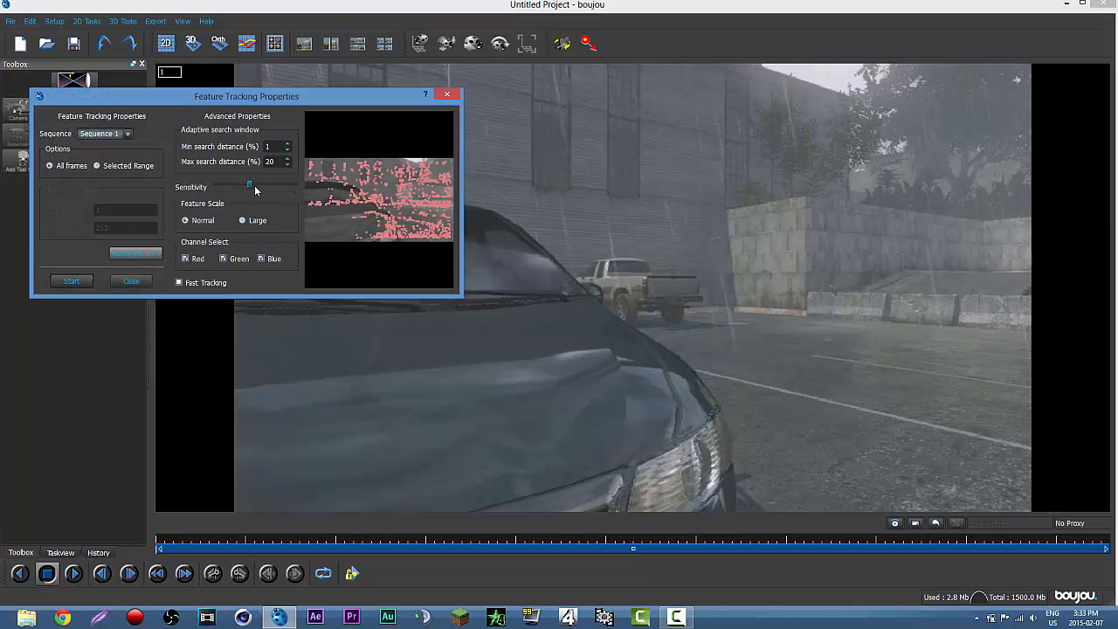
pyautogui.moveTo(251, 184); pyautogui.dragTo(317, 183)
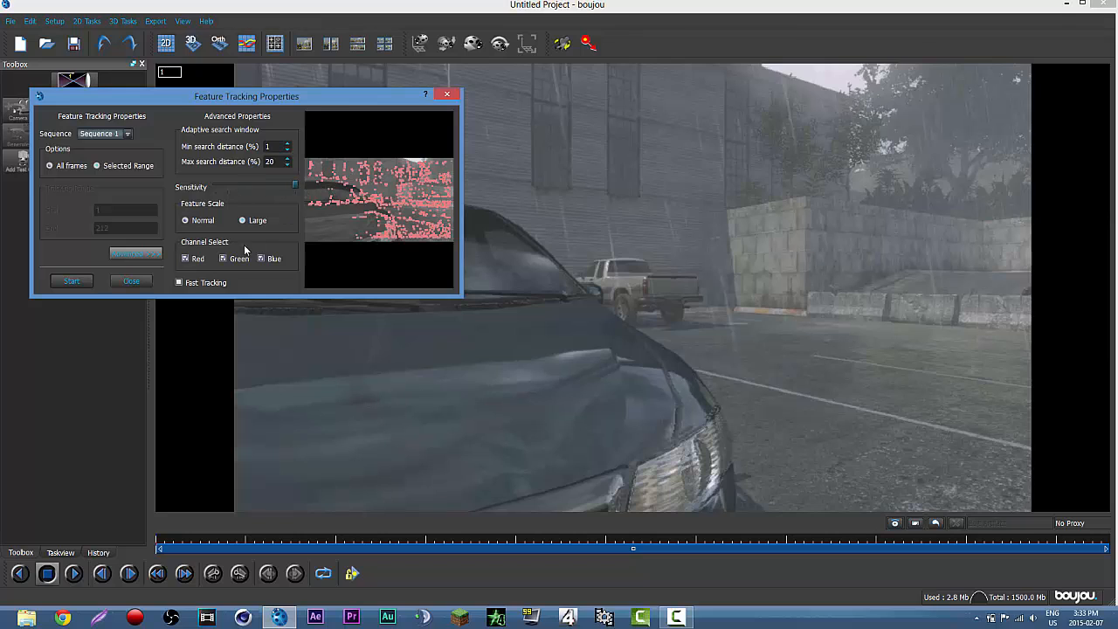
pyautogui.click(84, 282)
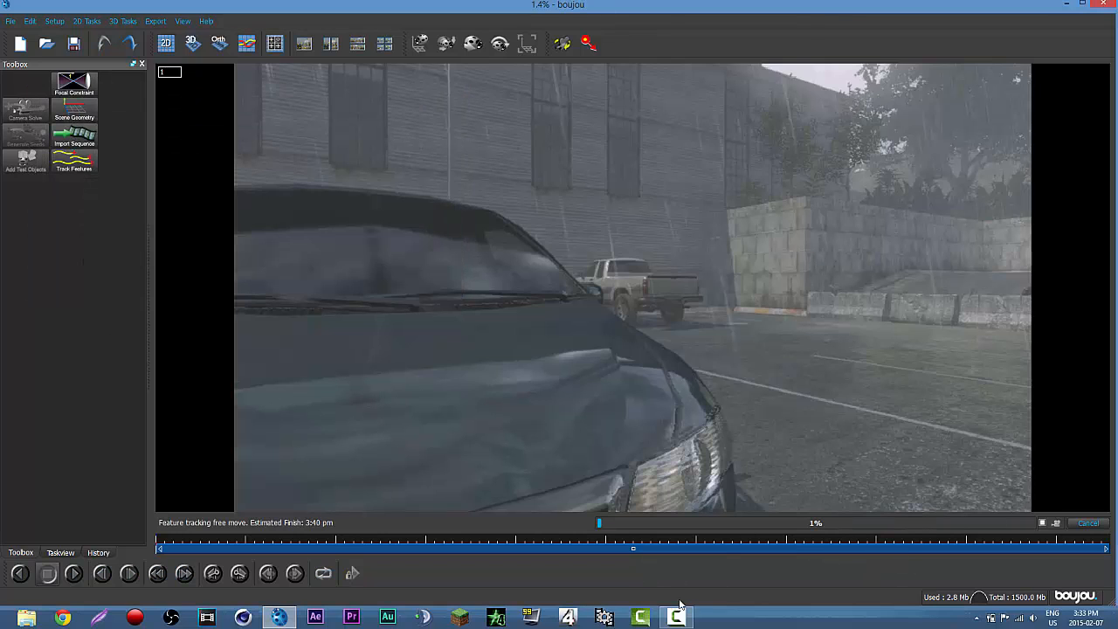
pyautogui.click(678, 618)
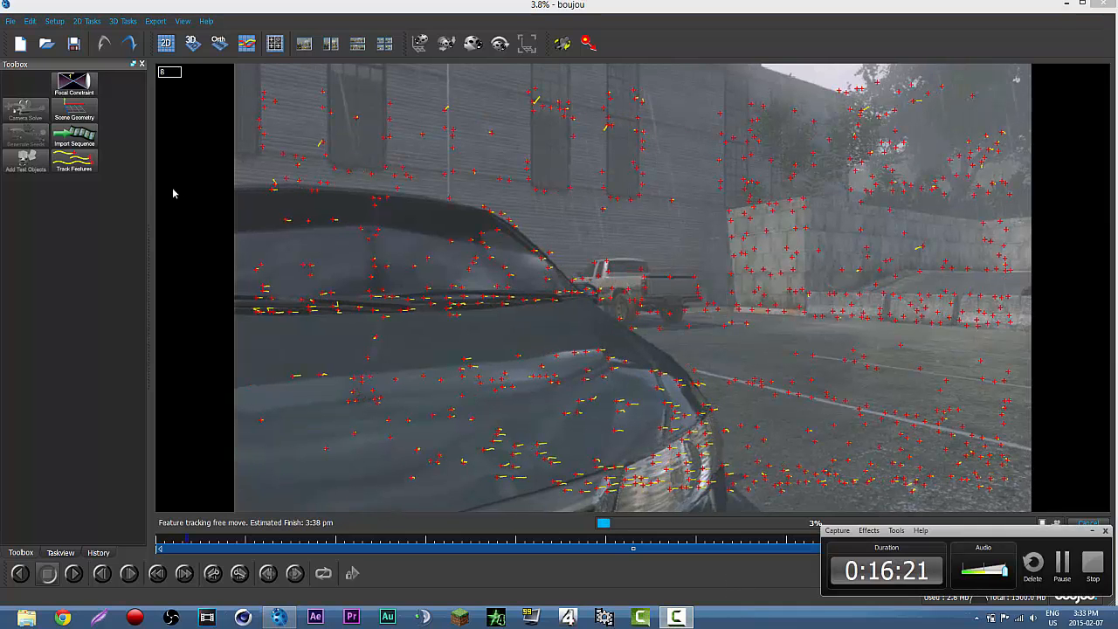
# Step: Move the Track Features button below Add Test Objects in the toolbox and look through the 3D task choices
pyautogui.moveTo(56, 153); pyautogui.dragTo(28, 197)
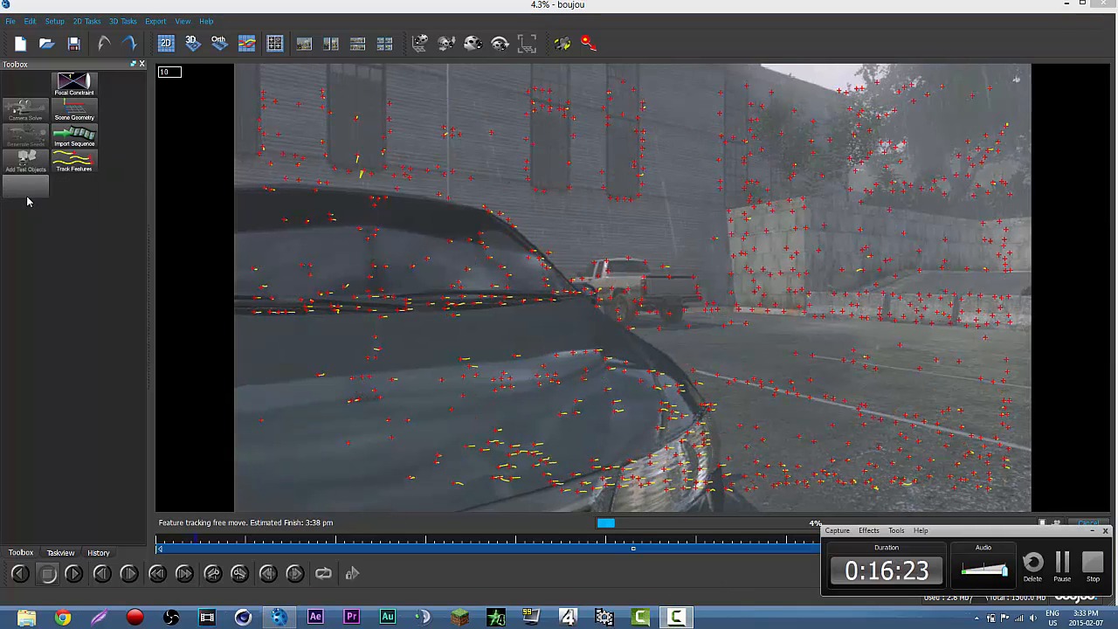
pyautogui.rightClick(29, 197)
pyautogui.moveTo(52, 243)
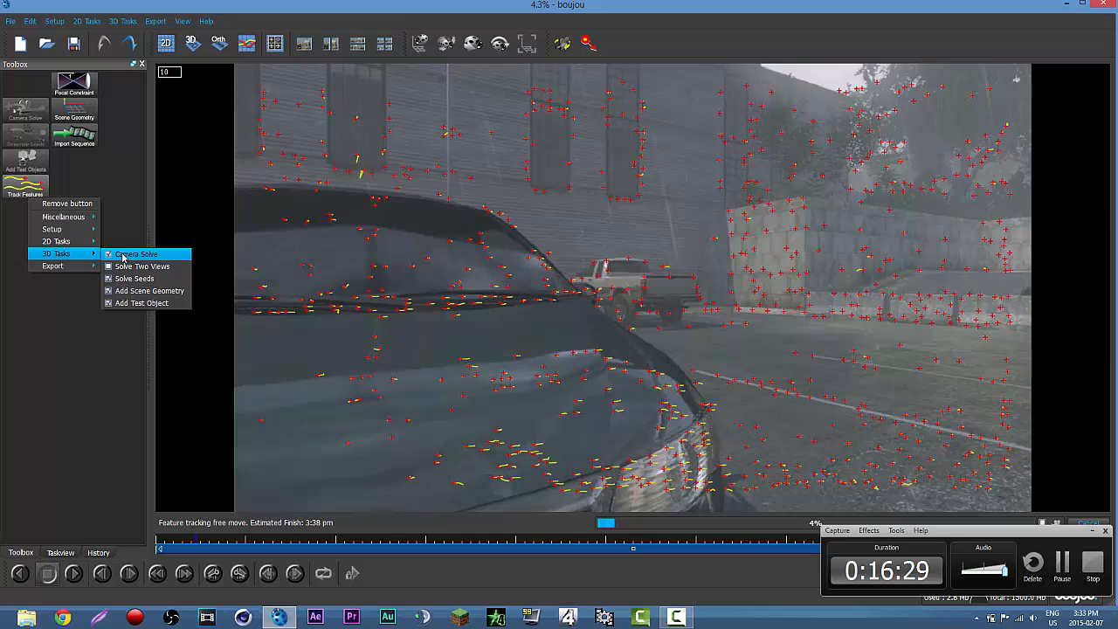
pyautogui.click(105, 176)
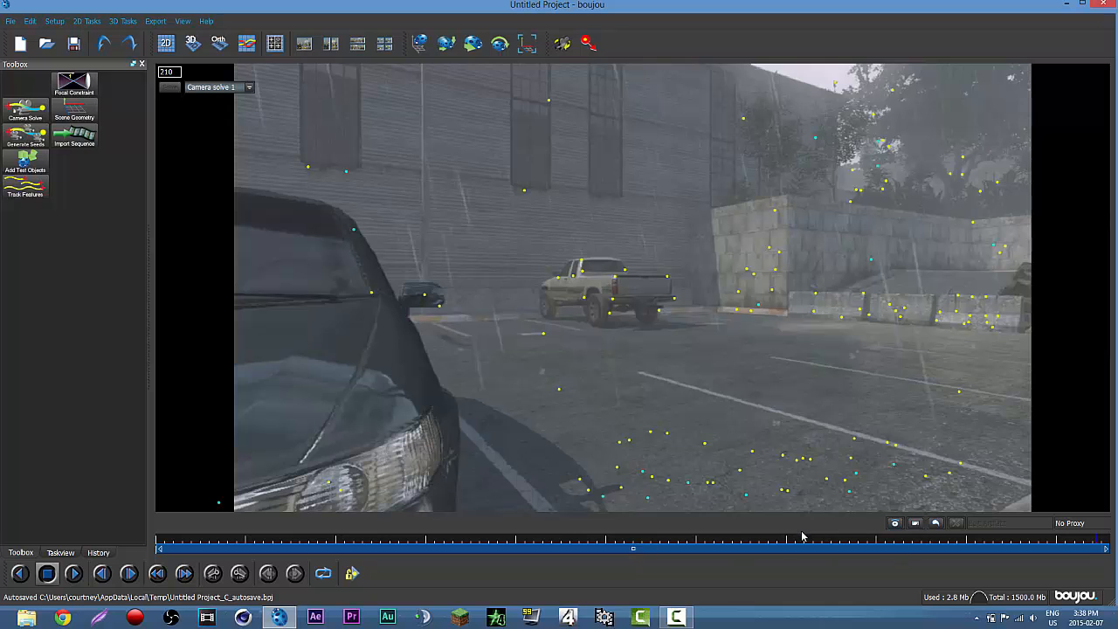
# Step: Scrub the solved sequence to frame 212 and add an x-axis coordinate frame hint in Scene Geometry
pyautogui.moveTo(788, 545); pyautogui.dragTo(950, 549)
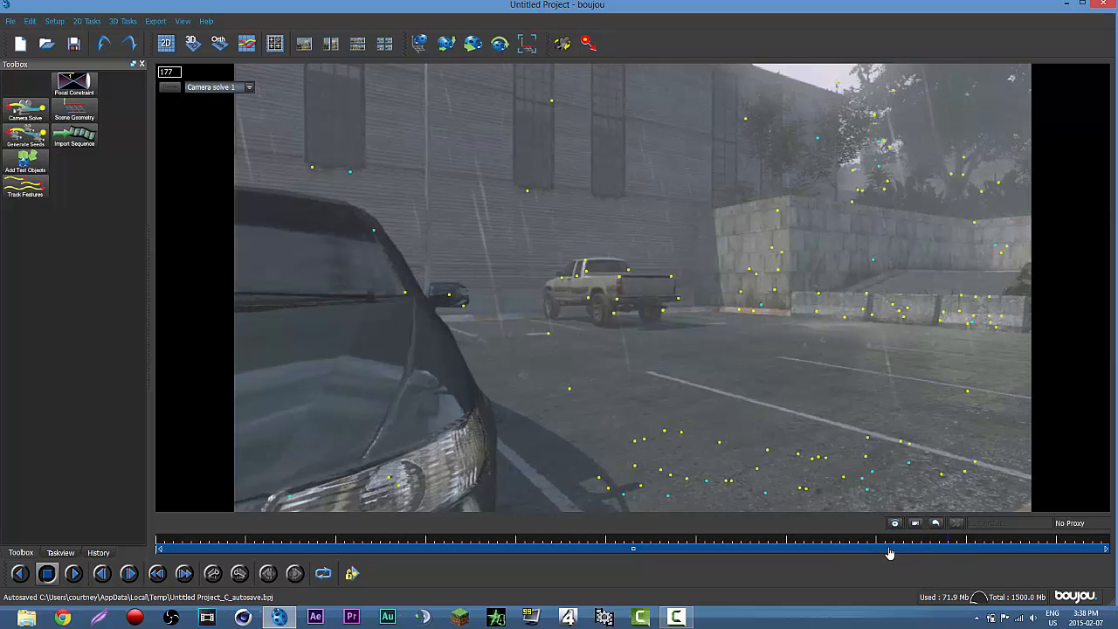
pyautogui.moveTo(950, 543); pyautogui.dragTo(1115, 543)
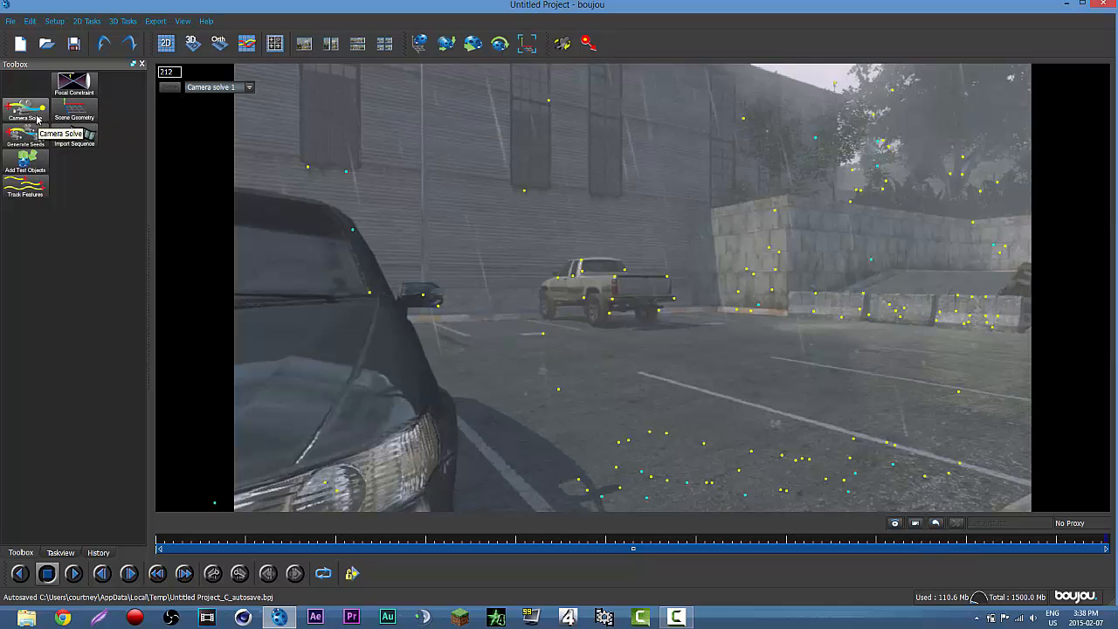
pyautogui.click(76, 110)
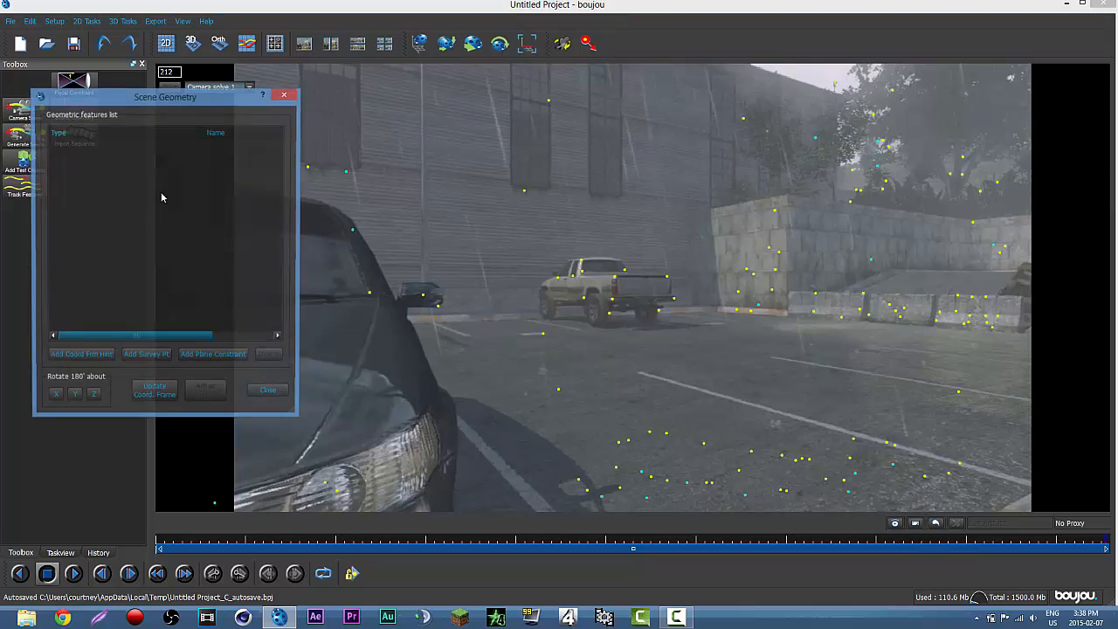
pyautogui.click(96, 356)
pyautogui.click(285, 315)
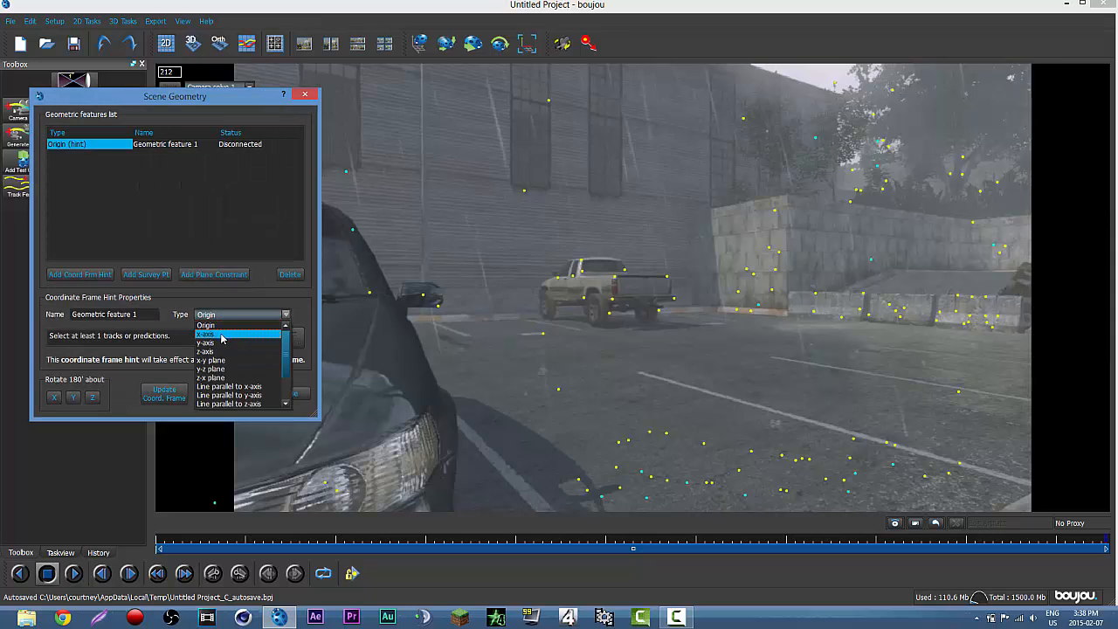
pyautogui.click(222, 338)
pyautogui.moveTo(190, 100); pyautogui.dragTo(196, 48)
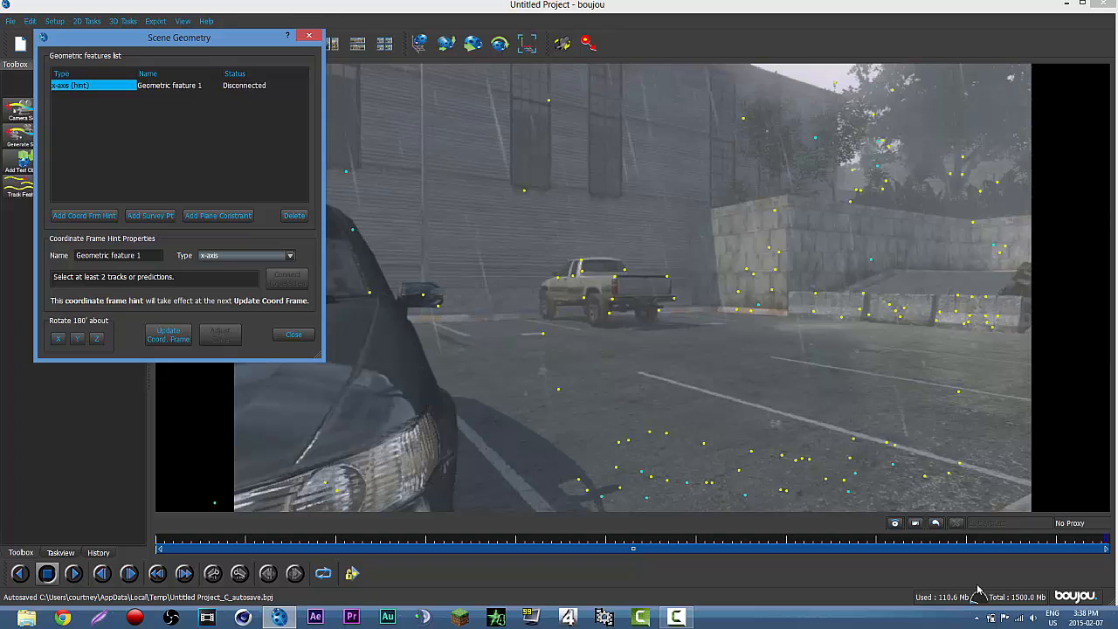
# Step: Connect track 6465 and the pavement track beside the pickup to the x-axis hint, and update the coordinate frame
pyautogui.click(959, 469)
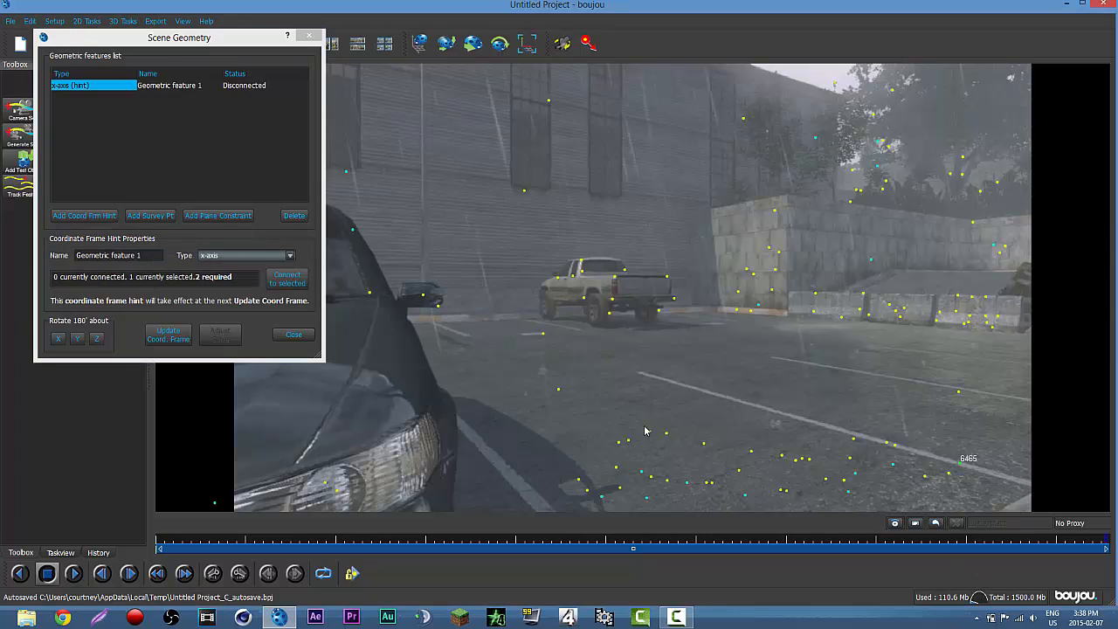
pyautogui.keyDown('ctrl'); pyautogui.click(543, 334); pyautogui.keyUp('ctrl')
pyautogui.click(287, 279)
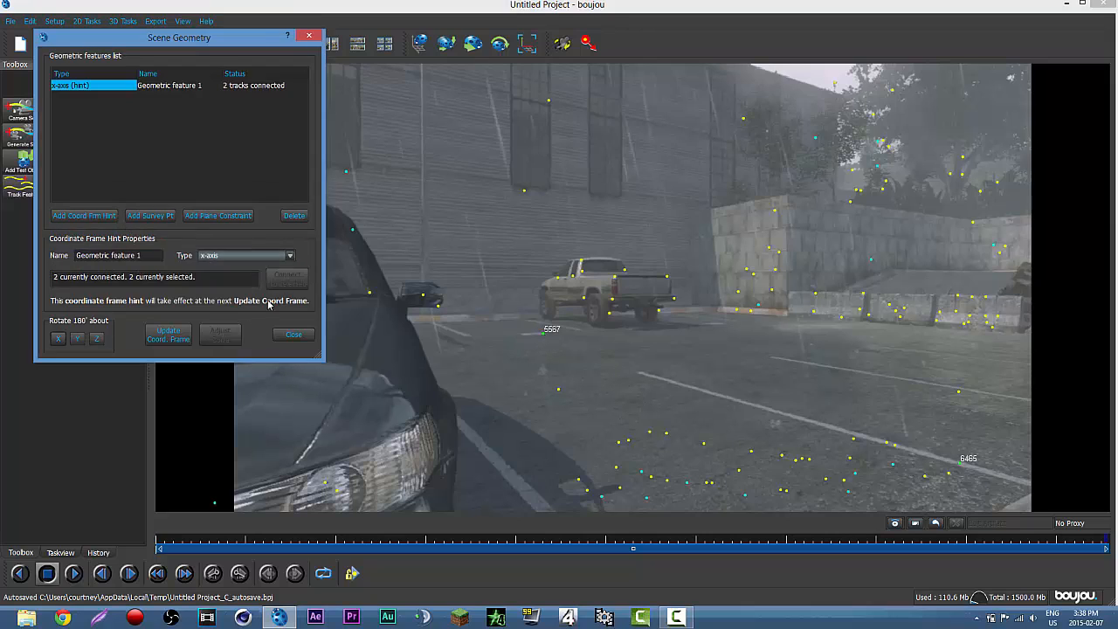
pyautogui.click(180, 340)
# Step: Try connecting tracks 526 and 6242 to the x-axis hint, and replace that hint with a fresh x-axis hint
pyautogui.click(887, 448)
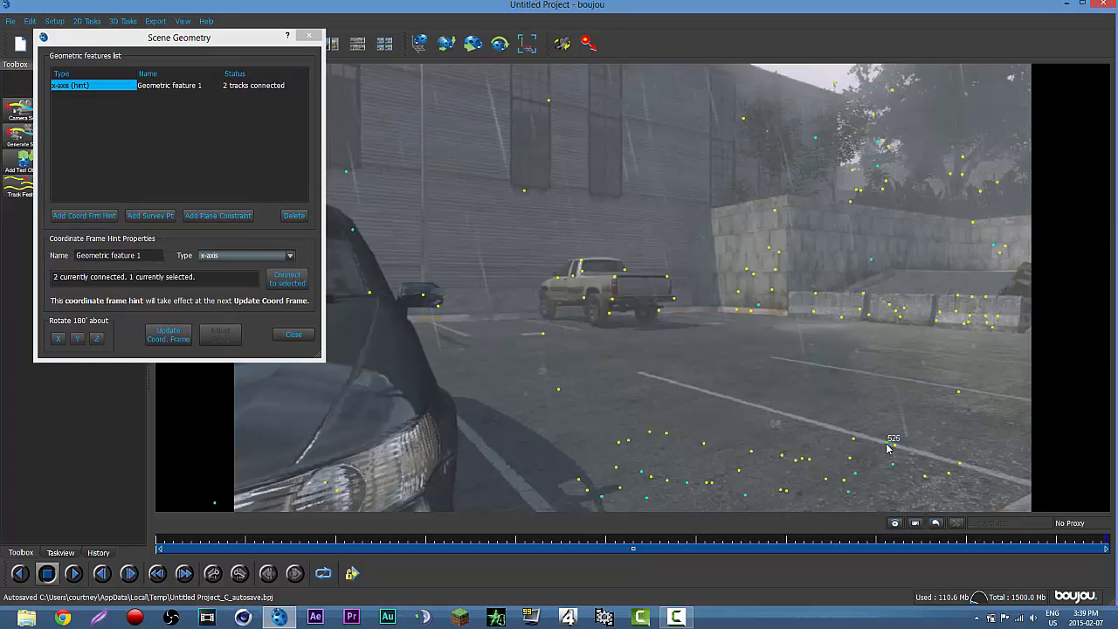
pyautogui.keyDown('ctrl'); pyautogui.click(848, 487); pyautogui.keyUp('ctrl')
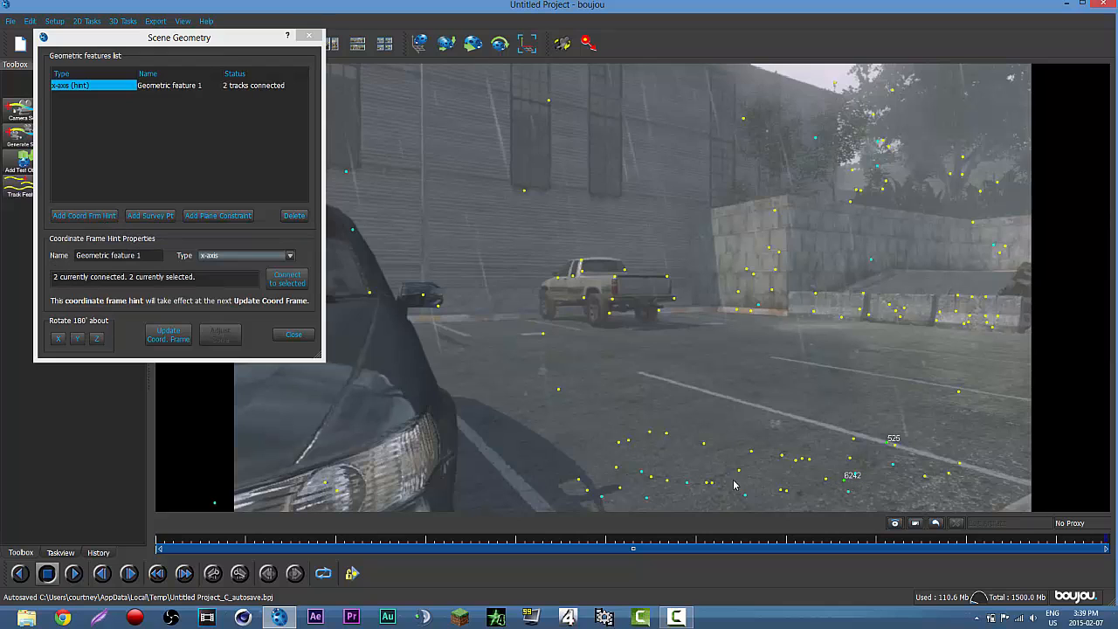
pyautogui.click(296, 279)
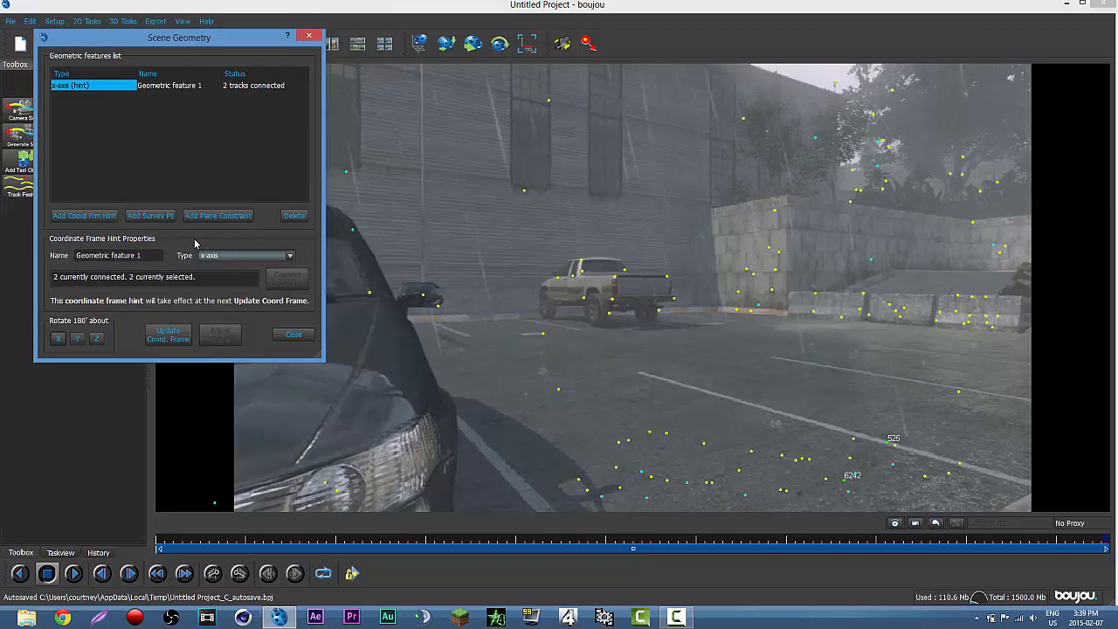
pyautogui.click(289, 216)
pyautogui.click(113, 300)
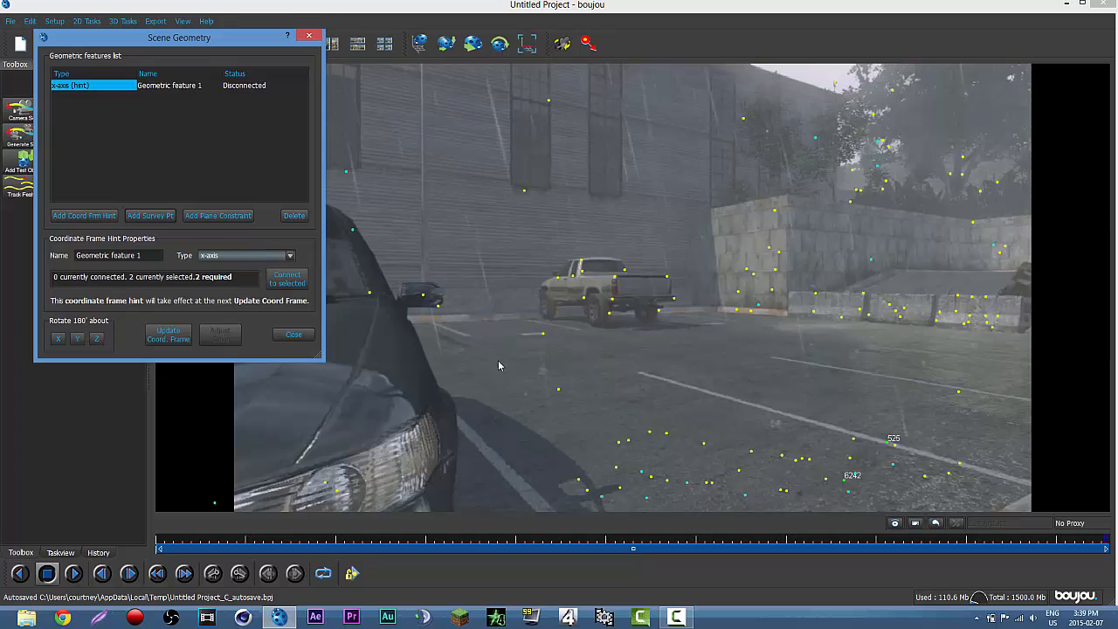
# Step: Connect the new x-axis hint to track 6465 and the pavement track beside the pickup
pyautogui.click(959, 463)
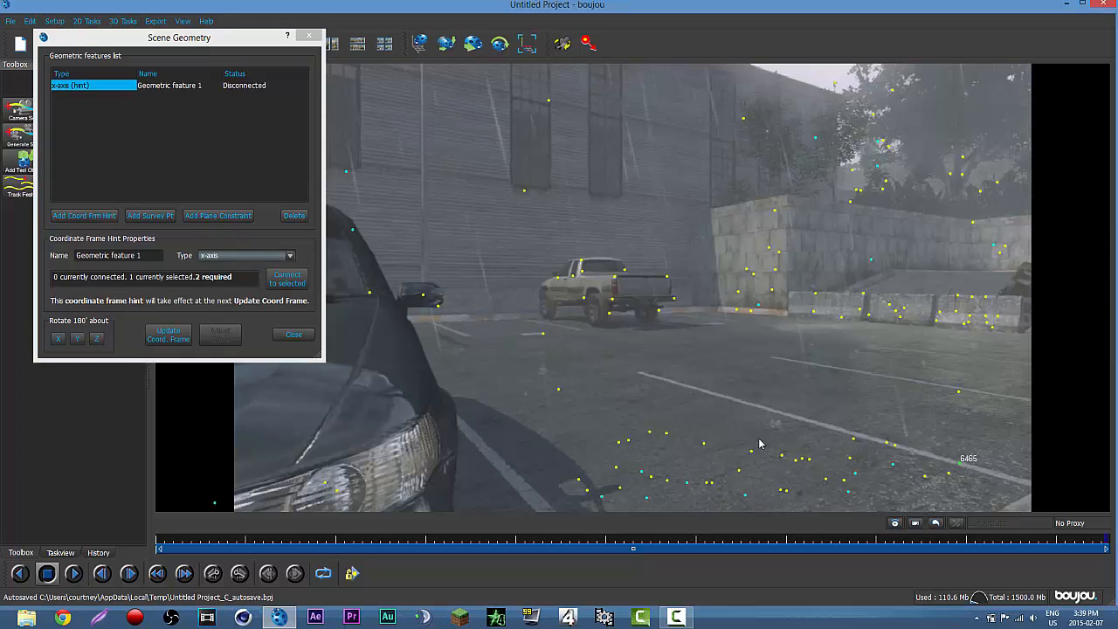
pyautogui.keyDown('ctrl'); pyautogui.click(545, 335); pyautogui.keyUp('ctrl')
pyautogui.click(287, 279)
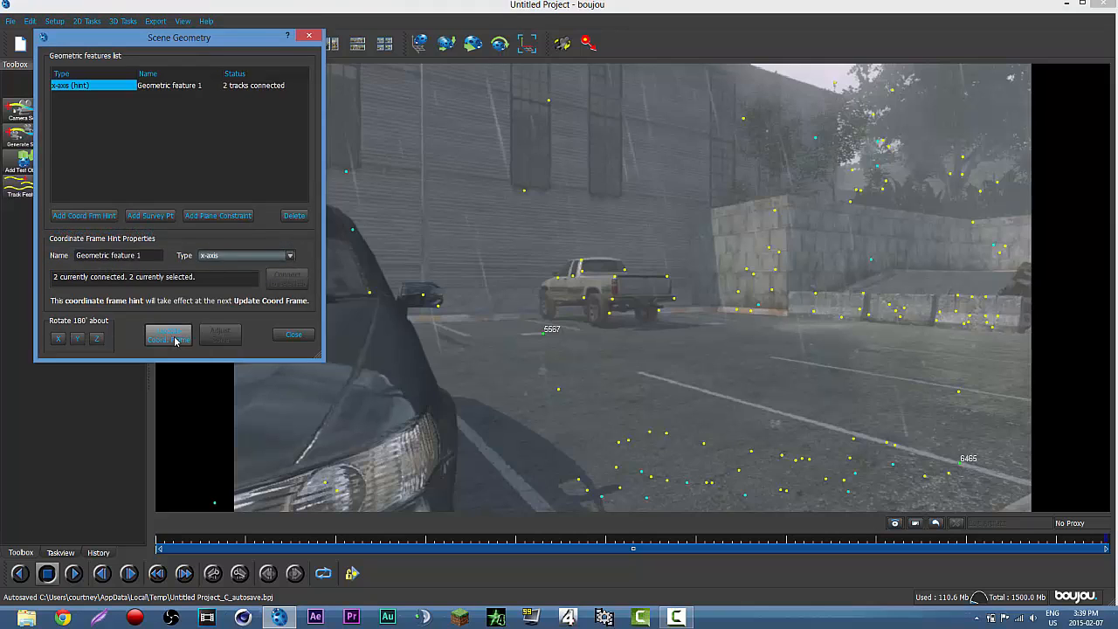
# Step: Add a second coordinate frame hint and set its type to z-axis
pyautogui.click(106, 220)
pyautogui.click(262, 255)
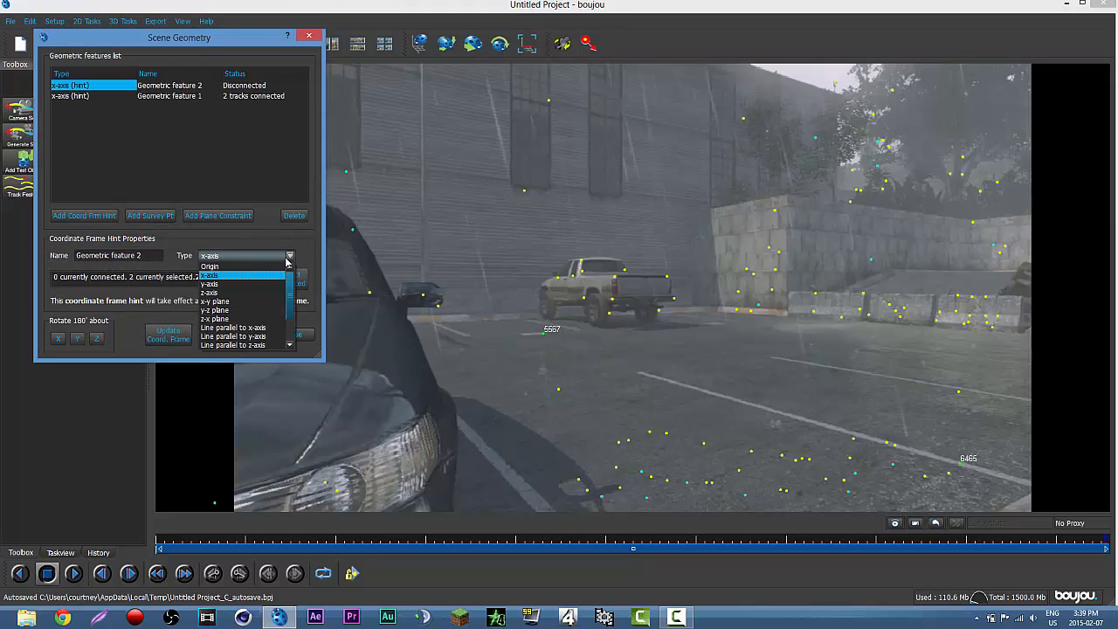
pyautogui.click(234, 295)
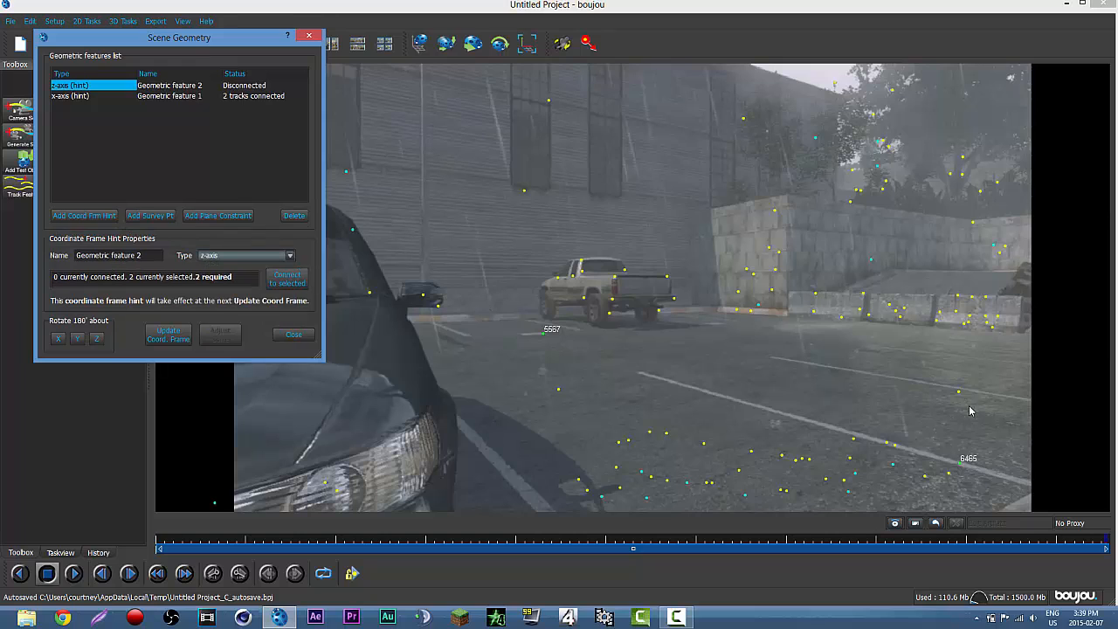
# Step: Connect tracks 526 and 6242 to the z-axis hint, update the coordinate frame and close Scene Geometry
pyautogui.click(885, 447)
pyautogui.click(888, 444)
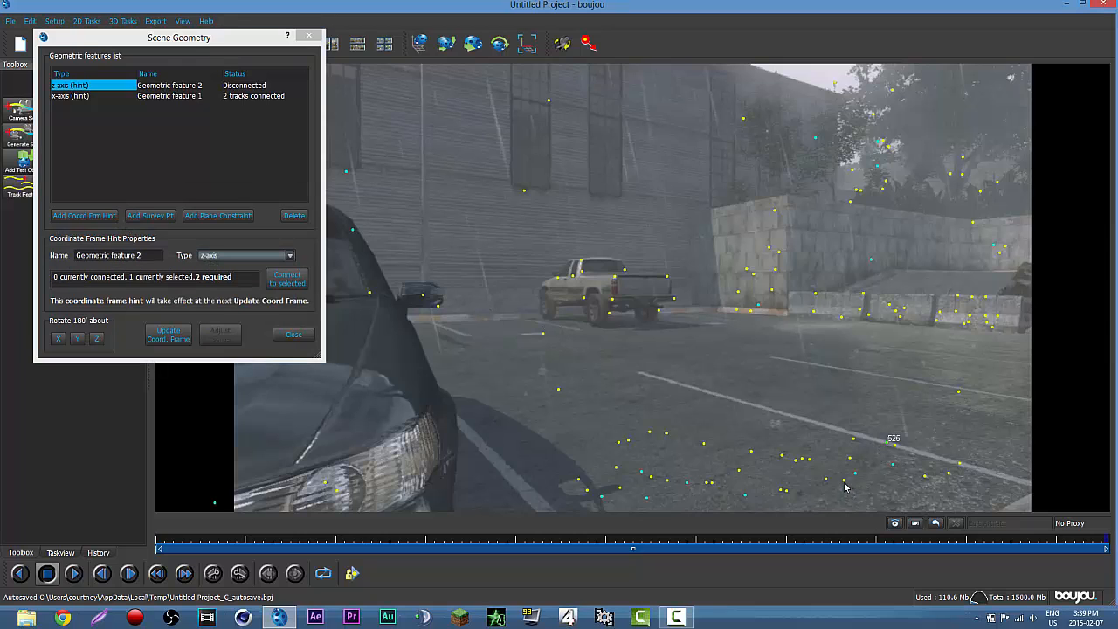
pyautogui.keyDown('shift'); pyautogui.click(844, 486); pyautogui.keyUp('shift')
pyautogui.click(286, 278)
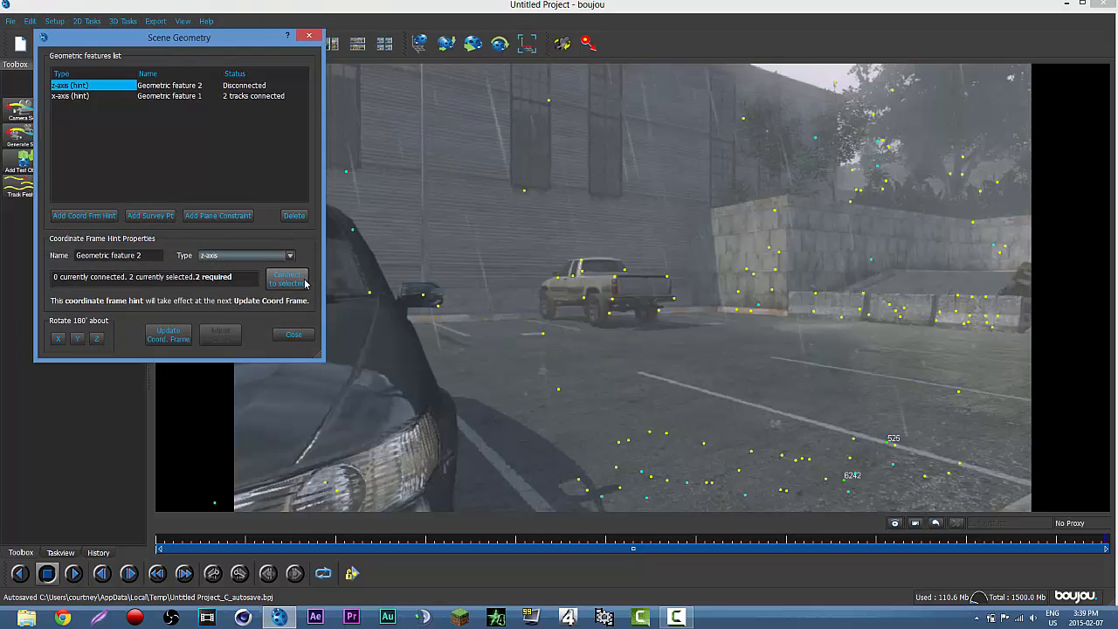
pyautogui.click(181, 340)
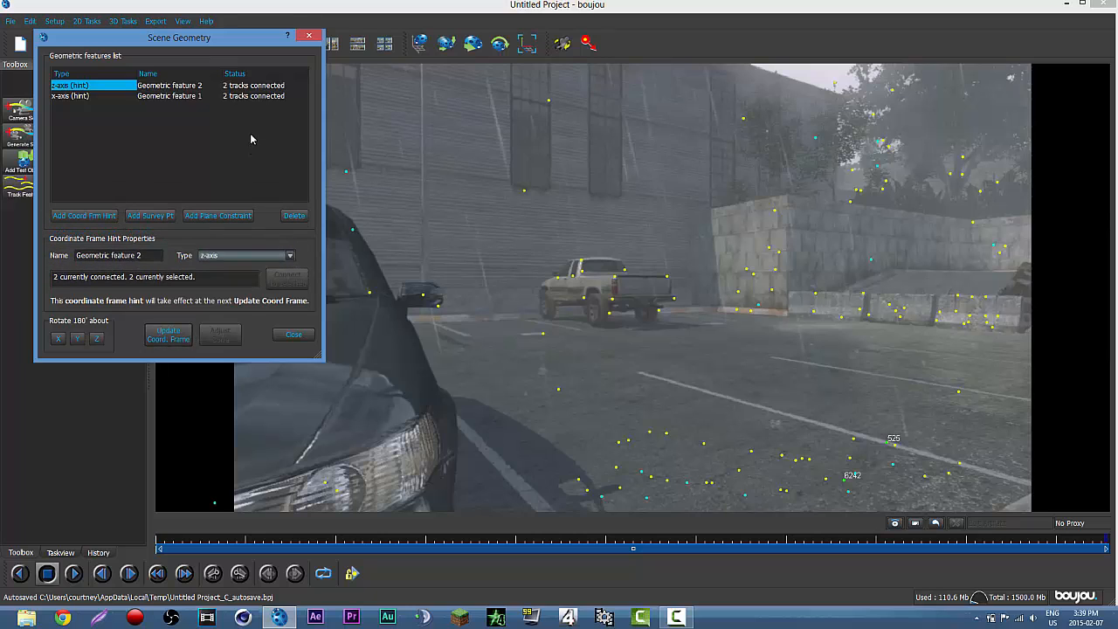
pyautogui.click(309, 39)
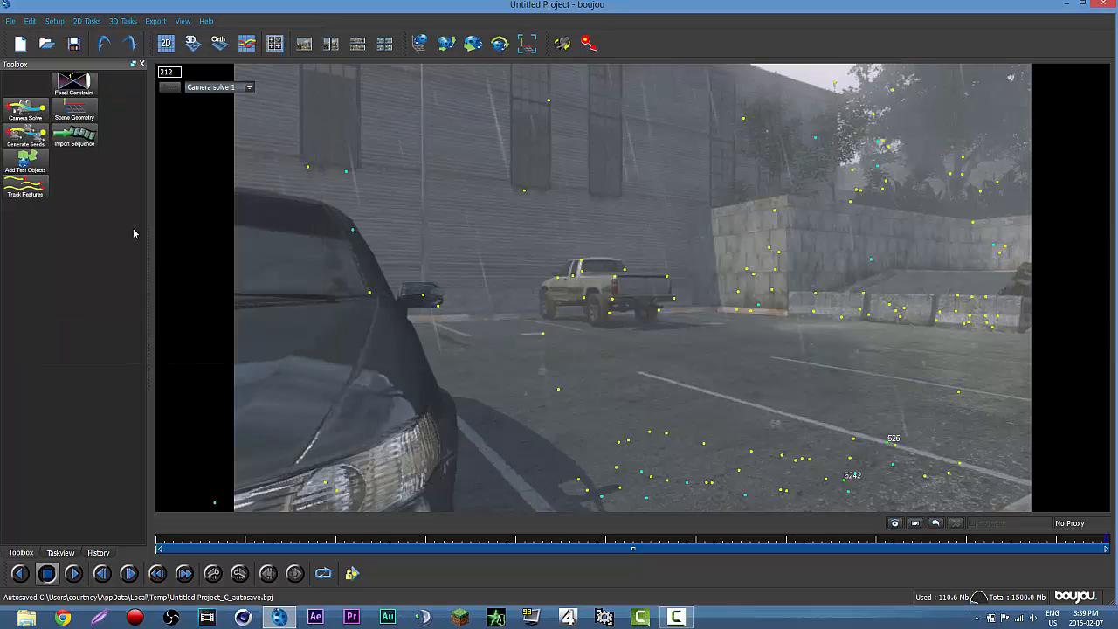
# Step: Set up the camera solve export as Cinema 4D (*.c4d) with the scene scaled by 100
pyautogui.click(152, 21)
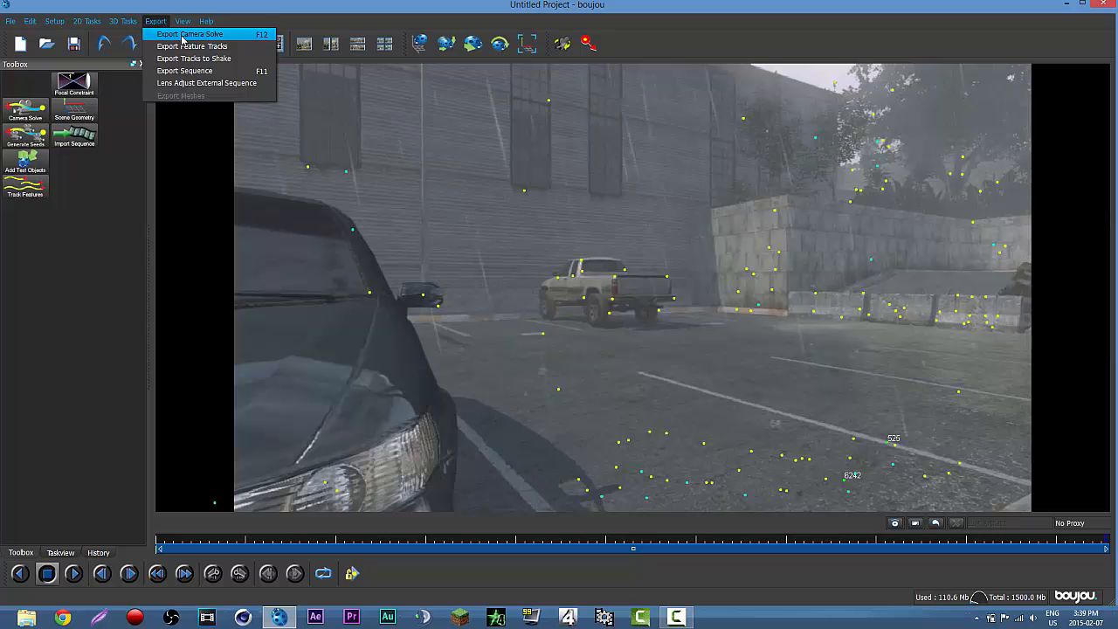
pyautogui.click(175, 34)
pyautogui.click(605, 253)
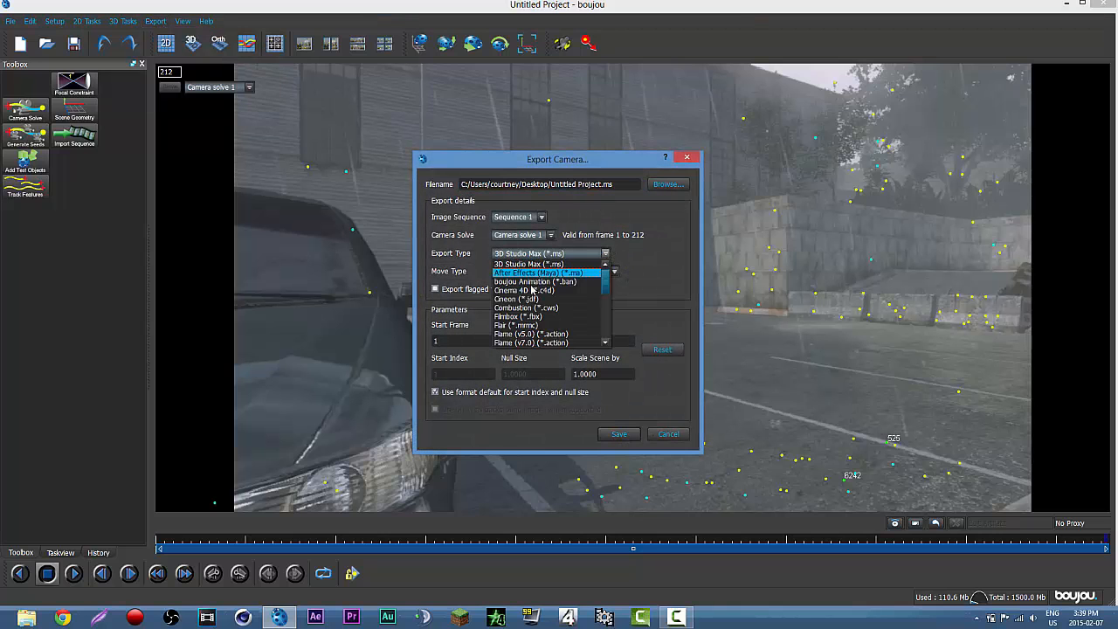
pyautogui.click(555, 301)
pyautogui.doubleClick(615, 373)
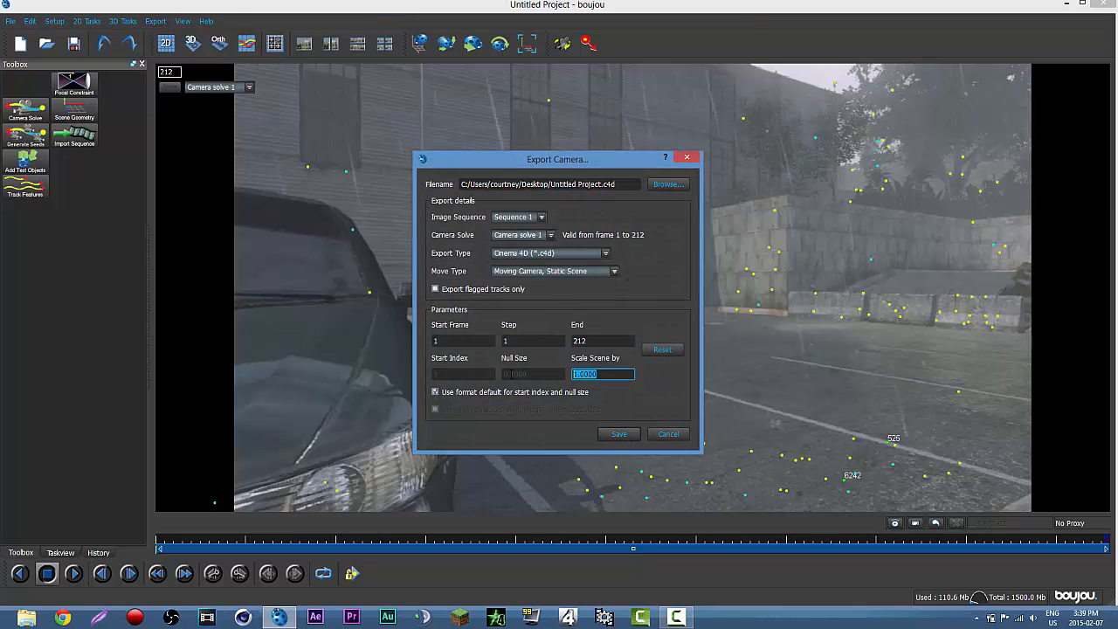
pyautogui.write('10')
# Step: Export the camera solve to the Desktop as "enter the cosmos"
pyautogui.click(668, 185)
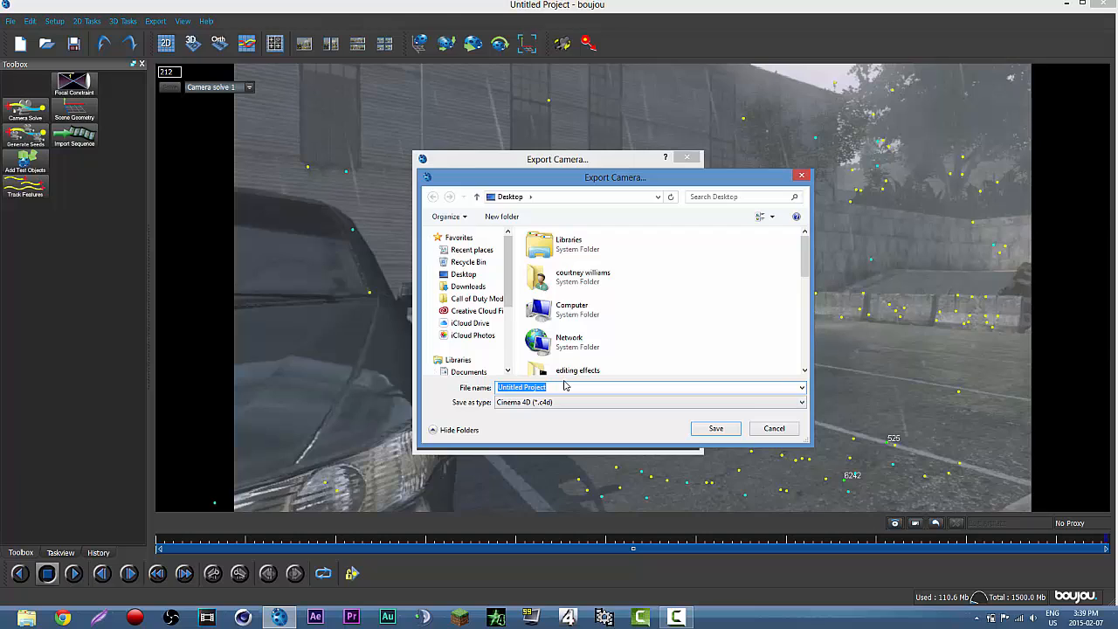
pyautogui.write('enter the cosmos')
pyautogui.click(716, 428)
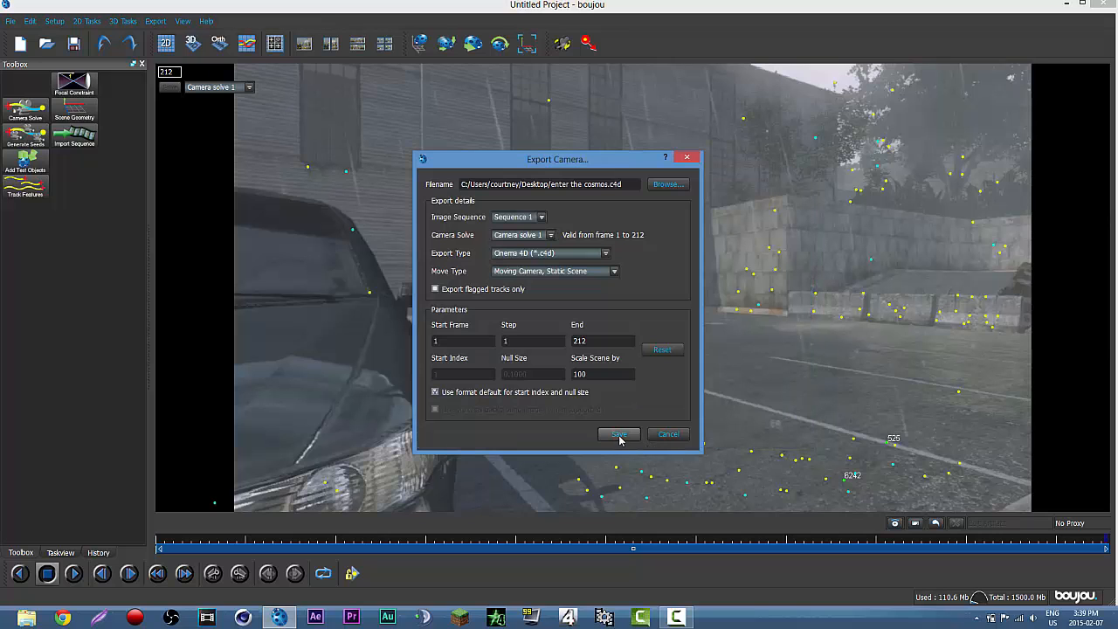
pyautogui.click(618, 434)
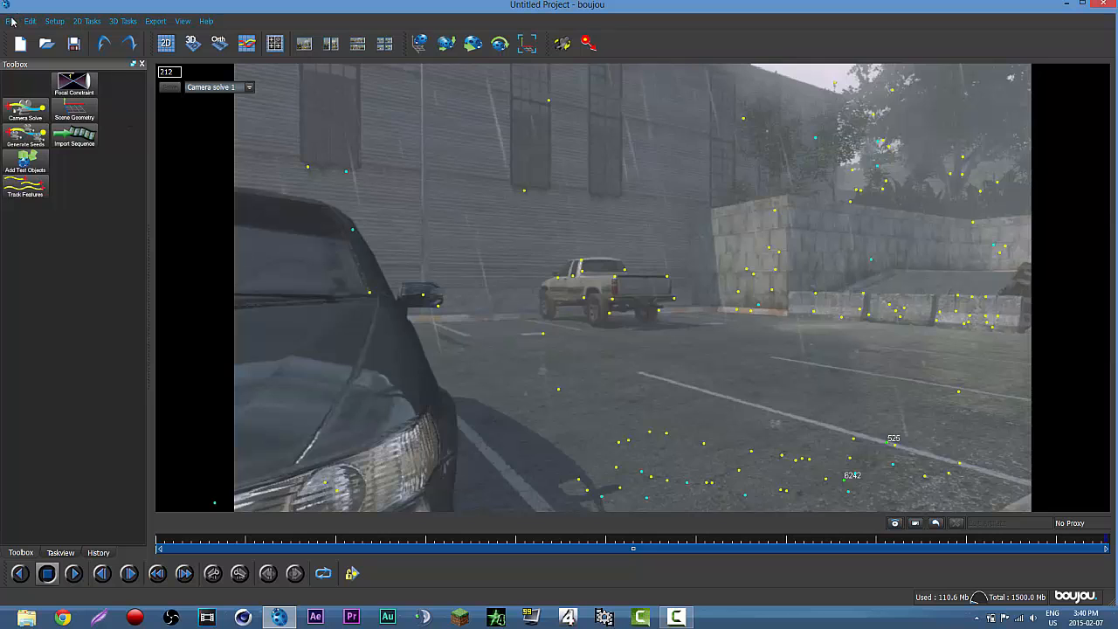
# Step: Save the project to the Desktop as "cosmos track"
pyautogui.click(11, 21)
pyautogui.click(25, 61)
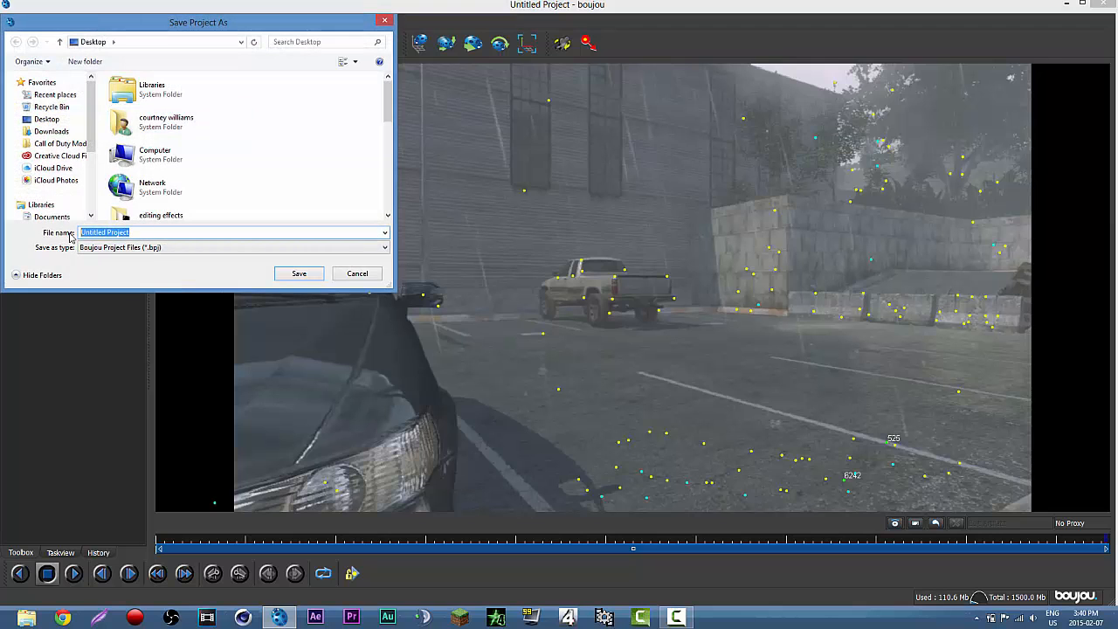
pyautogui.write('tos')
pyautogui.click(295, 273)
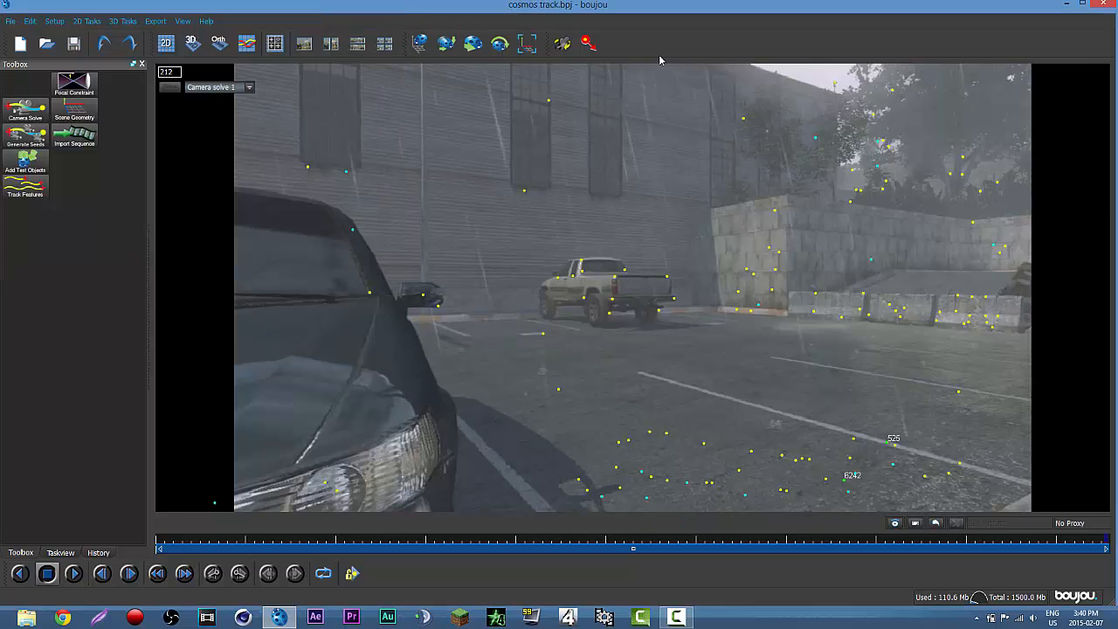
# Step: Close boujou and dismiss the error report without sending it
pyautogui.click(1101, 5)
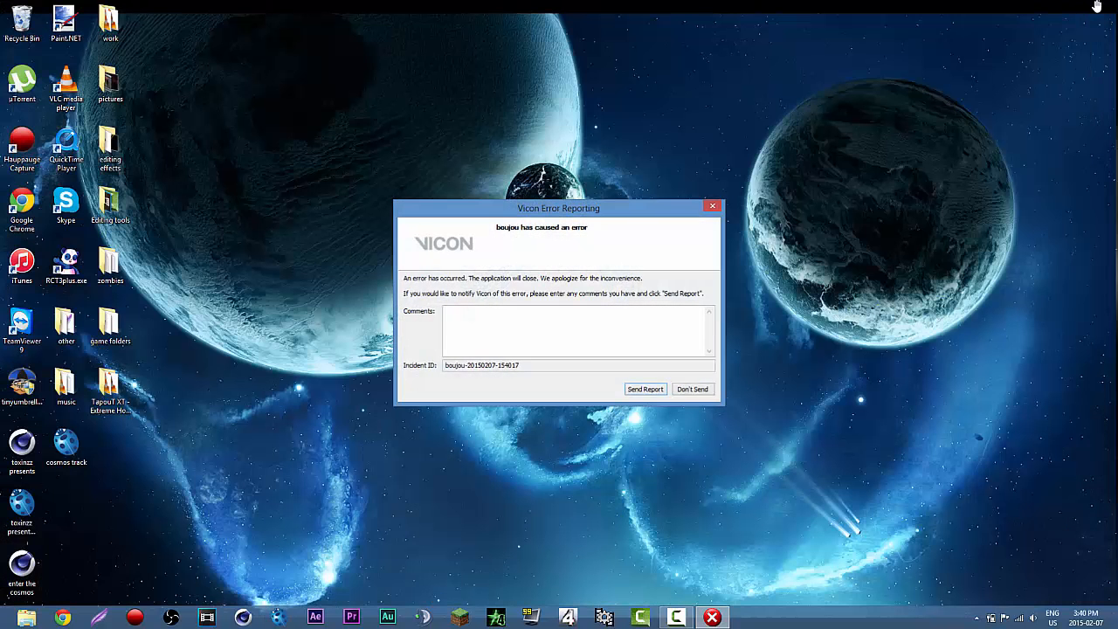
pyautogui.click(691, 388)
pyautogui.click(652, 365)
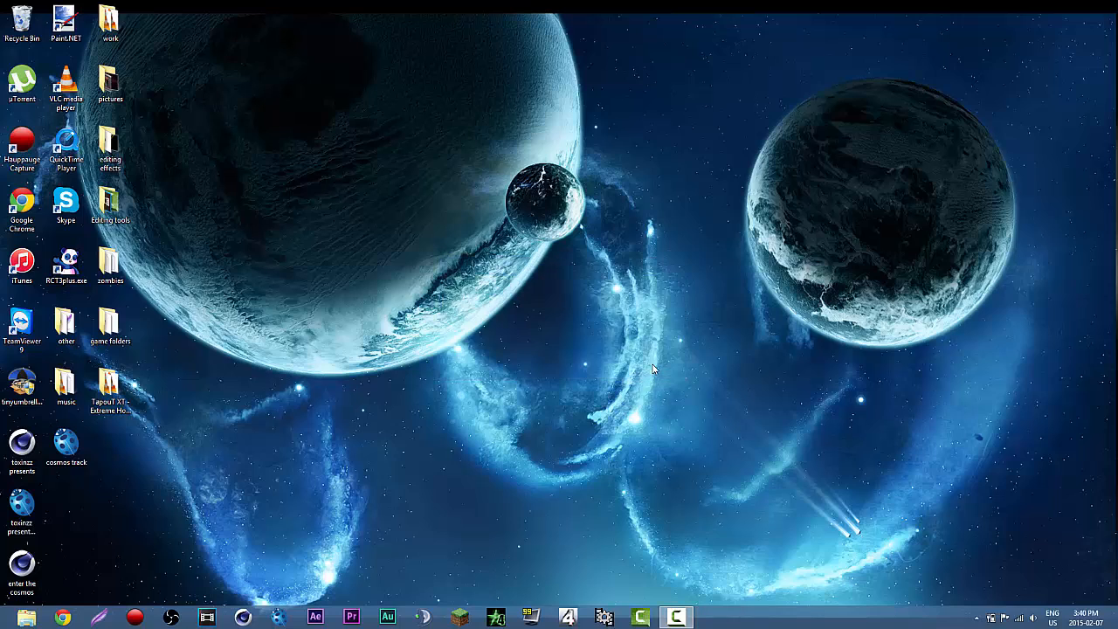